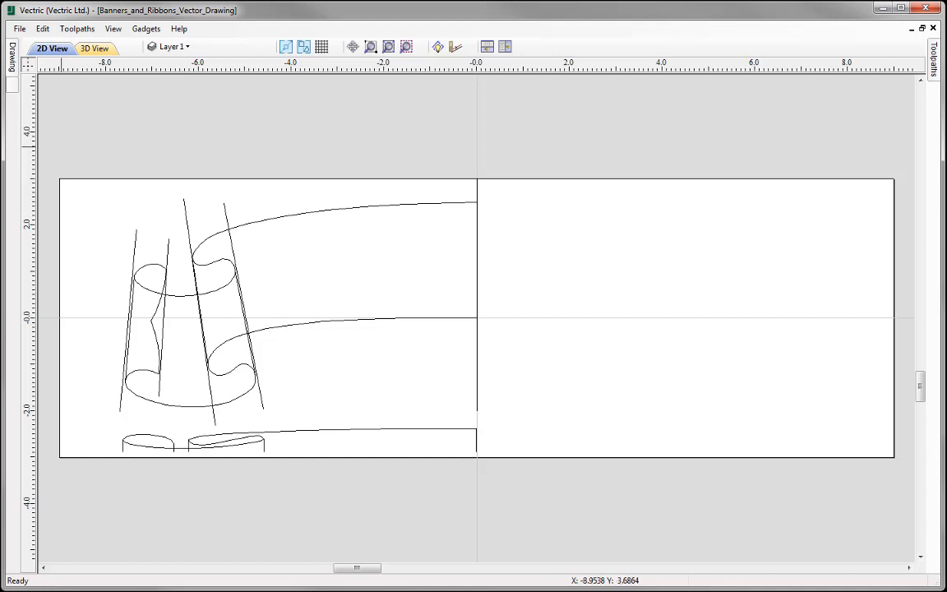
- Close the open drawing and set up a new single-sided job 18 × 6 inches and 0.75 inches thick, with the datum at the centre
left_click(21, 30)
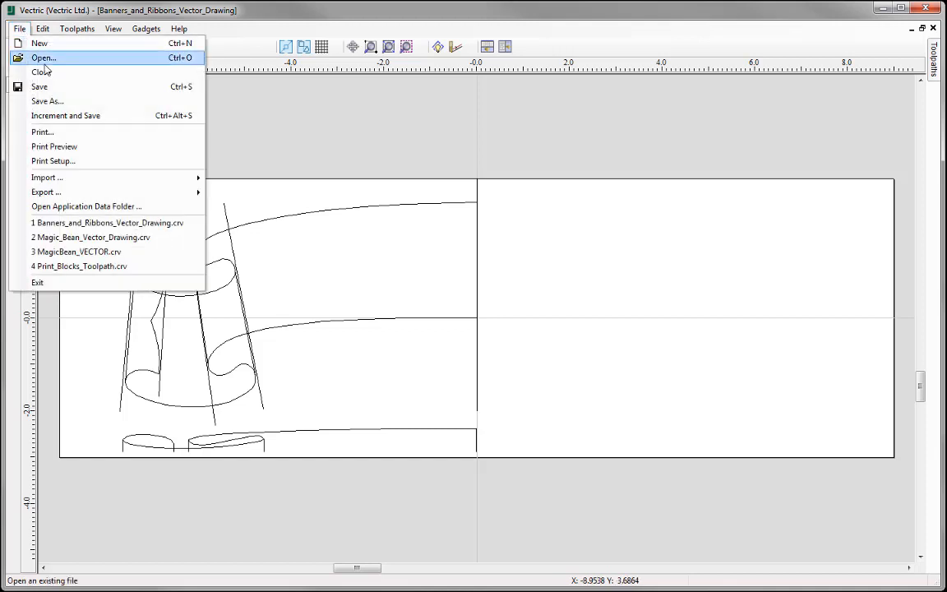
left_click(57, 74)
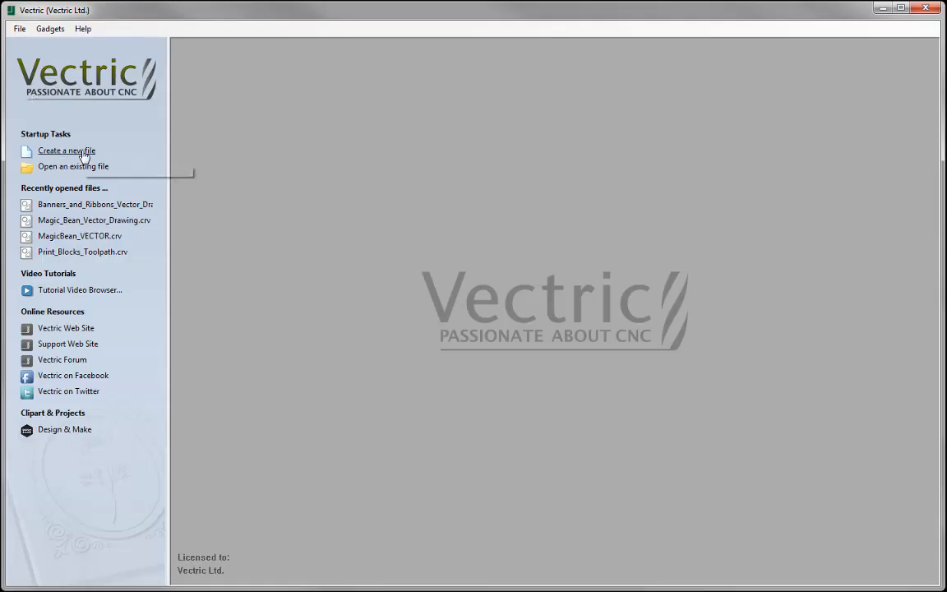
left_click(82, 150)
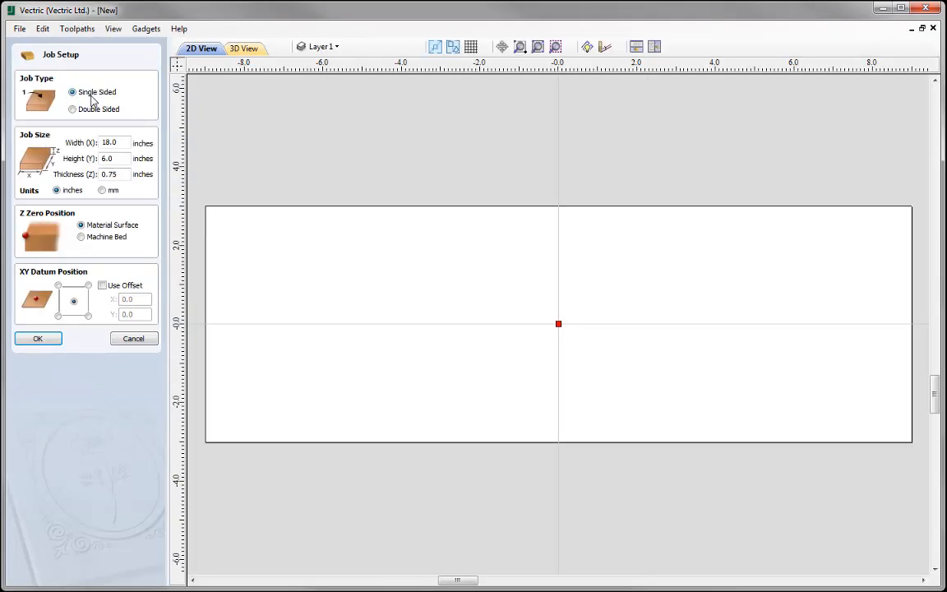
left_click_drag(119, 142, 67, 139)
type("18")
left_click_drag(116, 159, 88, 175)
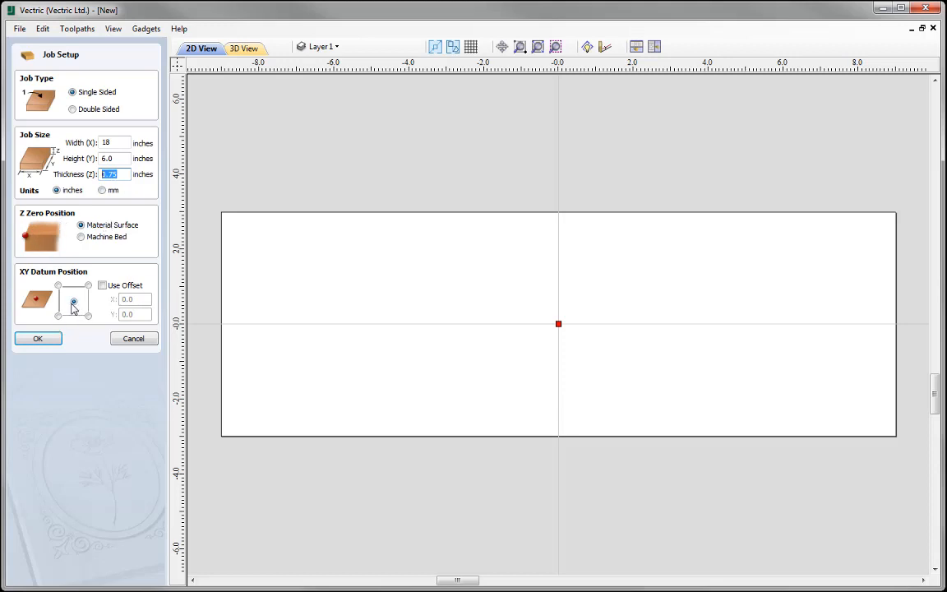
left_click(38, 340)
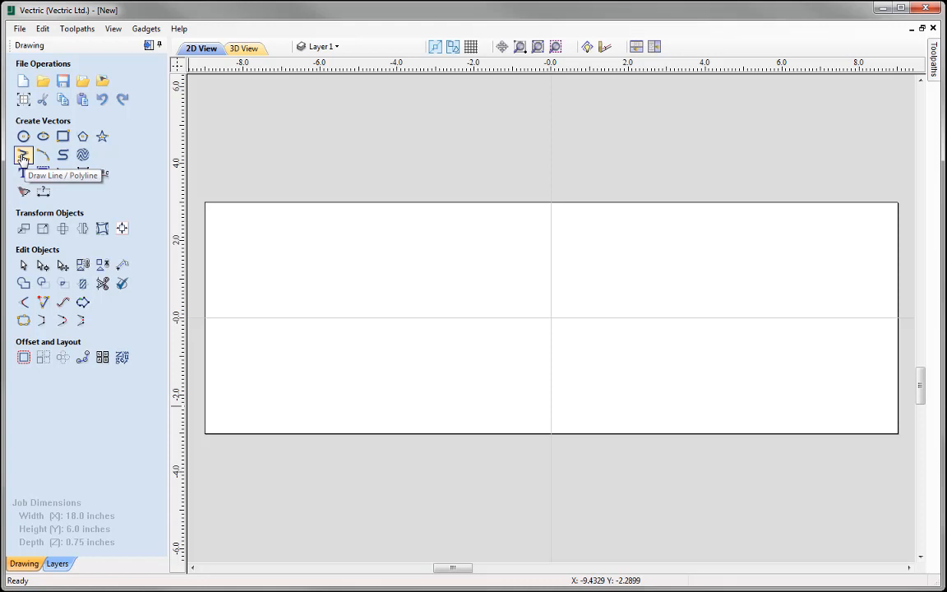
- Reduce the snapping radius to the small end of its range and turn off smart snapping
left_click(43, 29)
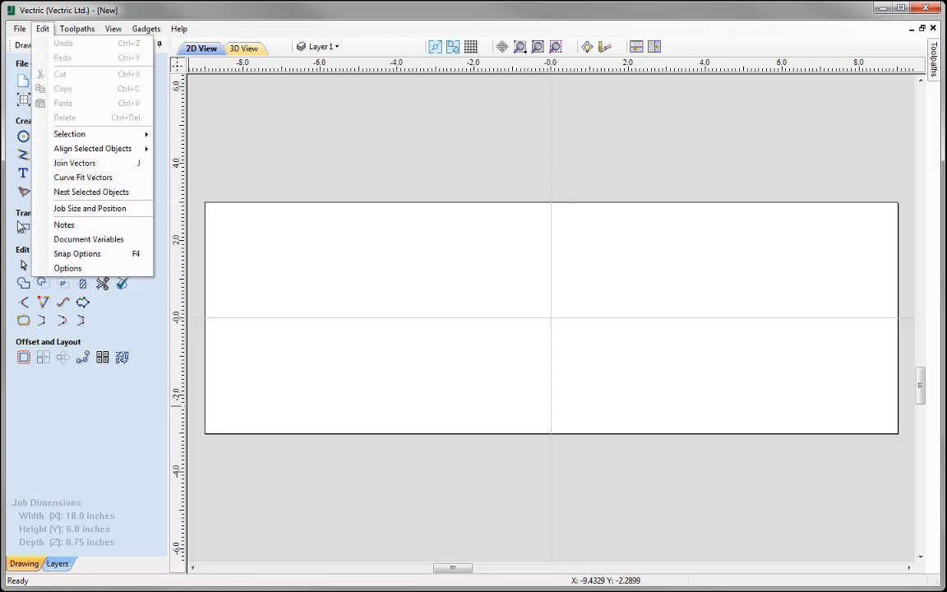
left_click(128, 259)
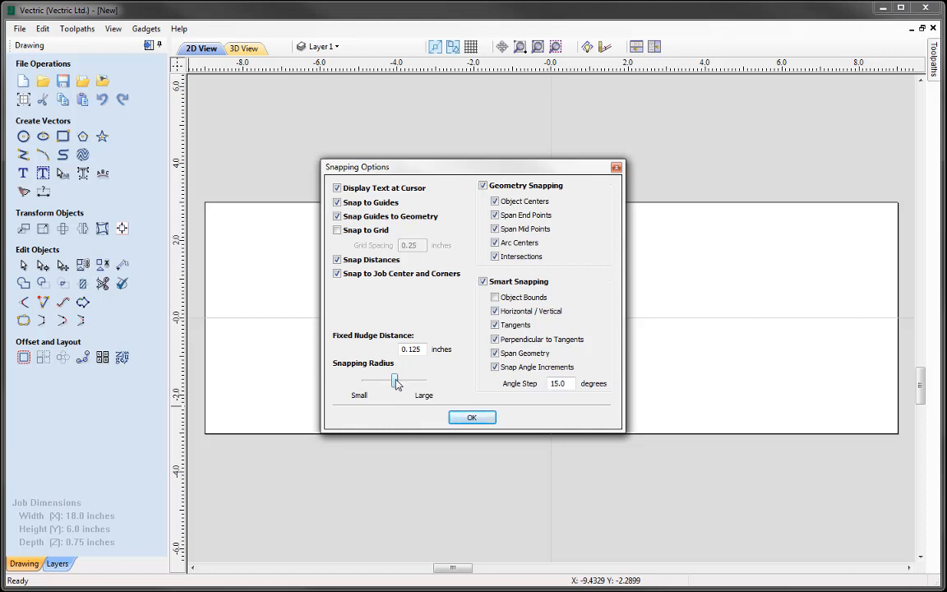
left_click_drag(396, 383, 364, 381)
left_click(472, 418)
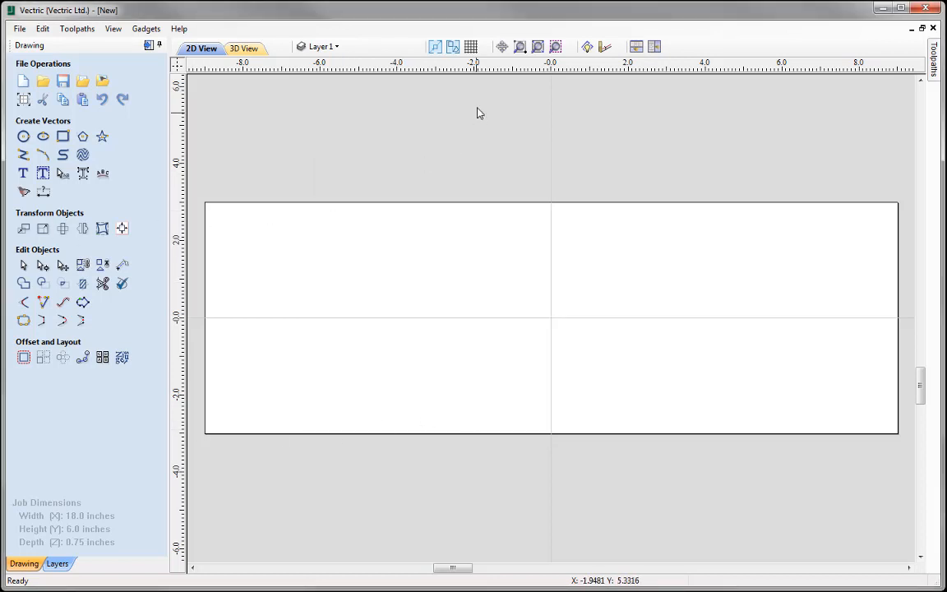
left_click(453, 47)
- Draw an open four-segment zigzag polyline from the job centre out to the left, about 7.4 inches wide and 1.6 inches high overall
left_click(23, 155)
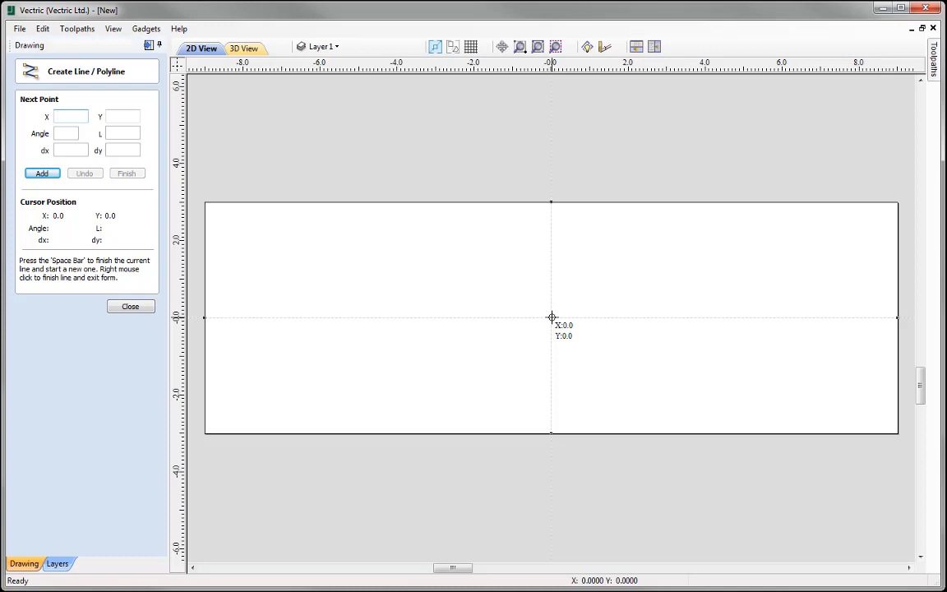
left_click(551, 318)
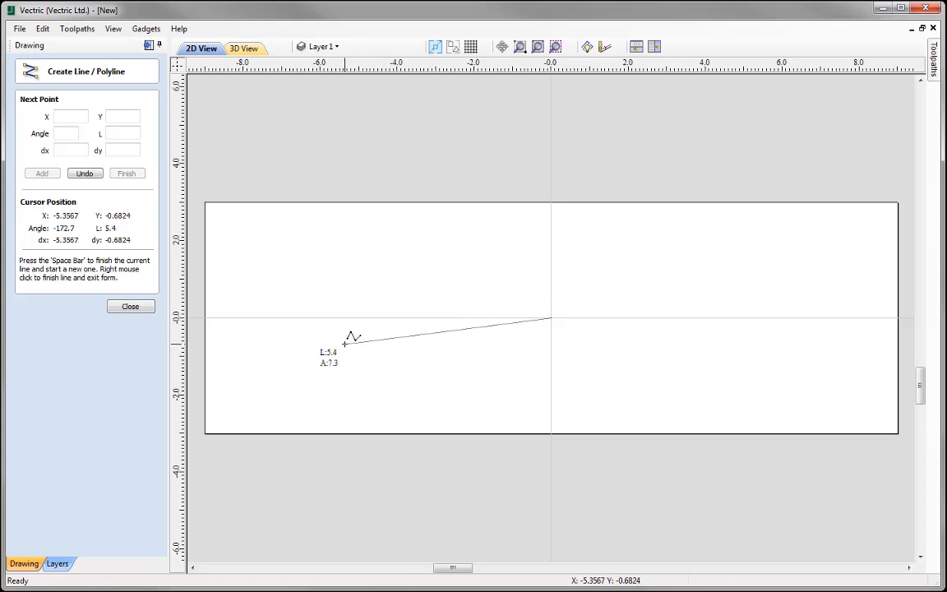
left_click(346, 343)
left_click(369, 374)
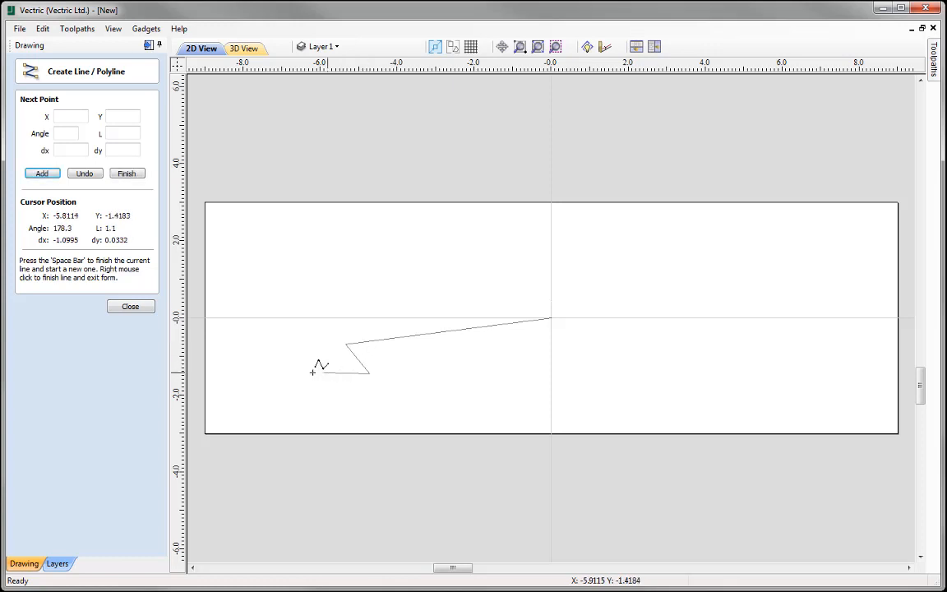
left_click(267, 379)
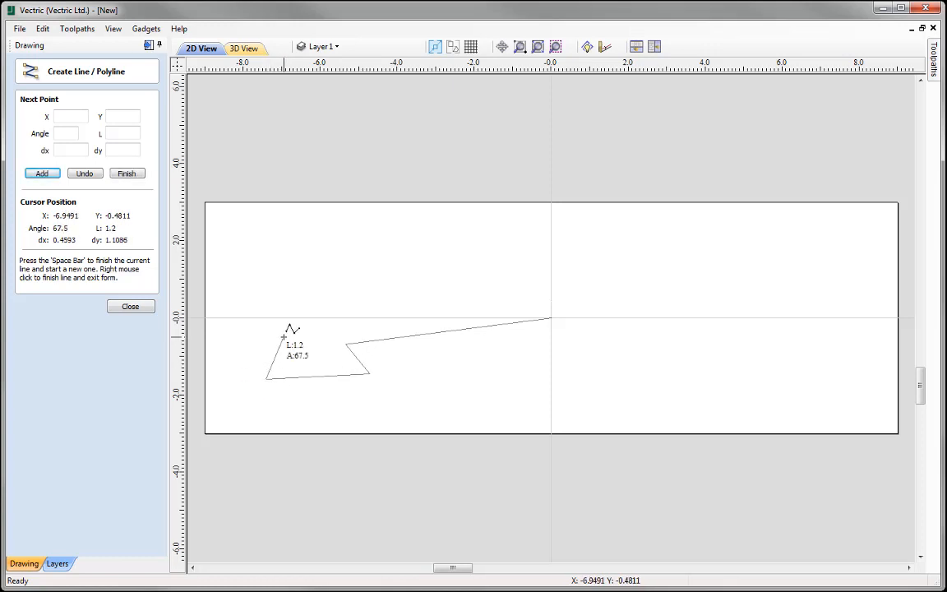
left_click(283, 339)
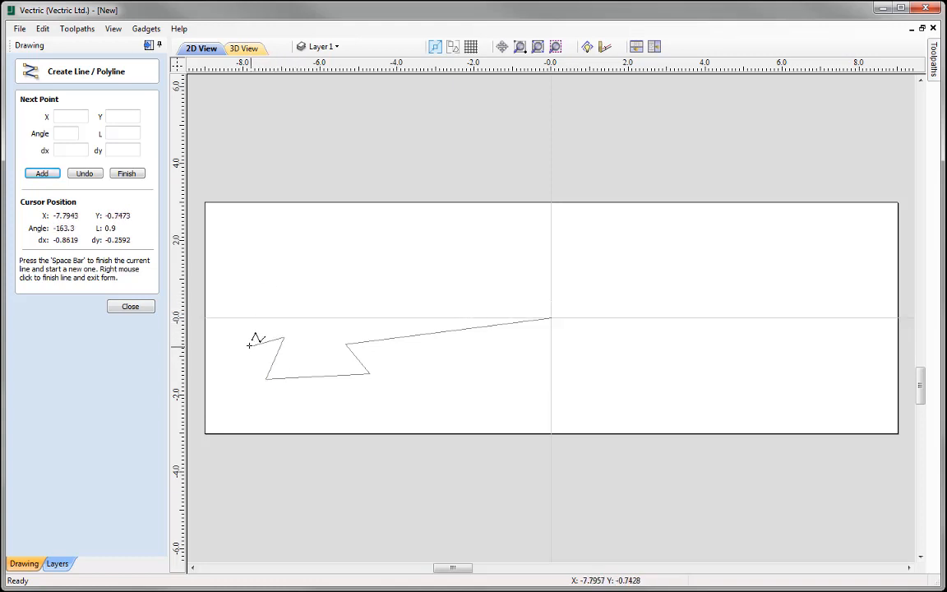
key("space")
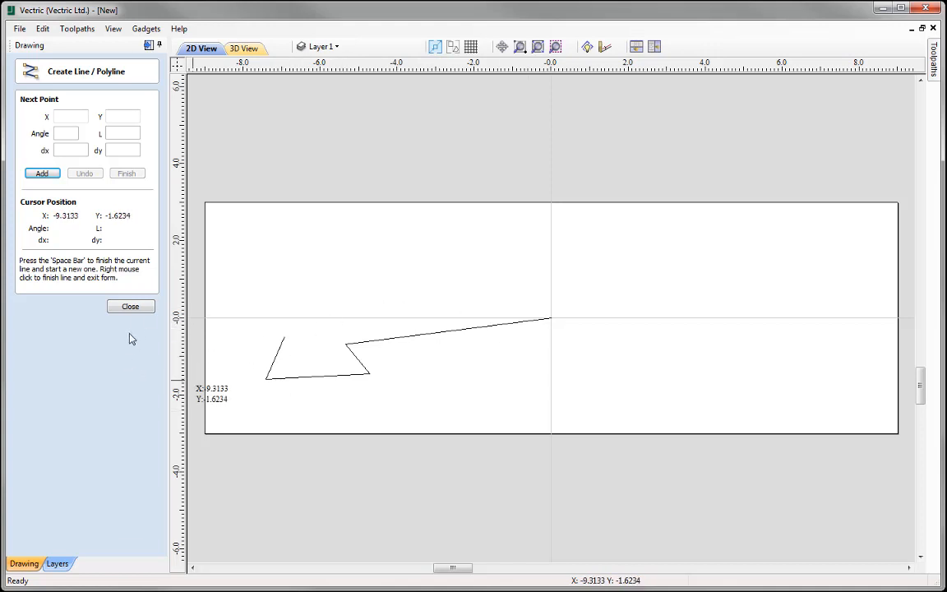
left_click(131, 307)
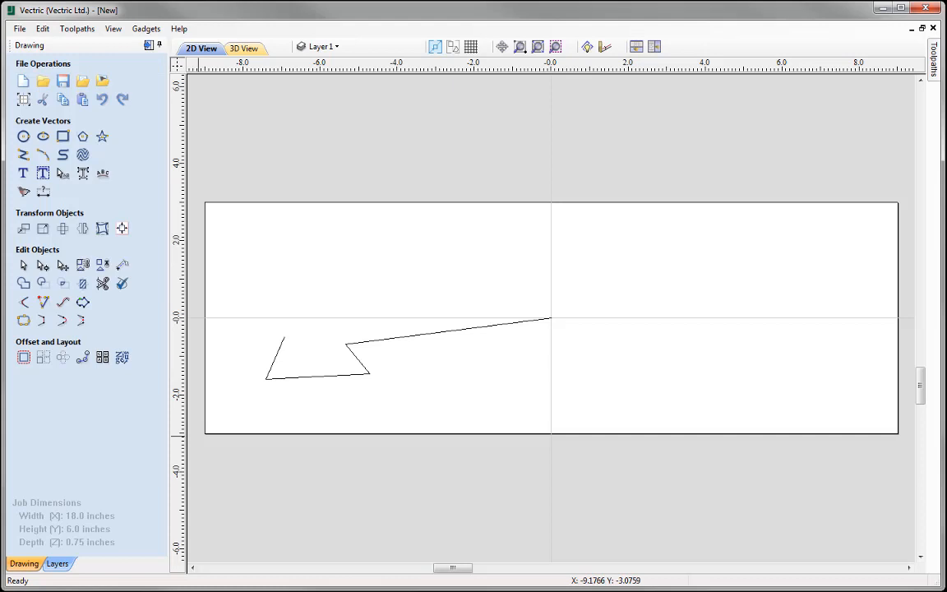
- Edit the polyline's nodes and smooth all of them except the start node at the job centre, turning the spans into curves
left_click(313, 377)
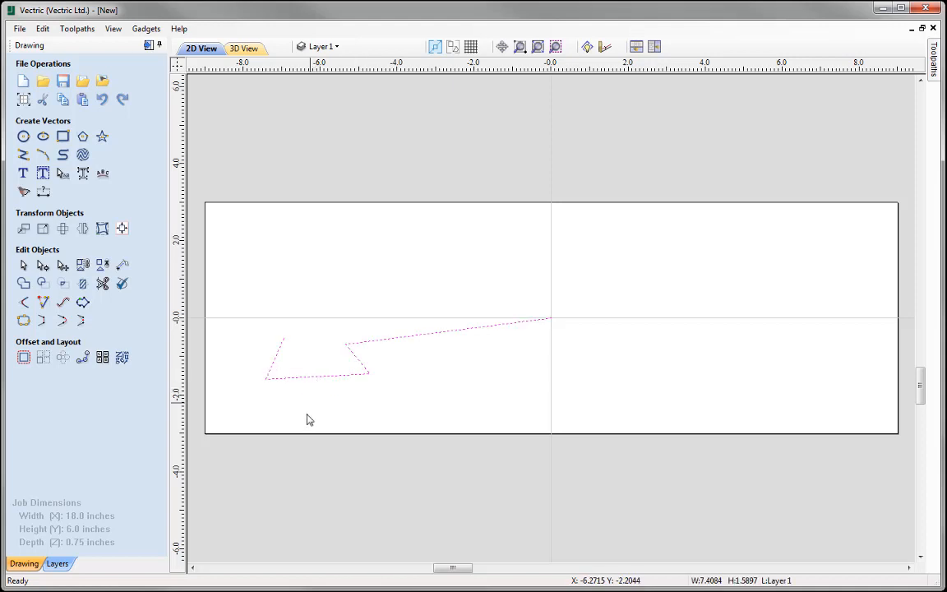
left_click(43, 267)
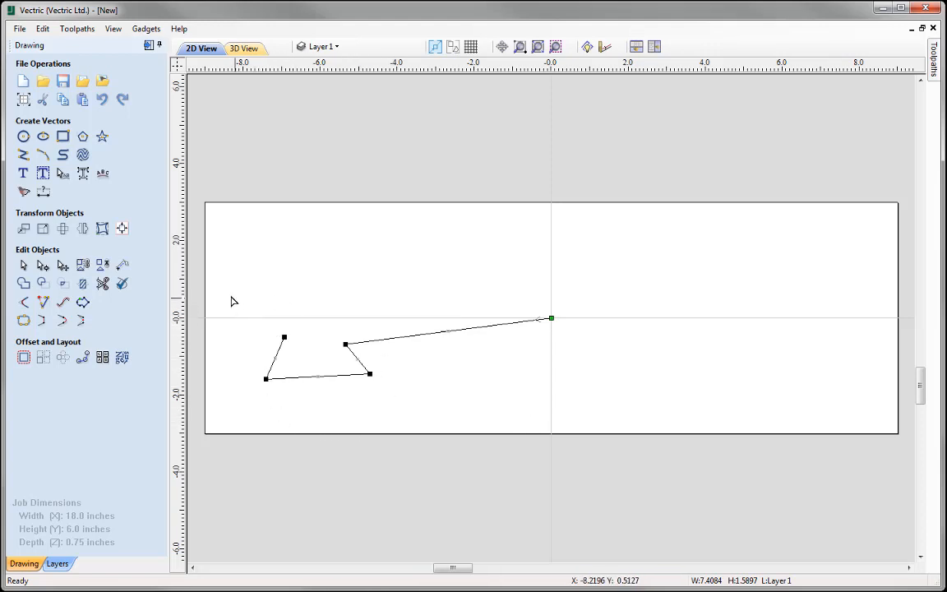
left_click_drag(231, 295, 397, 412)
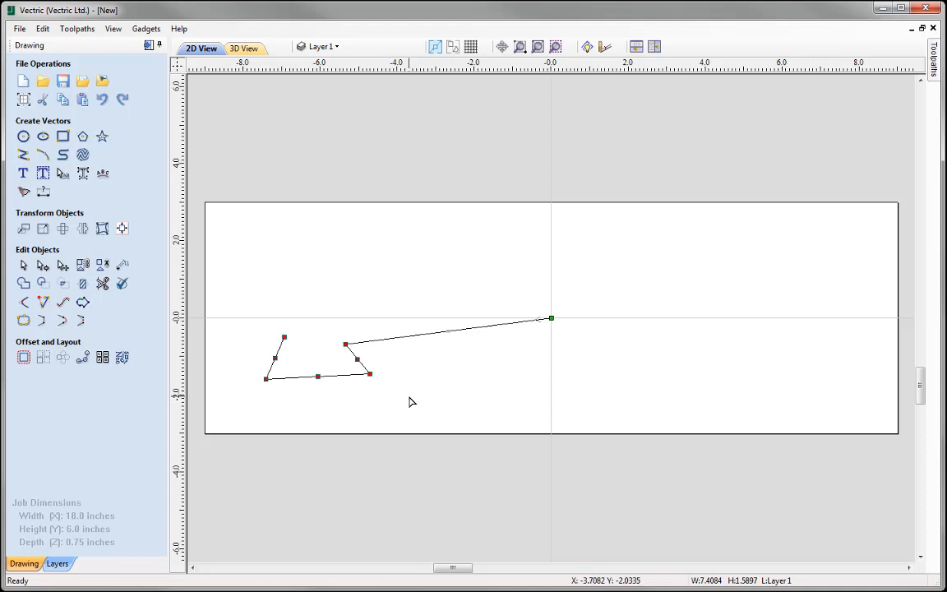
key("s")
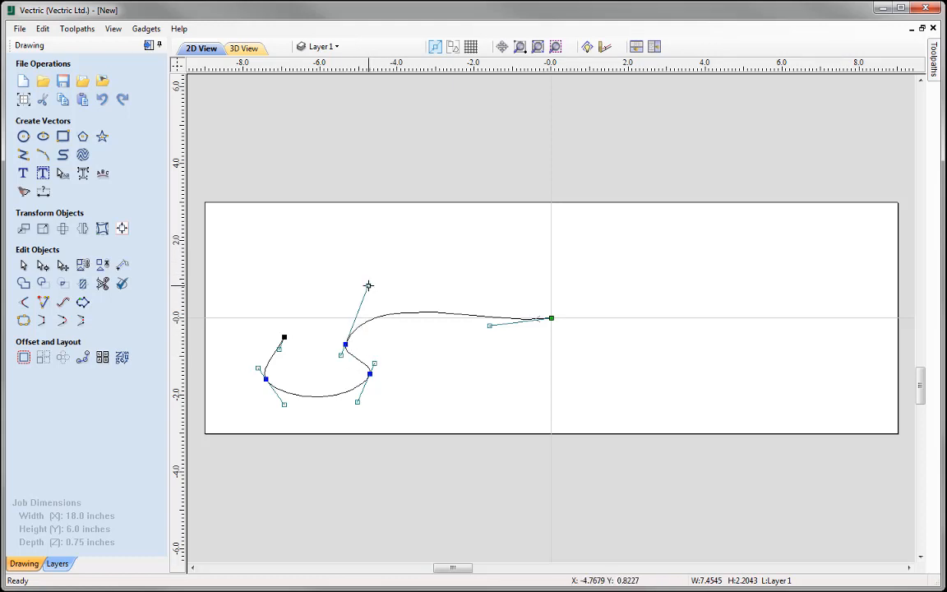
- Align the centre node's tangent handle horizontally and adjust the other nodes and handles to round the upper bend and lower curve
left_click_drag(368, 285, 347, 324)
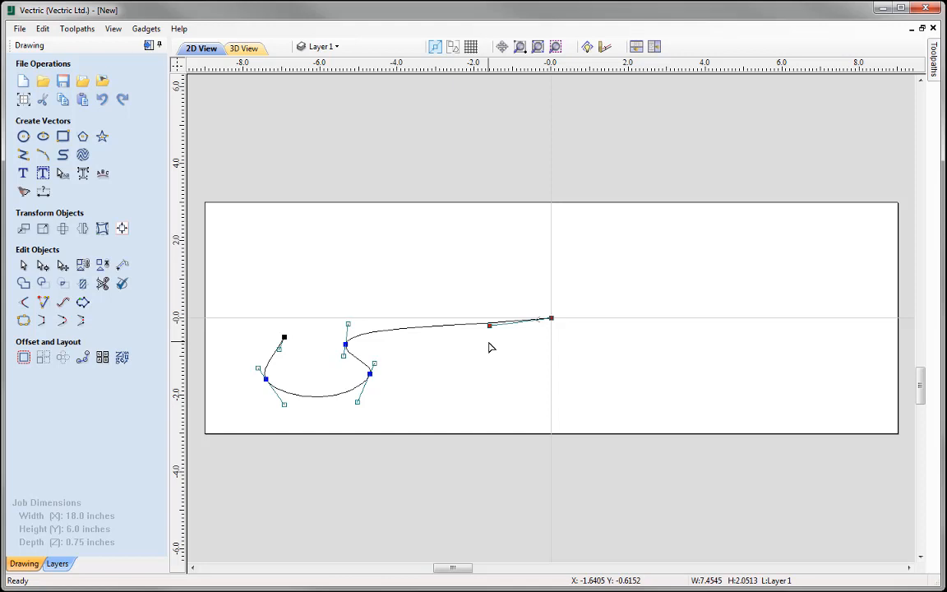
key("y")
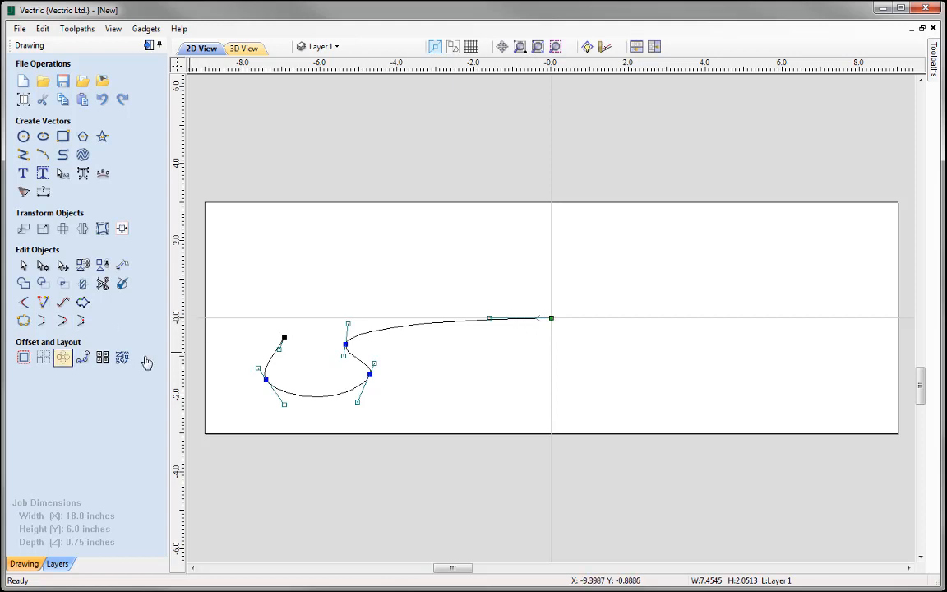
left_click_drag(284, 338, 275, 377)
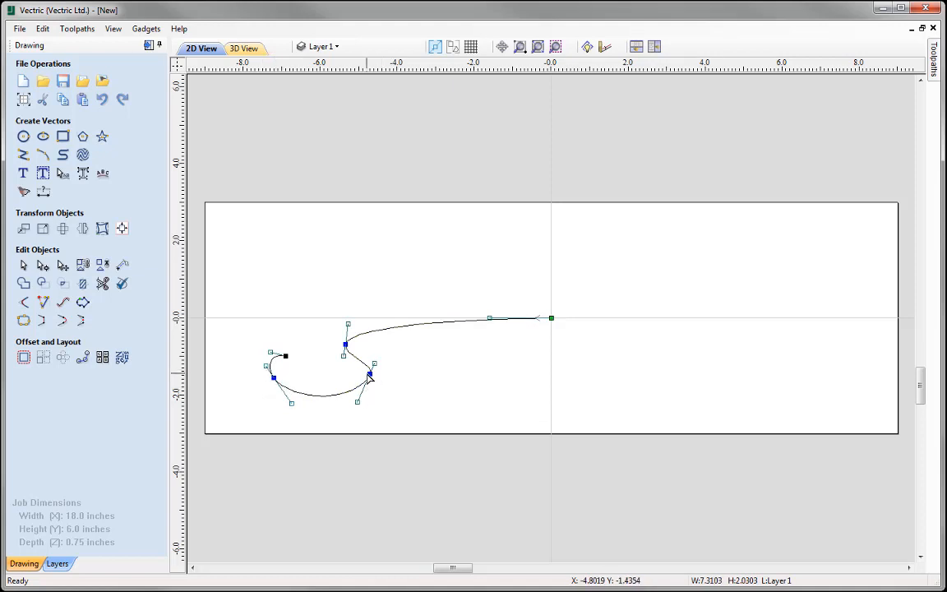
mouse_move(368, 376)
left_mouse_down()
mouse_move(362, 383)
mouse_move(377, 366)
left_mouse_up()
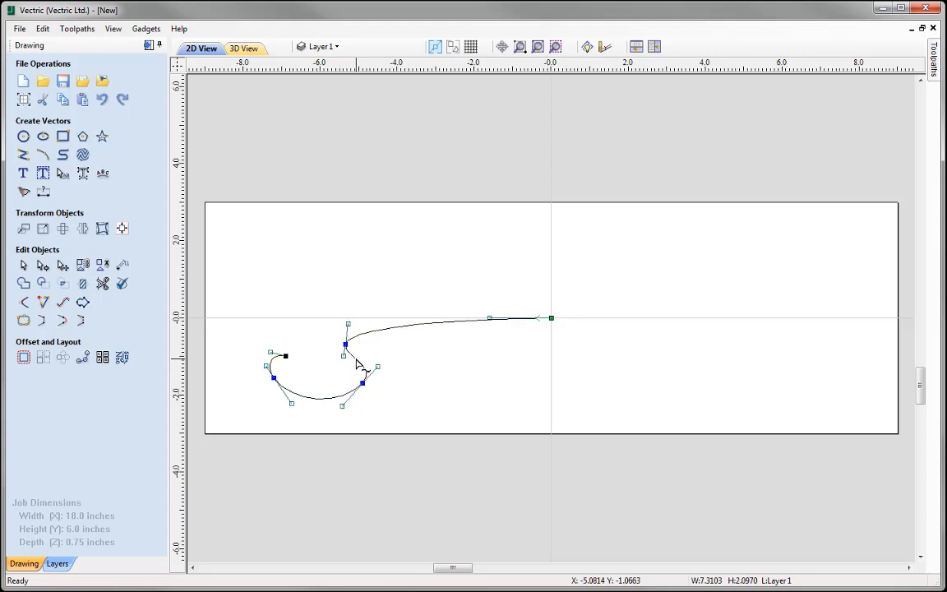
- Insert a point on the short span between the two right-hand bends and reshape the surrounding nodes and handles into an S-shaped fold
right_click(356, 362)
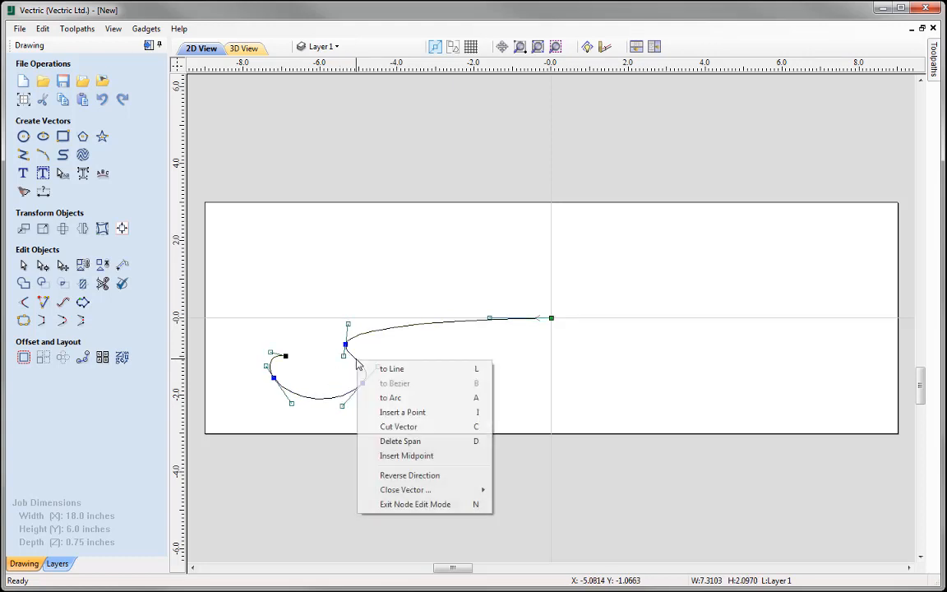
left_click(432, 412)
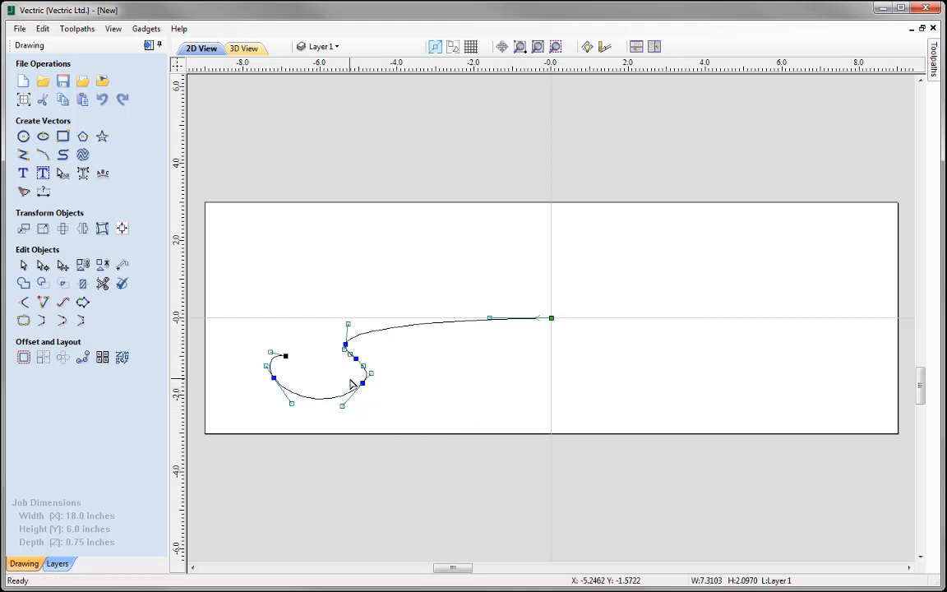
mouse_move(349, 355)
left_mouse_down()
mouse_move(341, 370)
mouse_move(338, 338)
mouse_move(335, 350)
left_mouse_up()
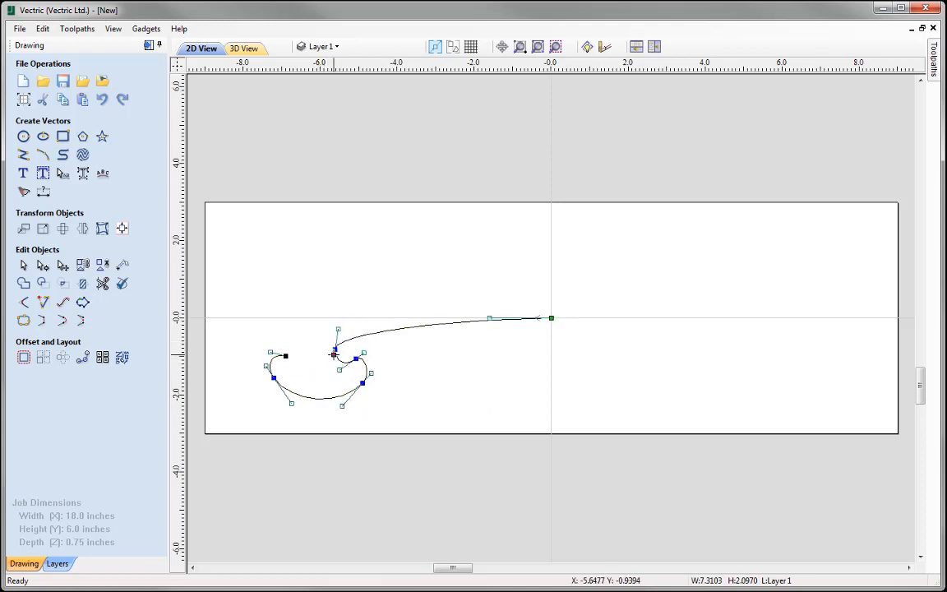
left_click_drag(334, 354, 328, 358)
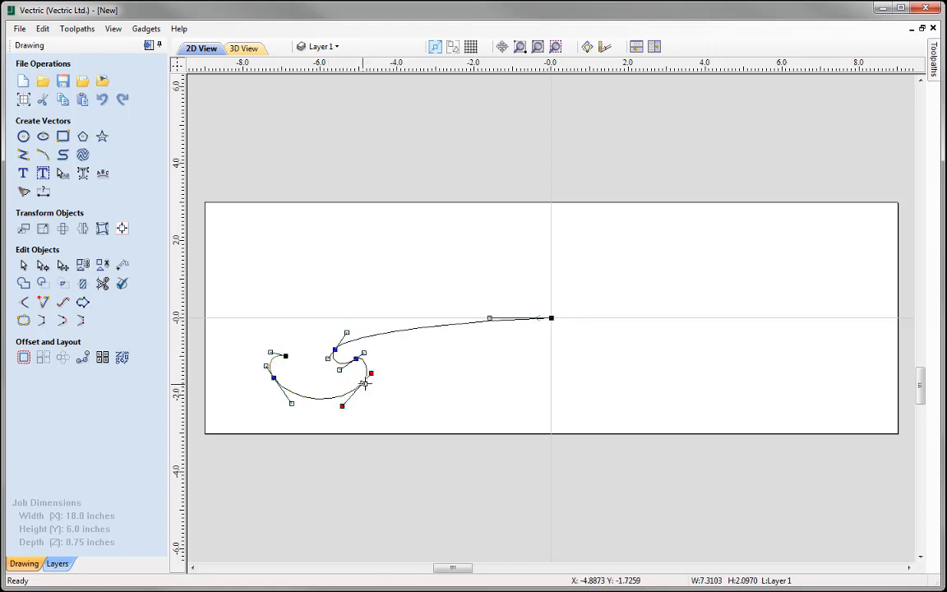
left_click_drag(363, 382, 343, 395)
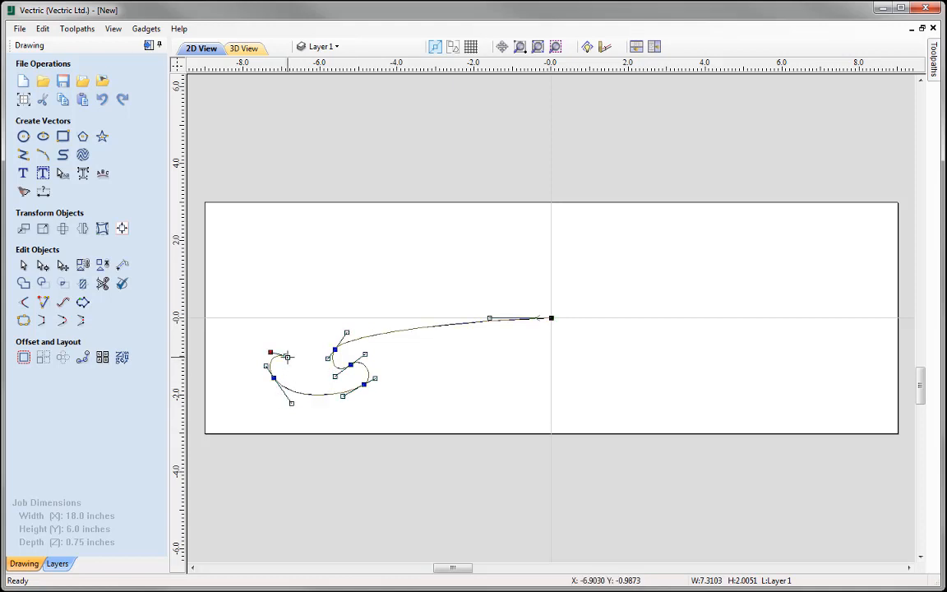
- Tighten the curl at the ribbon's left end, then fine-tune the handles of the upper fold and the bottom curve for a smoother flow
left_click_drag(284, 357, 279, 381)
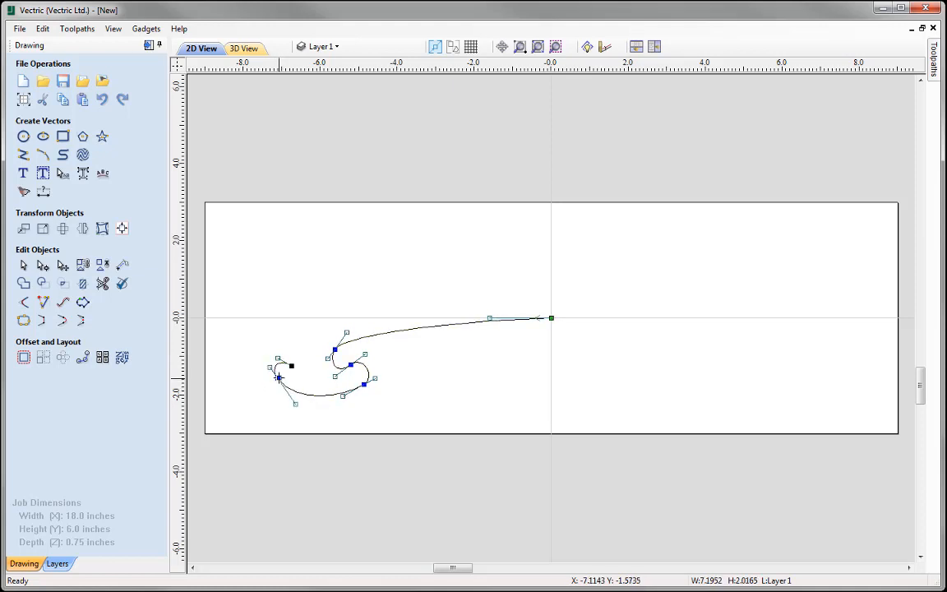
left_click(298, 408)
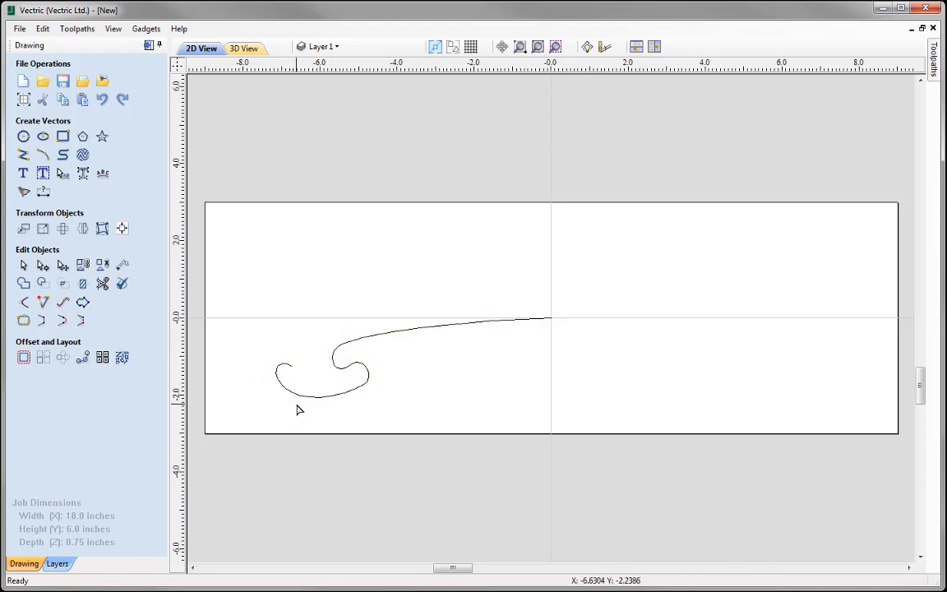
left_click(301, 396)
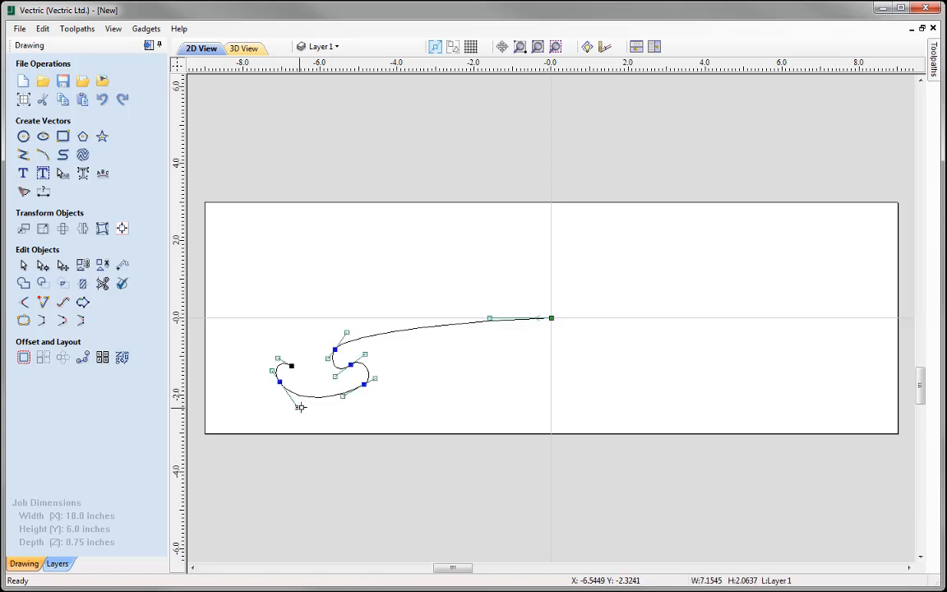
left_click_drag(300, 406, 305, 403)
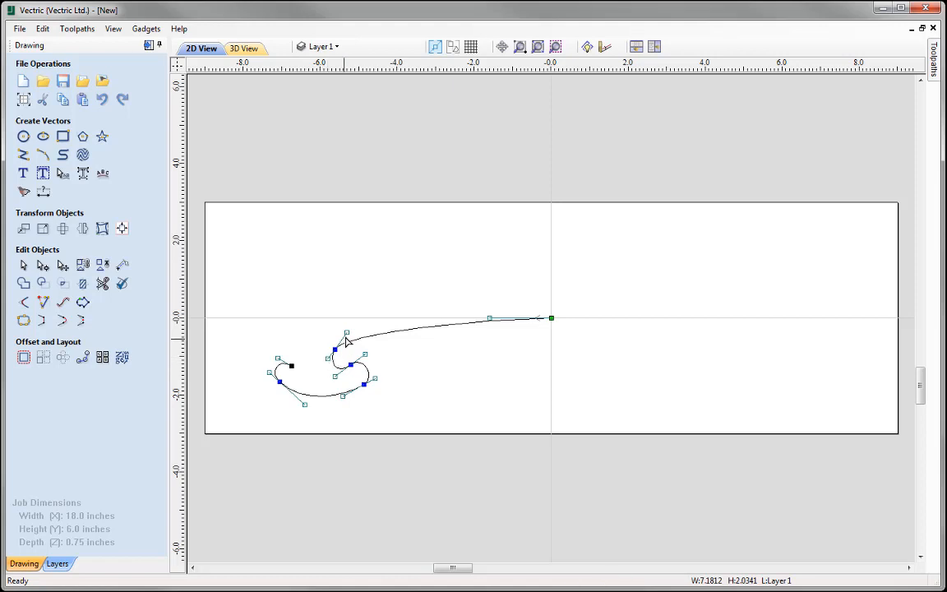
left_click_drag(345, 332, 356, 320)
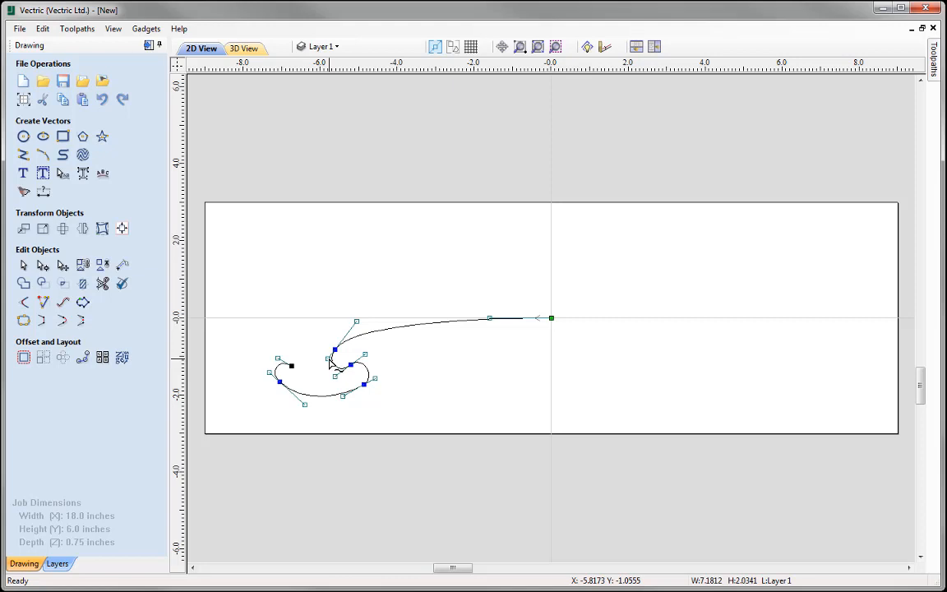
left_click_drag(335, 352, 334, 355)
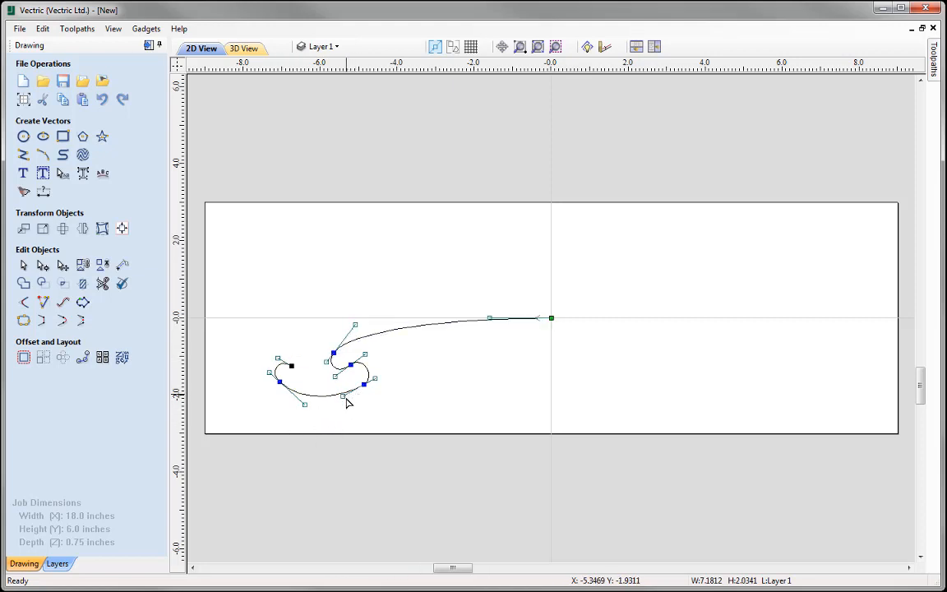
left_click_drag(343, 396, 341, 403)
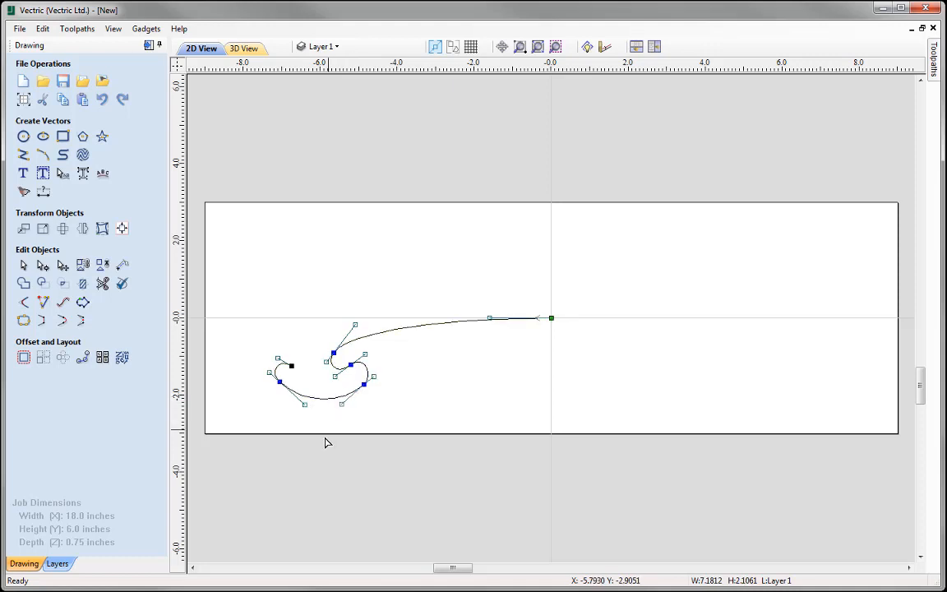
- Flatten the ribbon curve's bottom arc by raising its right-hand node slightly and pulling in the tangent handles on both sides
left_click(419, 408)
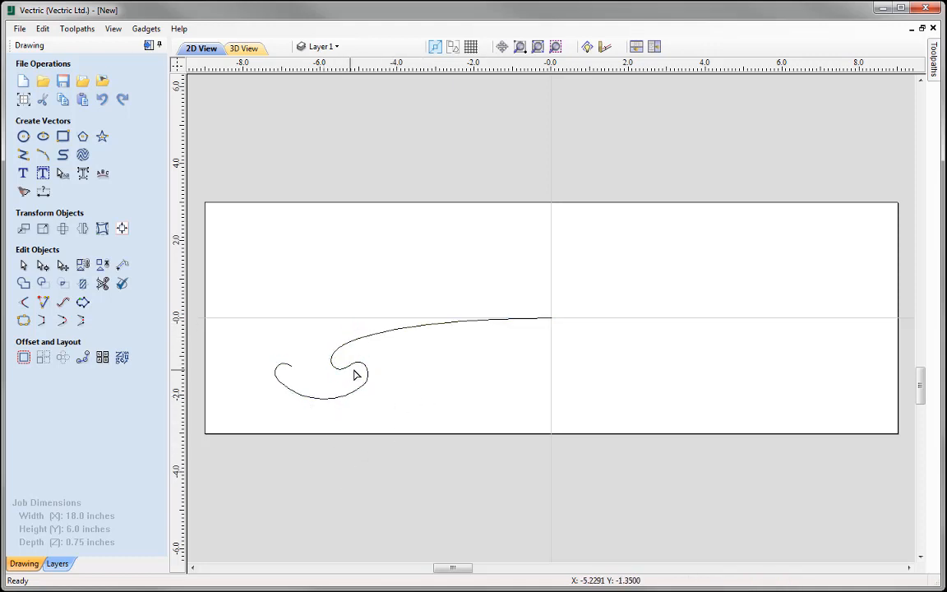
left_click(333, 400)
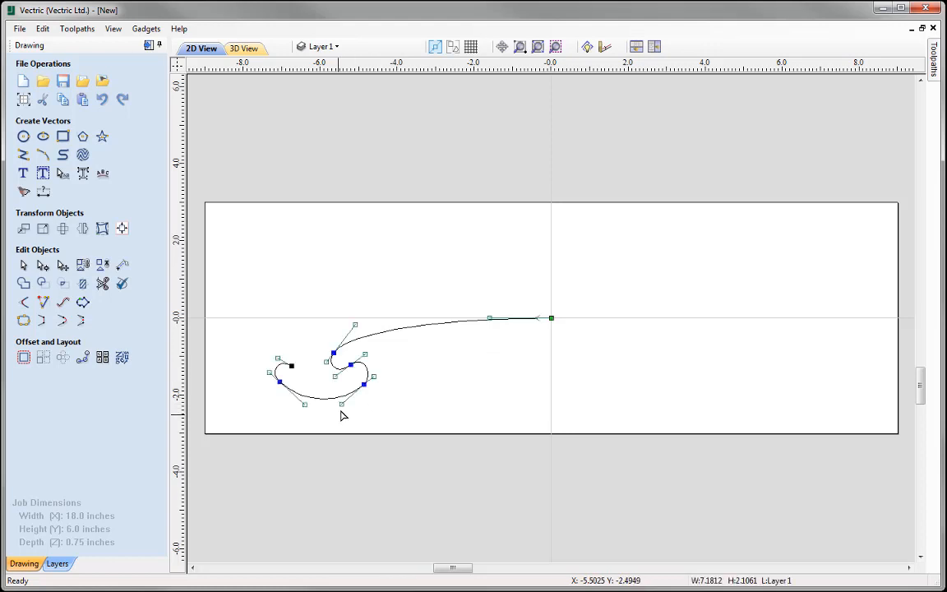
left_click_drag(340, 405, 338, 402)
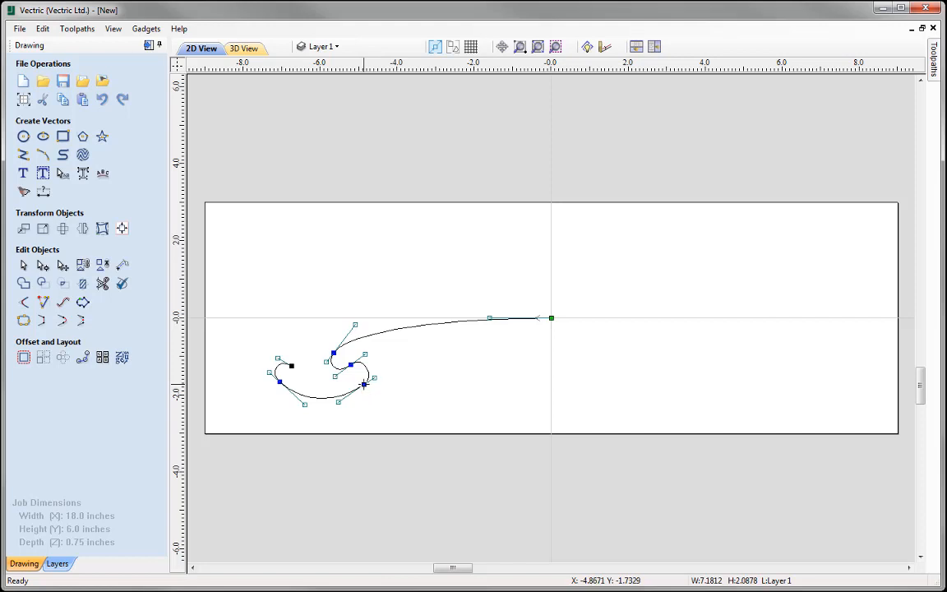
left_click_drag(364, 384, 362, 381)
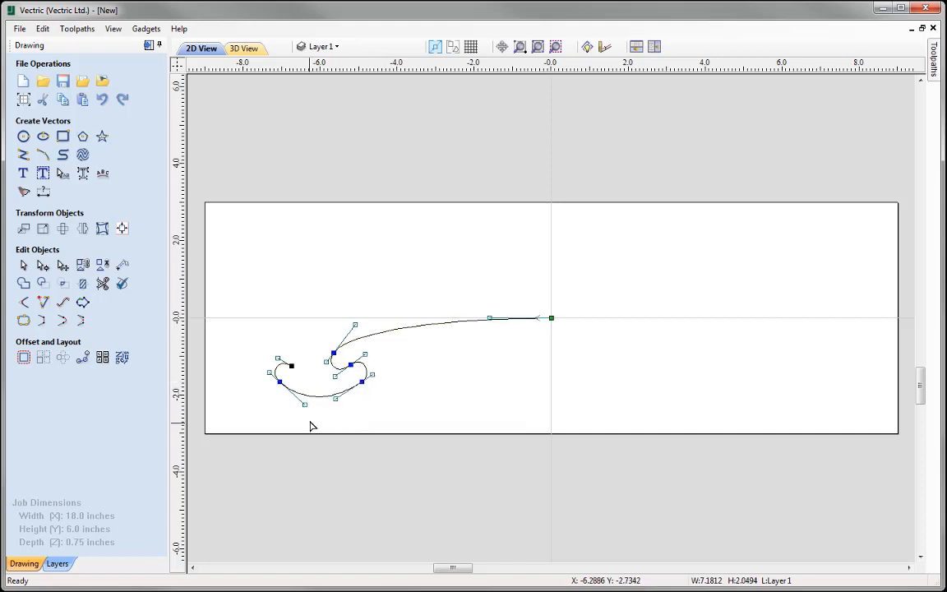
left_click_drag(303, 403, 301, 398)
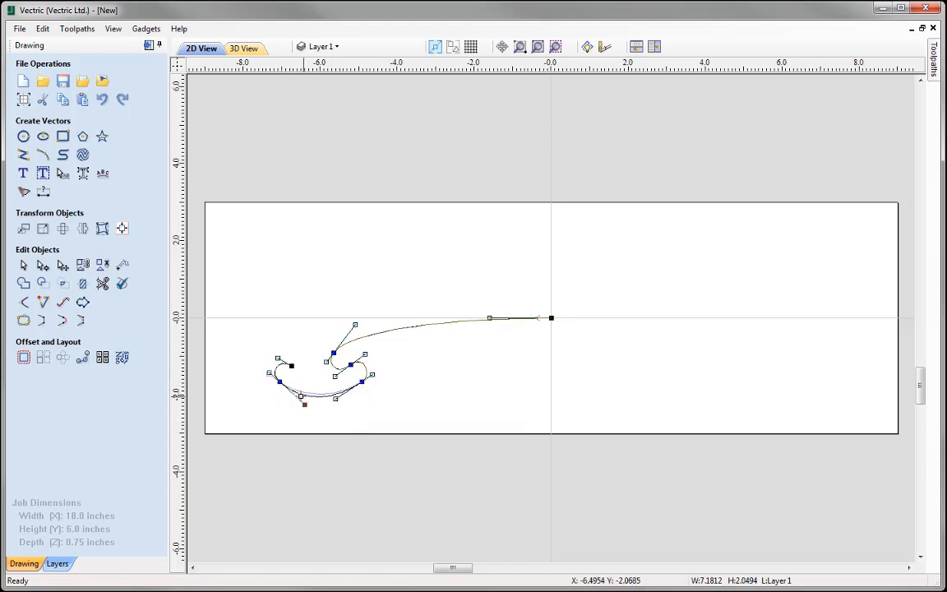
left_click(335, 402)
left_click(335, 396)
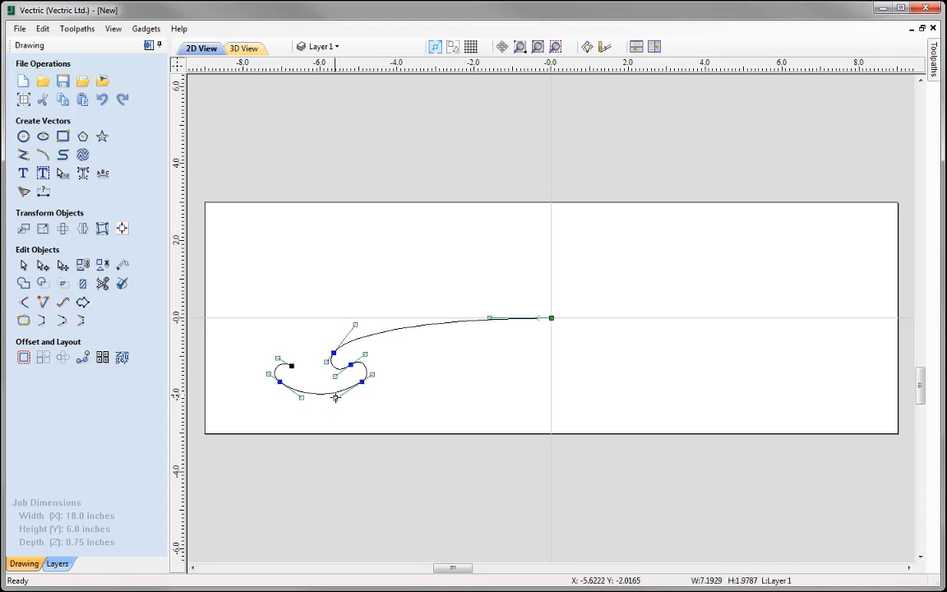
left_click_drag(335, 399, 351, 394)
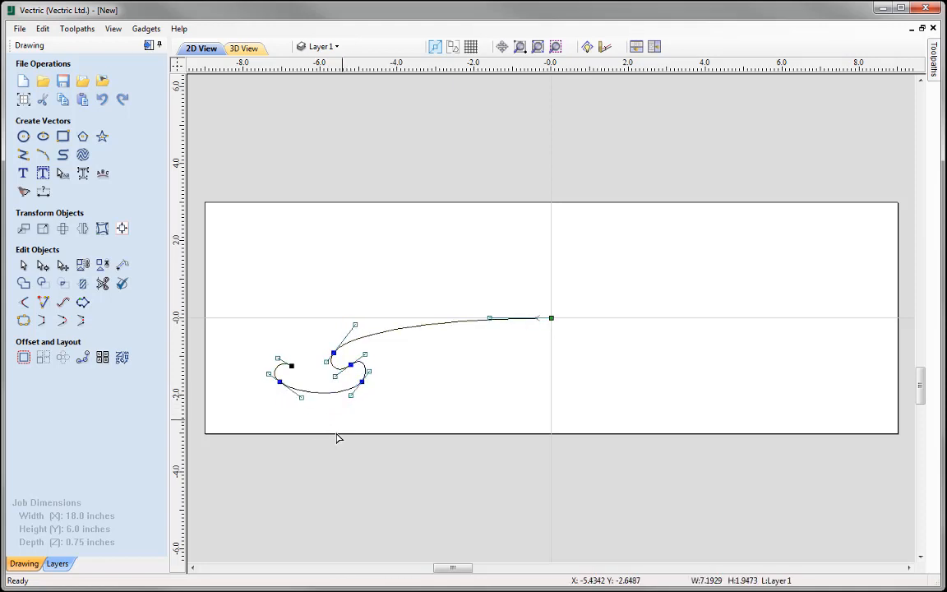
left_click(397, 462)
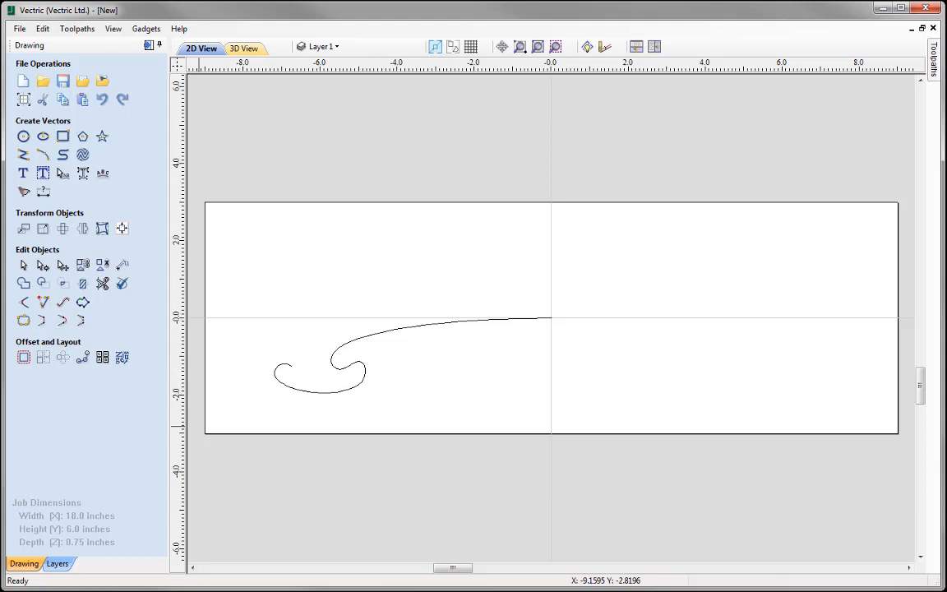
- Nudge the middle node of the S-shaped fold slightly left and down to refine the fold
left_click(365, 370)
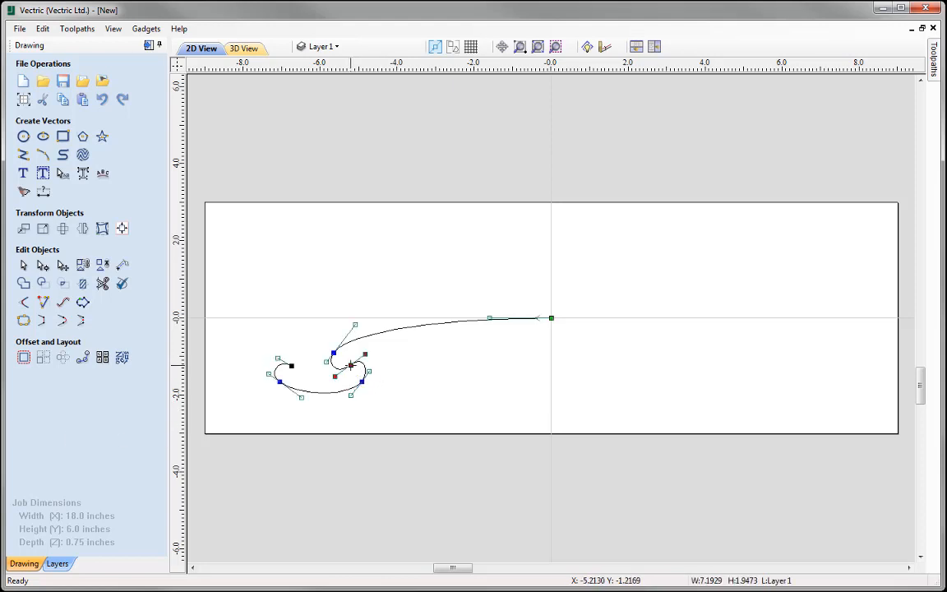
left_click(350, 365)
left_click_drag(349, 365, 347, 366)
left_click(368, 498)
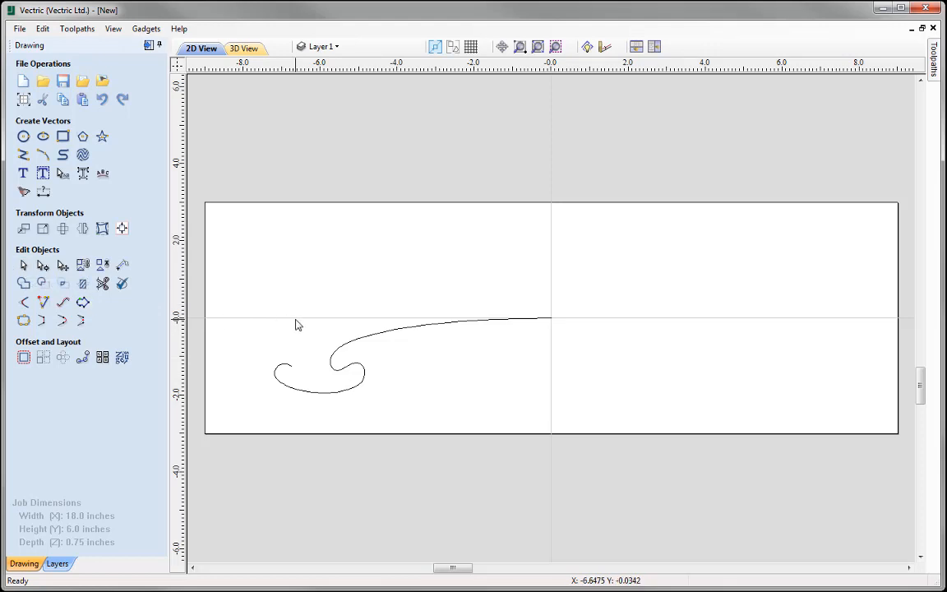
- Copy the ribbon curve, move it up 2.5 inches with a relative move, and paste the copy in the original position
left_click(337, 354)
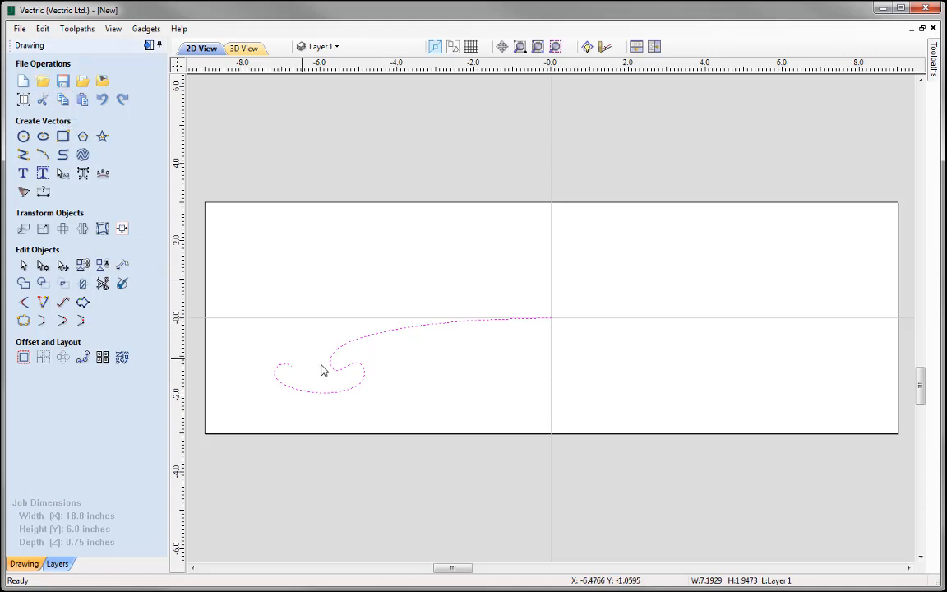
left_click(23, 229)
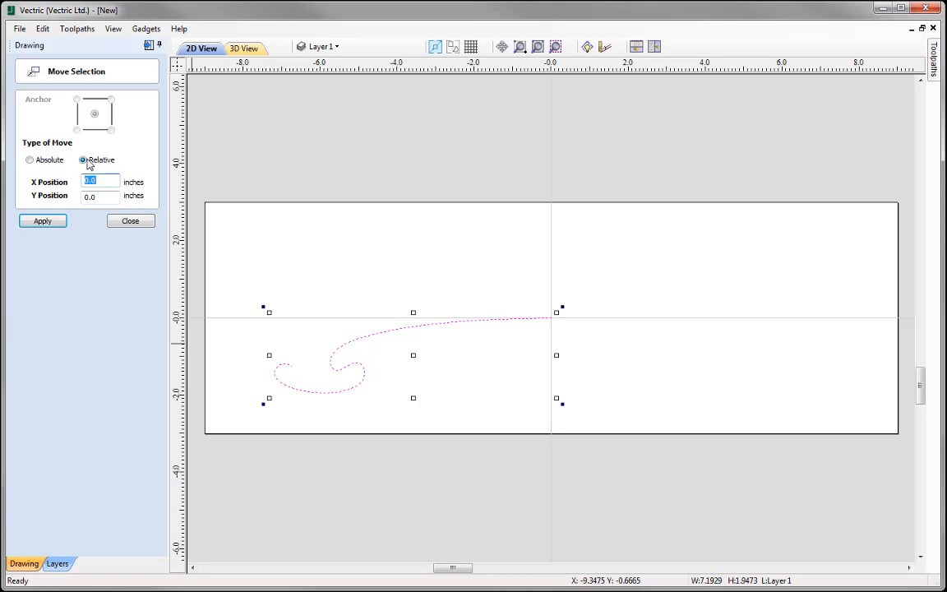
key("Tab")
left_click(42, 221)
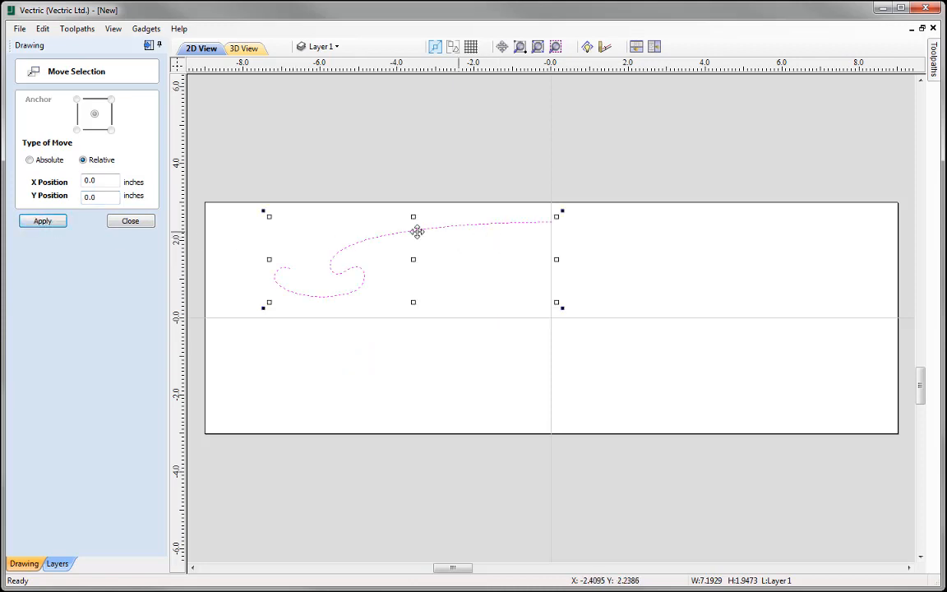
left_click(138, 222)
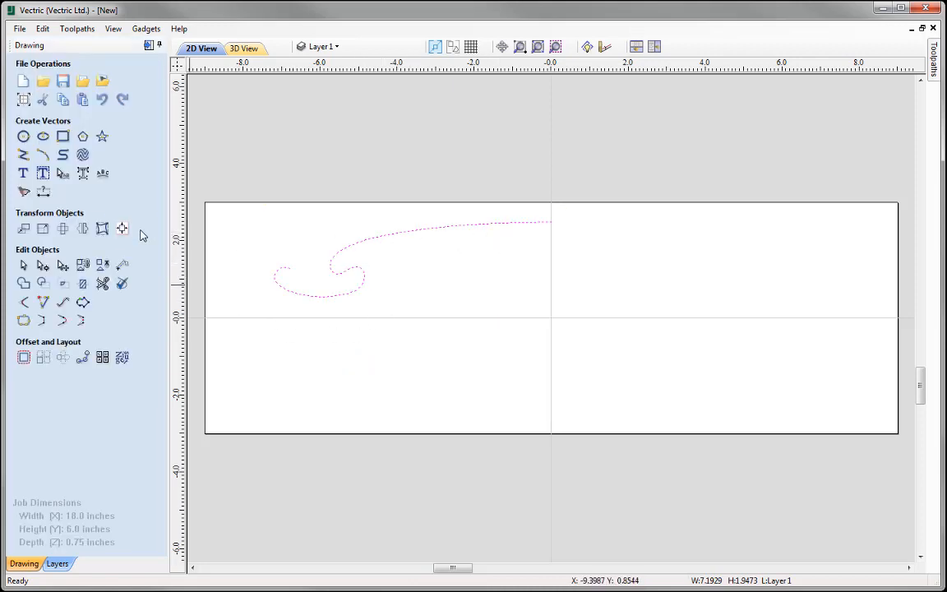
left_click(82, 99)
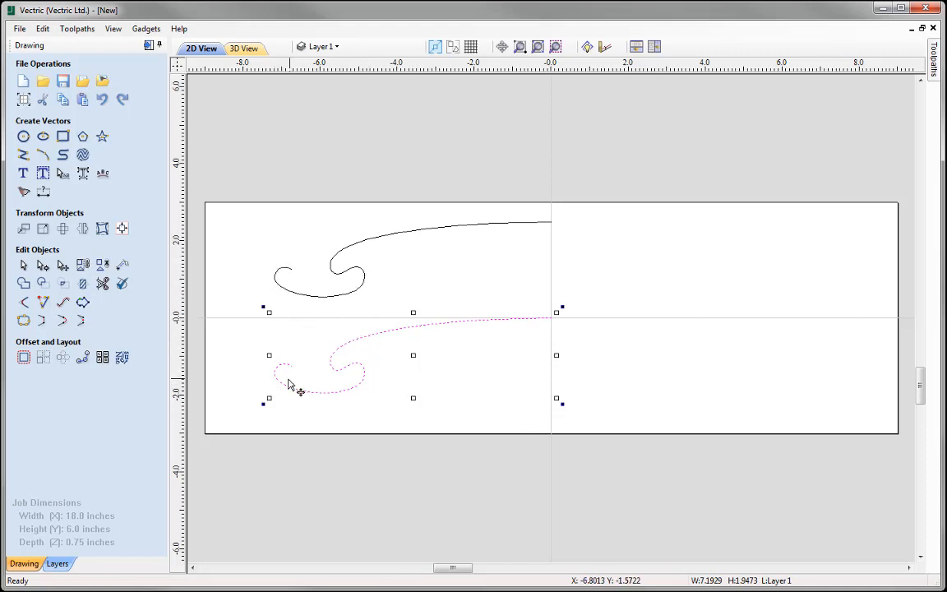
- Draw two separate vertical lines joining the upper and lower curves at the left and right extremes of the S-shaped fold
left_click(23, 154)
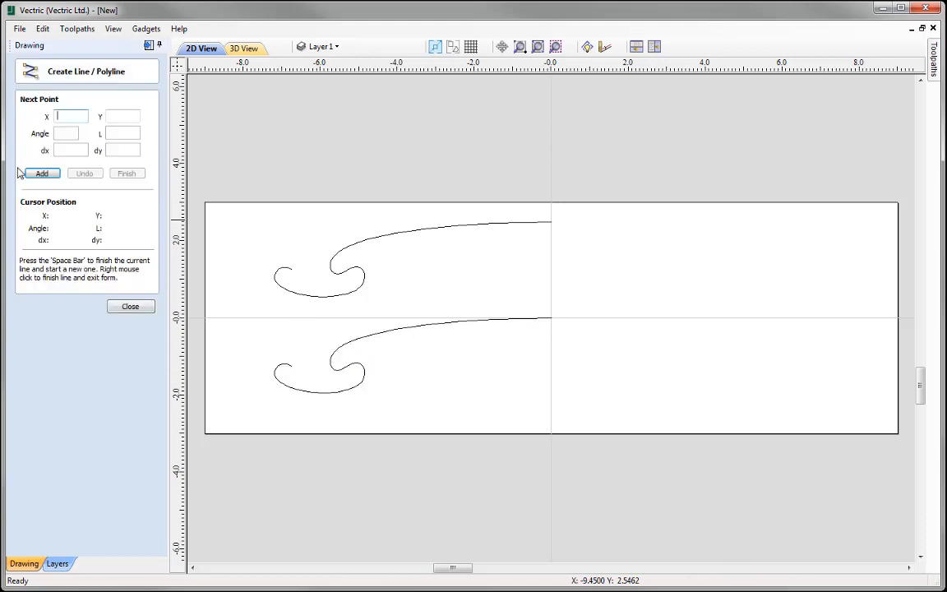
left_click(330, 265)
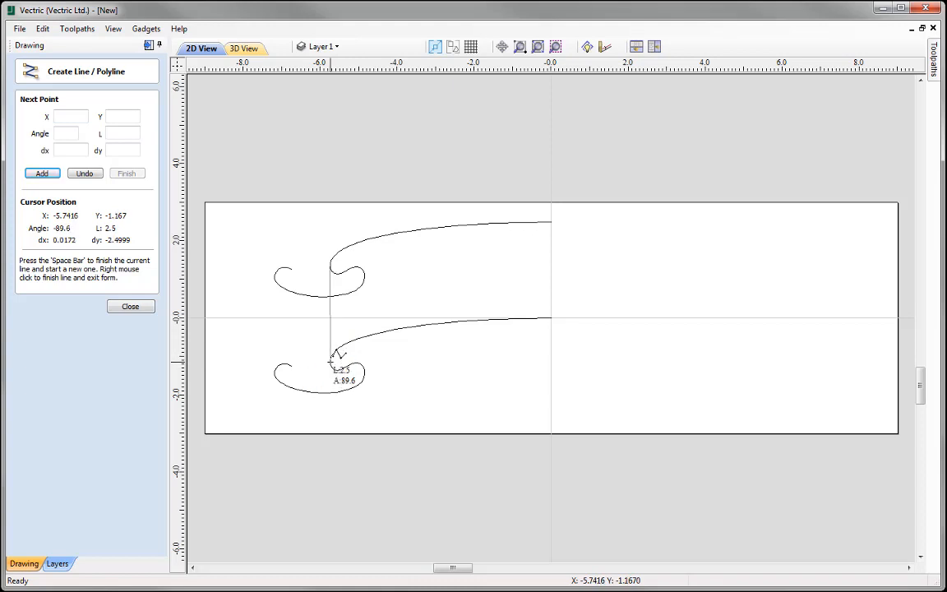
left_click(330, 363)
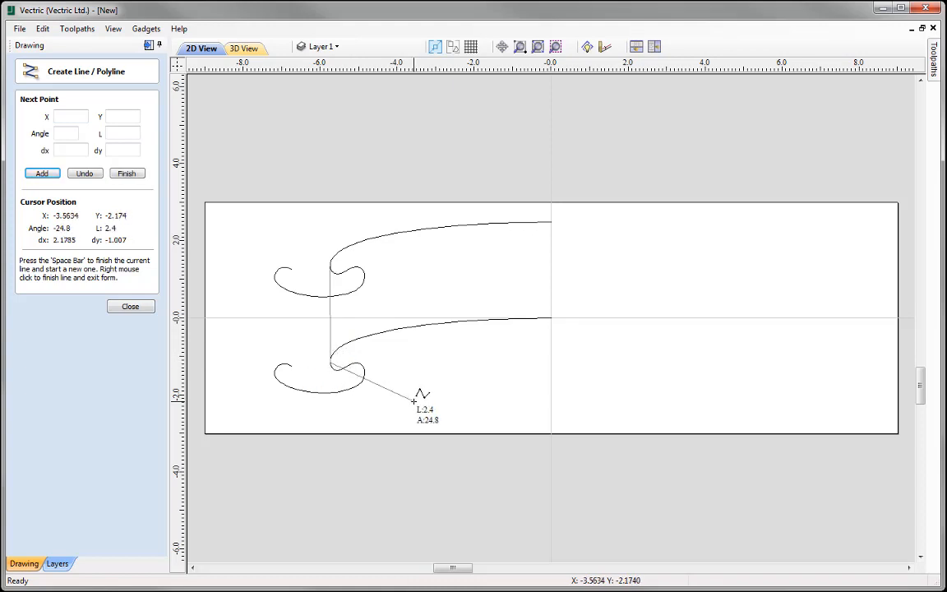
key("space")
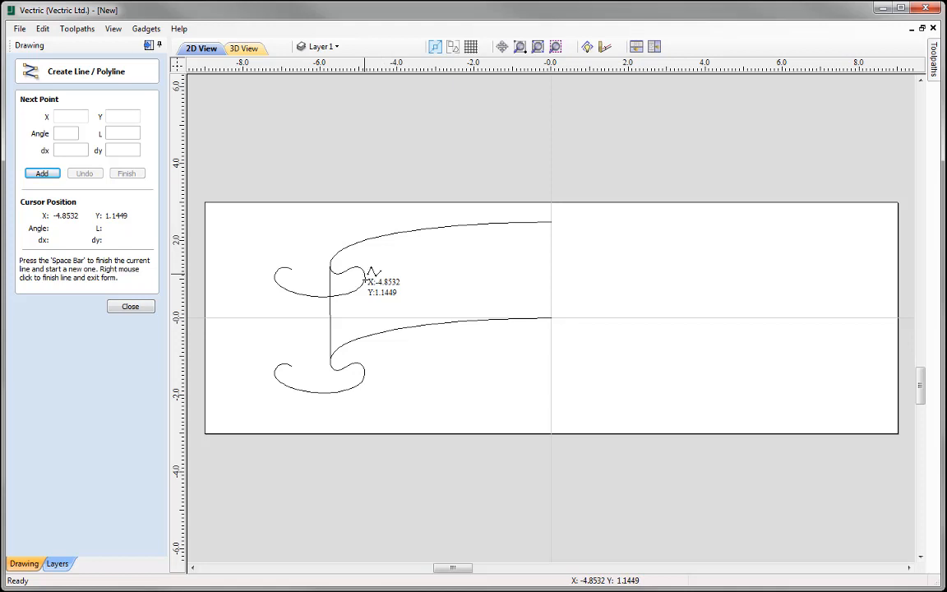
left_click(364, 281)
left_click(364, 368)
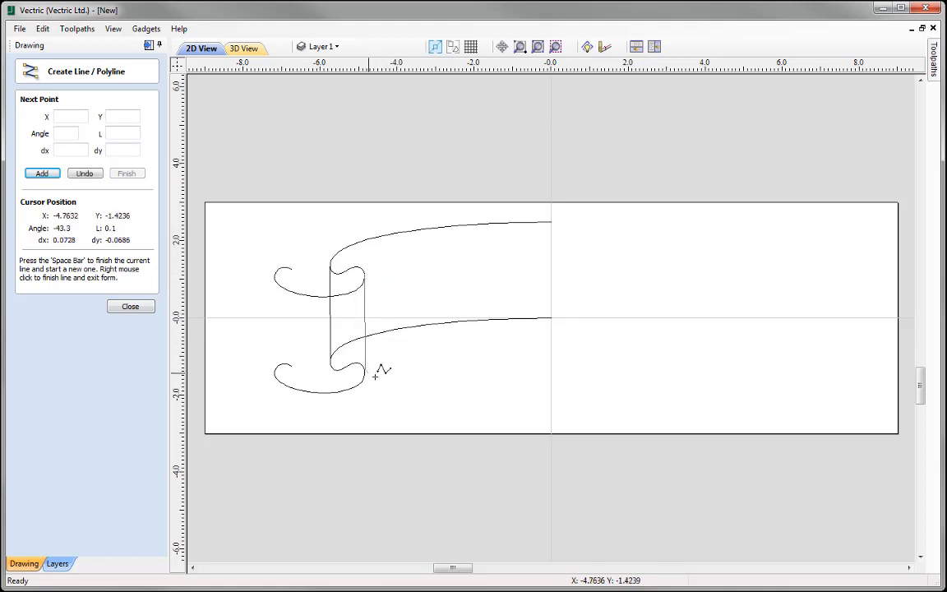
key("space")
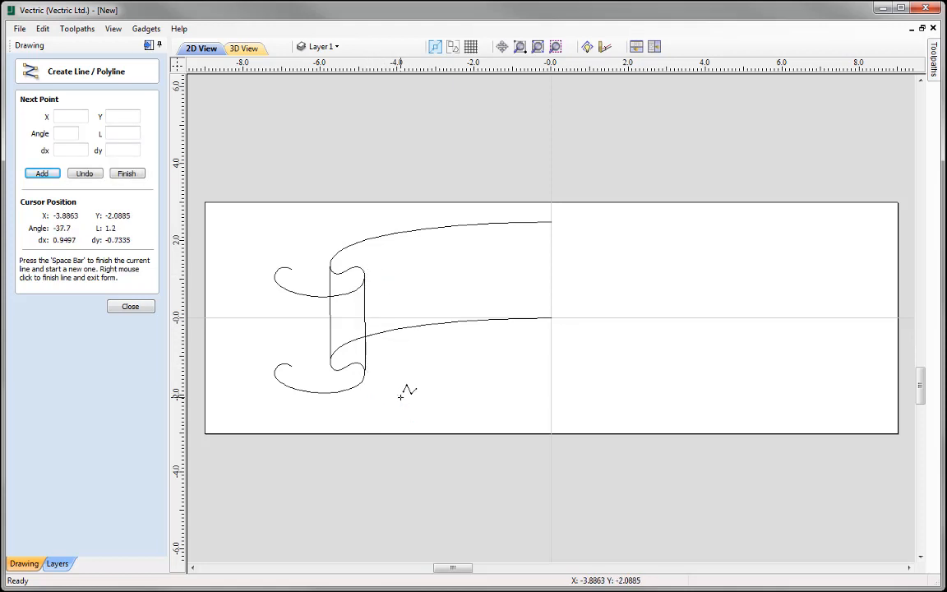
- Draw two more vertical lines joining the curves at the outer edge and the end point of the left curl
left_click(273, 277)
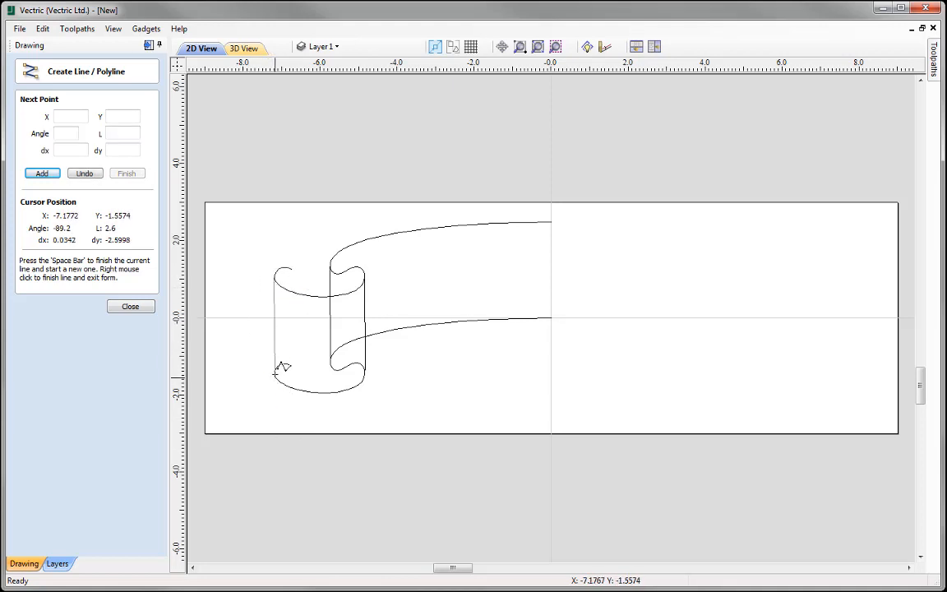
left_click(276, 374)
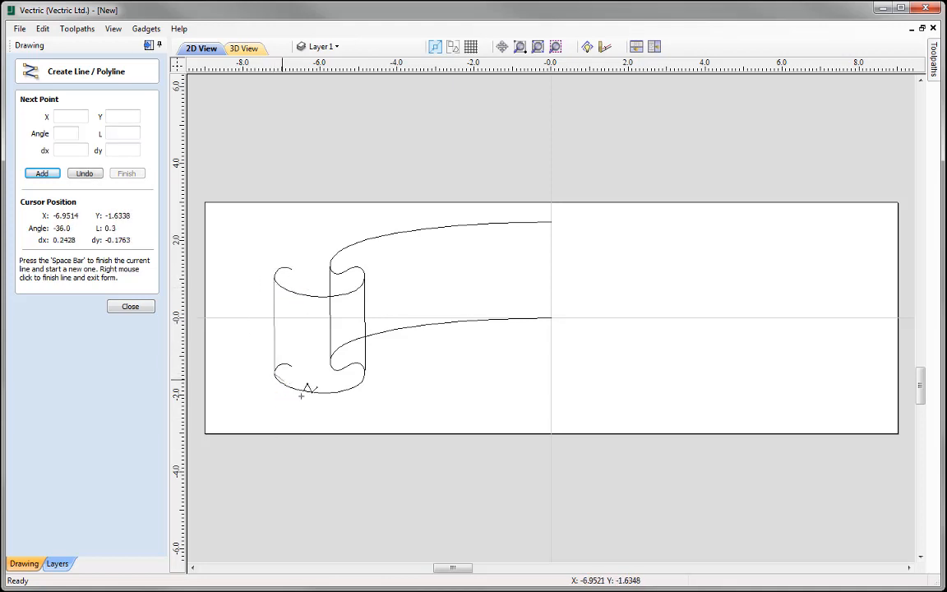
key("space")
left_click(291, 271)
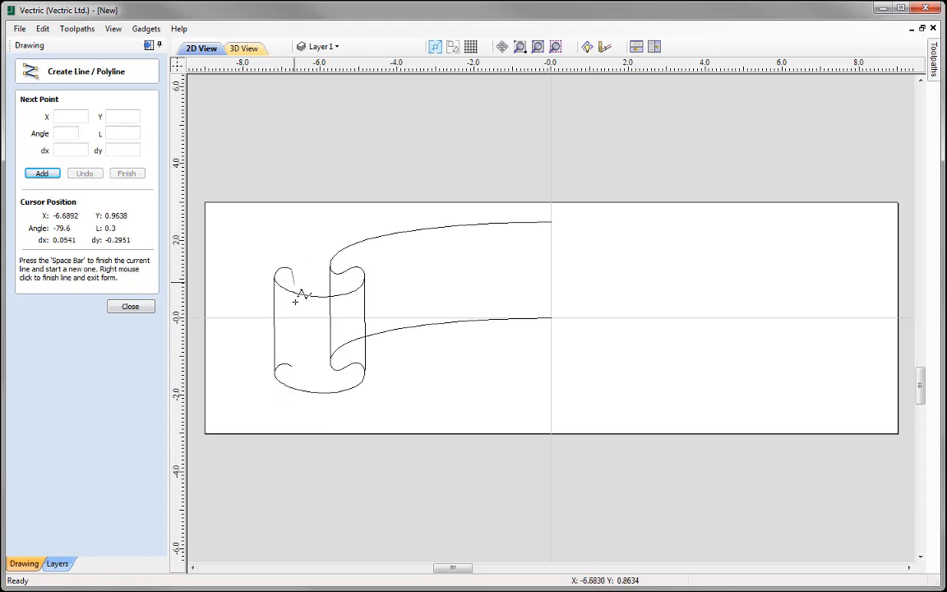
left_click(291, 362)
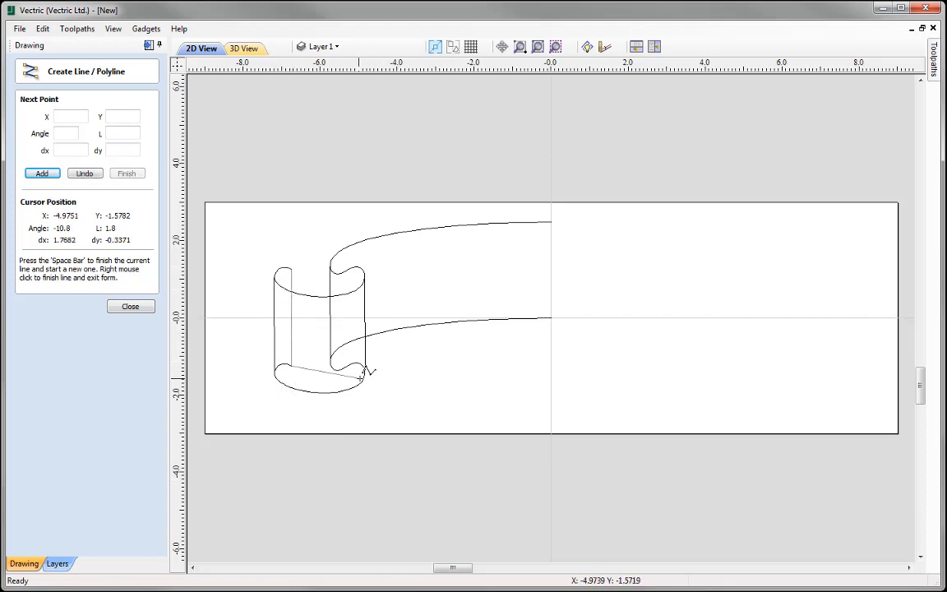
key("space")
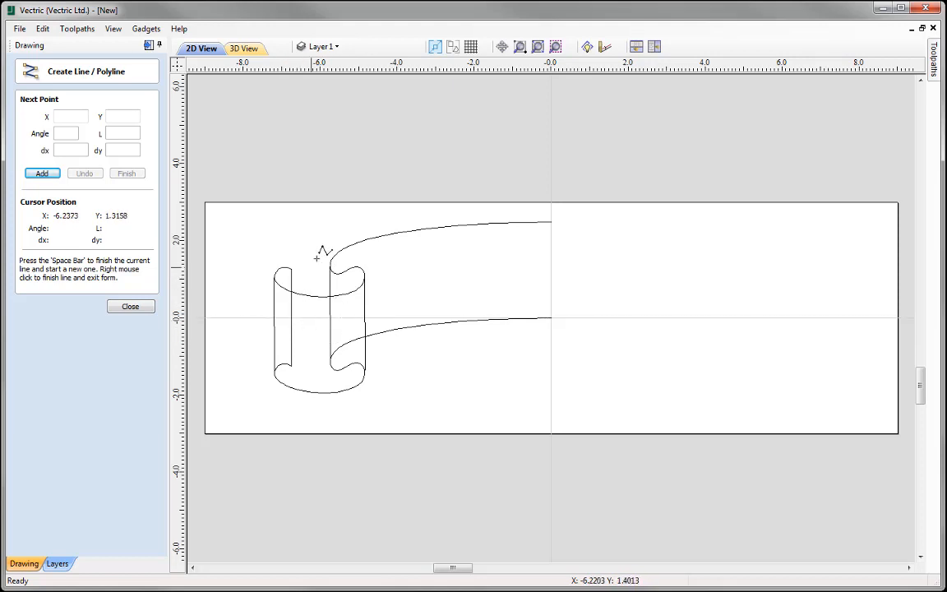
left_click(132, 306)
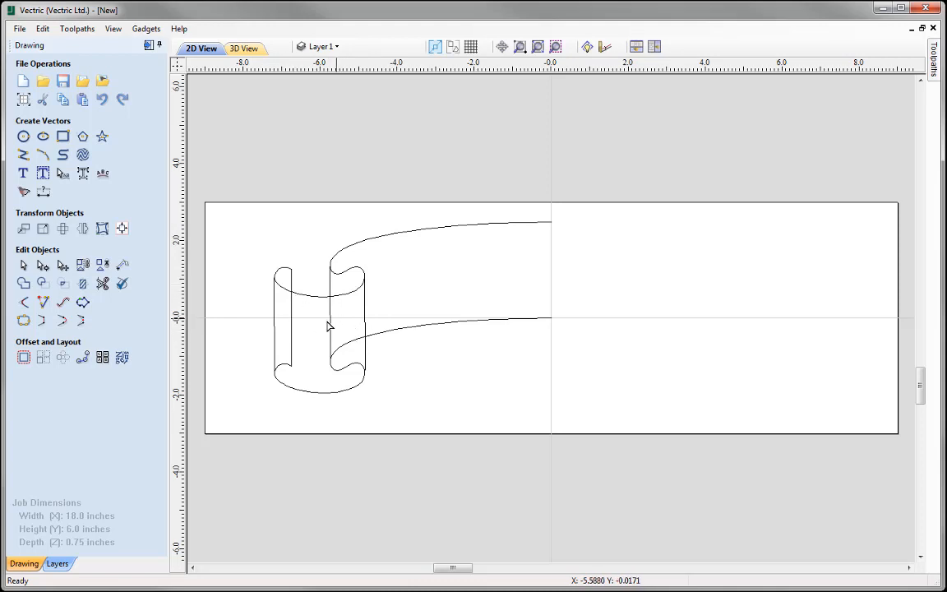
- Slant the two left curl lines by shifting their upper ends inward and the outer line's lower end outward
left_click(291, 366)
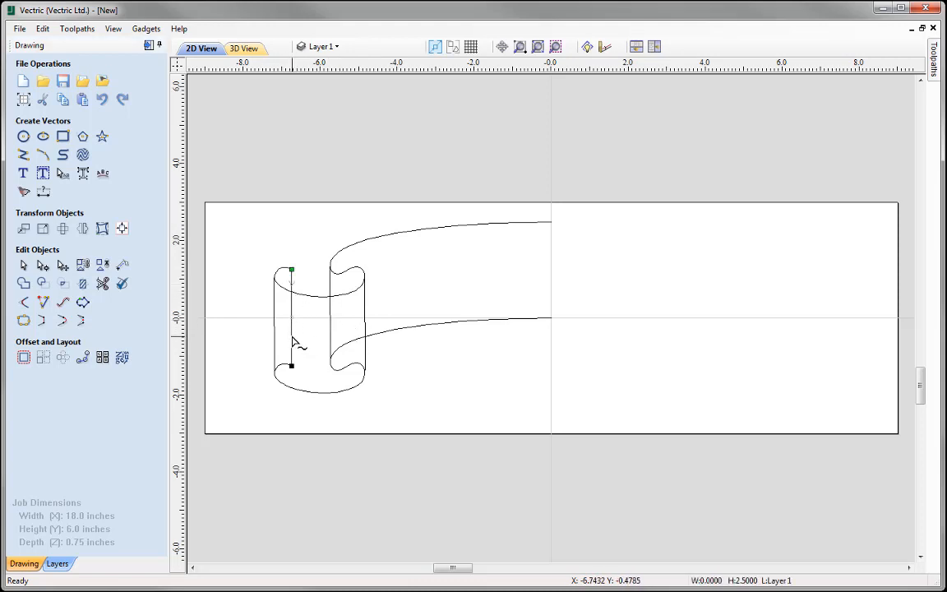
left_click(298, 280)
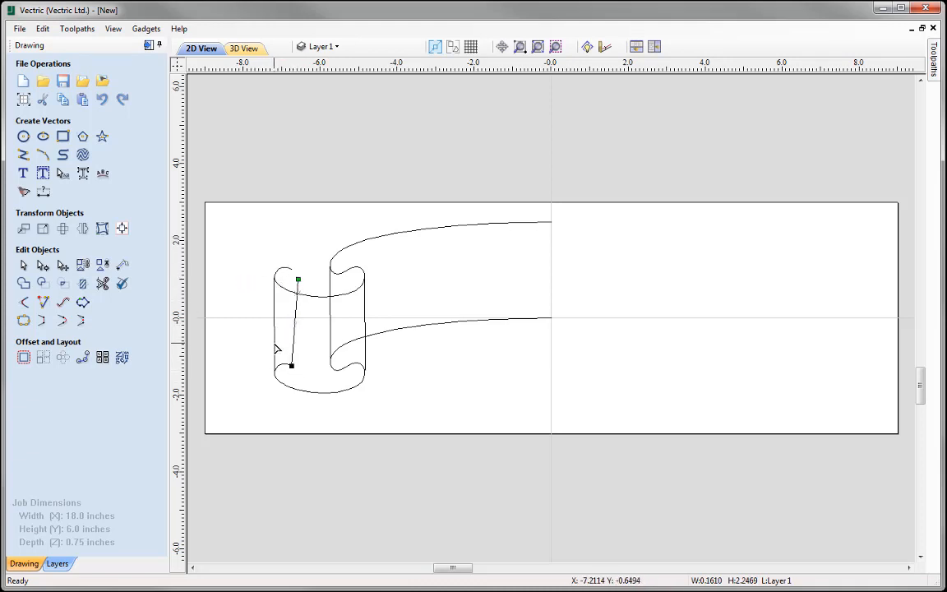
left_click(274, 344)
left_click_drag(273, 278, 281, 280)
left_click_drag(275, 372, 267, 372)
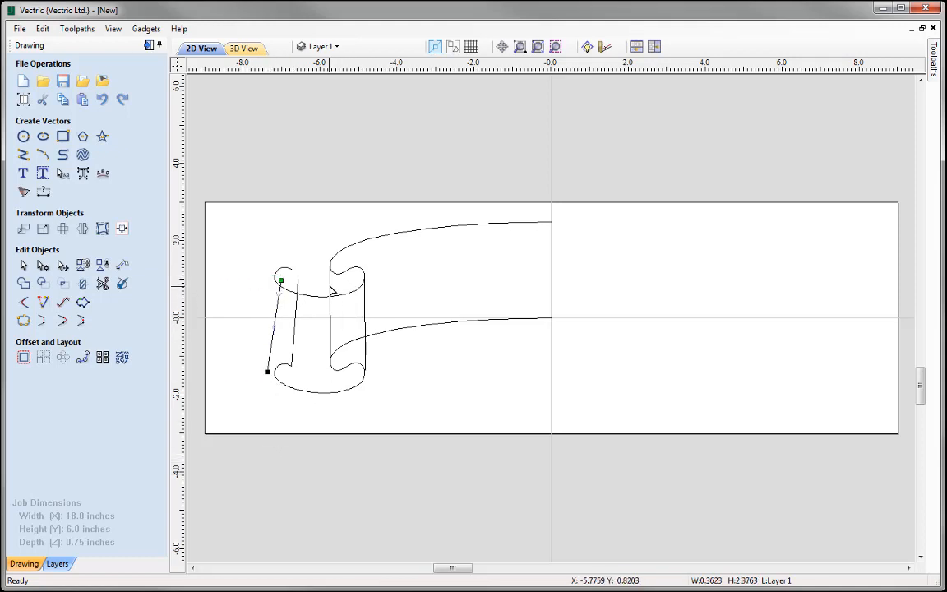
- Slant the two fold lines by moving their upper ends left and slightly down, keeping their lower ends in place
left_click(327, 268)
left_click_drag(329, 266, 349, 277)
left_click(363, 293)
left_click(363, 274)
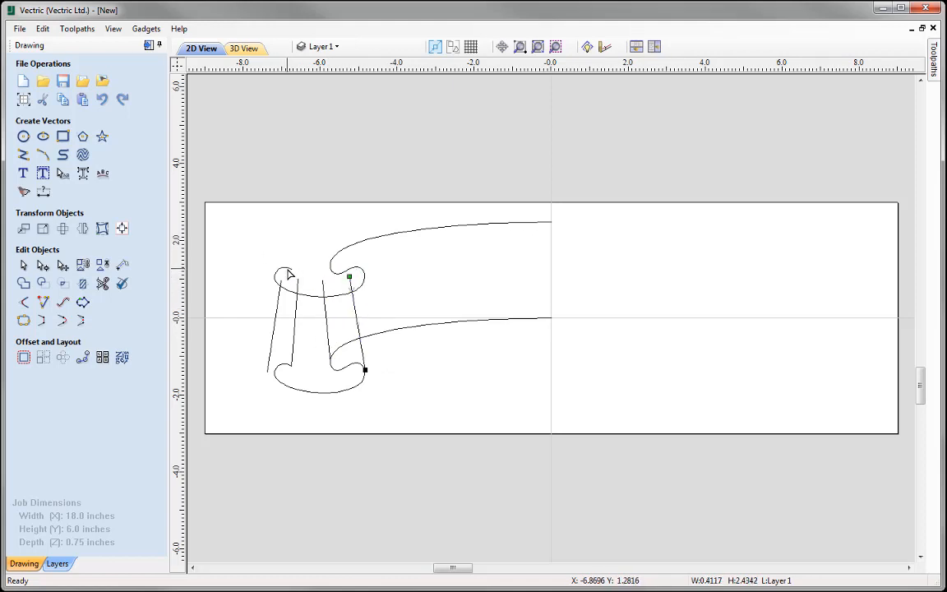
- Reshape the upper curve to meet the slanted lines by moving its curl nodes inward and shifting the three fold nodes left together
scroll(218, 283, "up", 2)
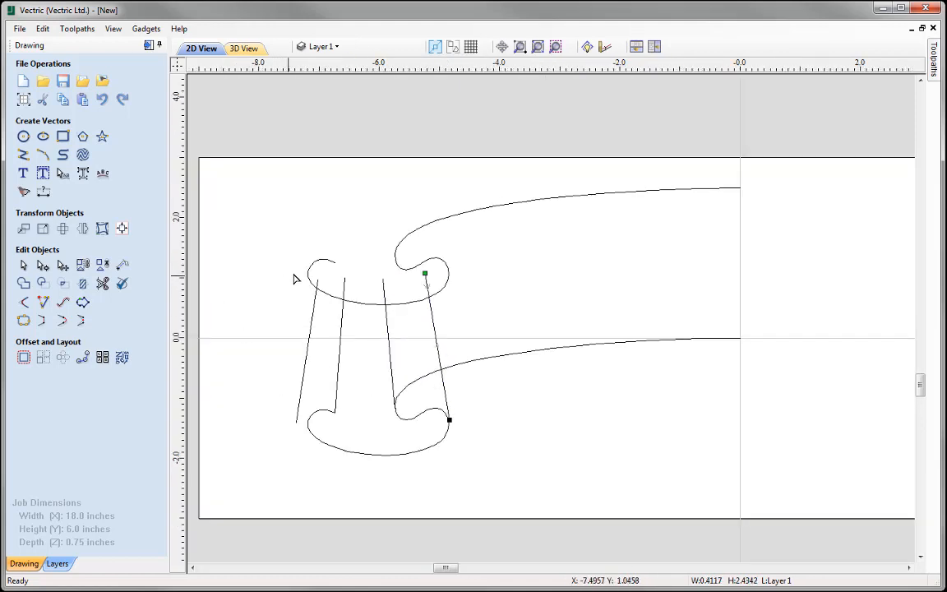
left_click(309, 266)
left_click_drag(334, 262, 324, 287)
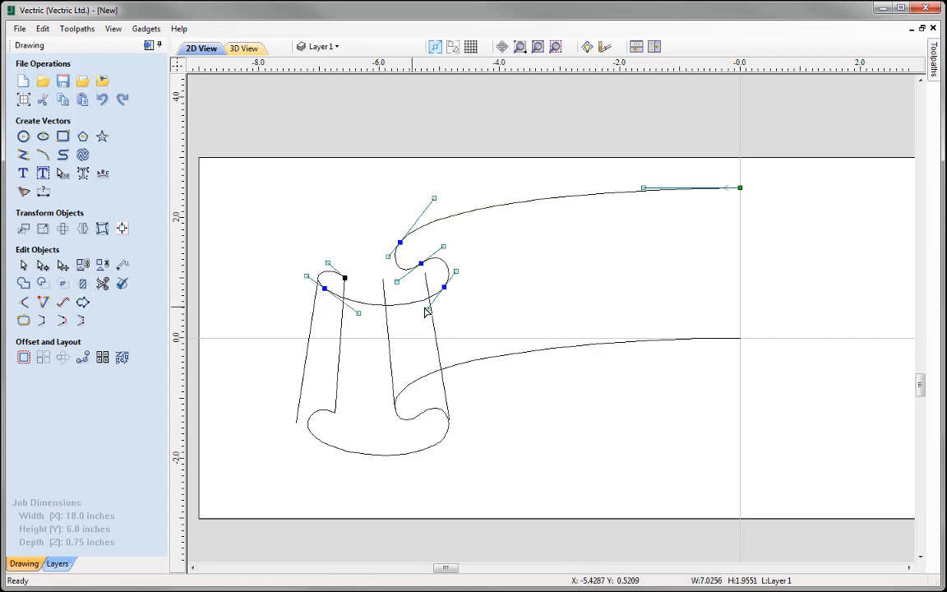
left_click_drag(381, 181, 489, 344)
left_click_drag(444, 286, 425, 294)
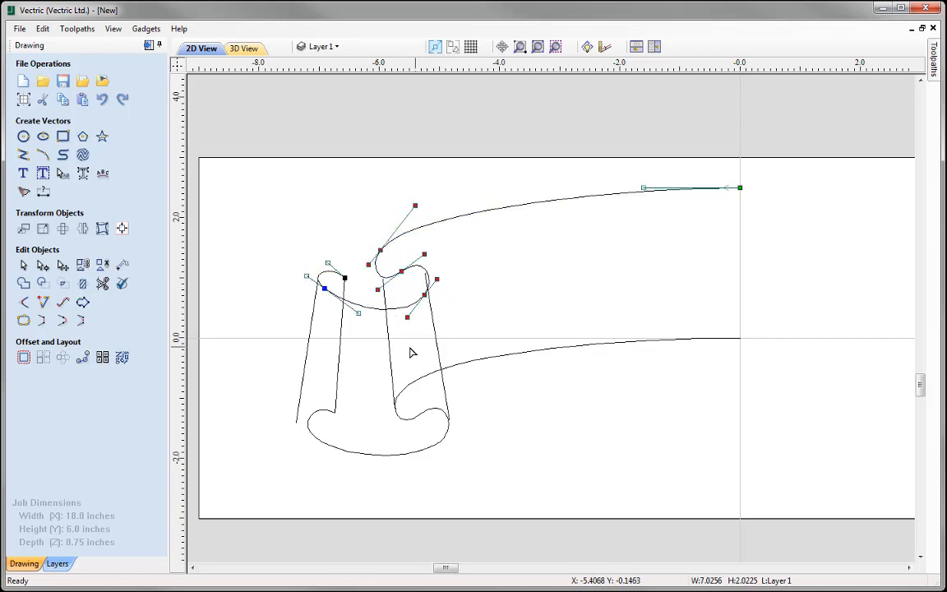
left_click(396, 260)
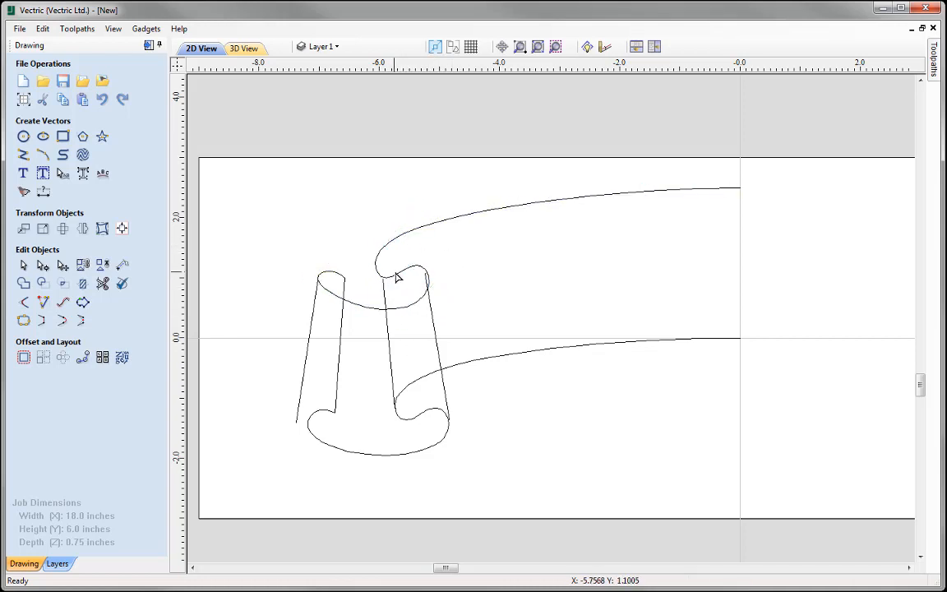
- Nudge the upper curve's fold-start node right and move the inner fold line's upper end to meet the curve's outermost edge
left_click(394, 276)
left_click(380, 249)
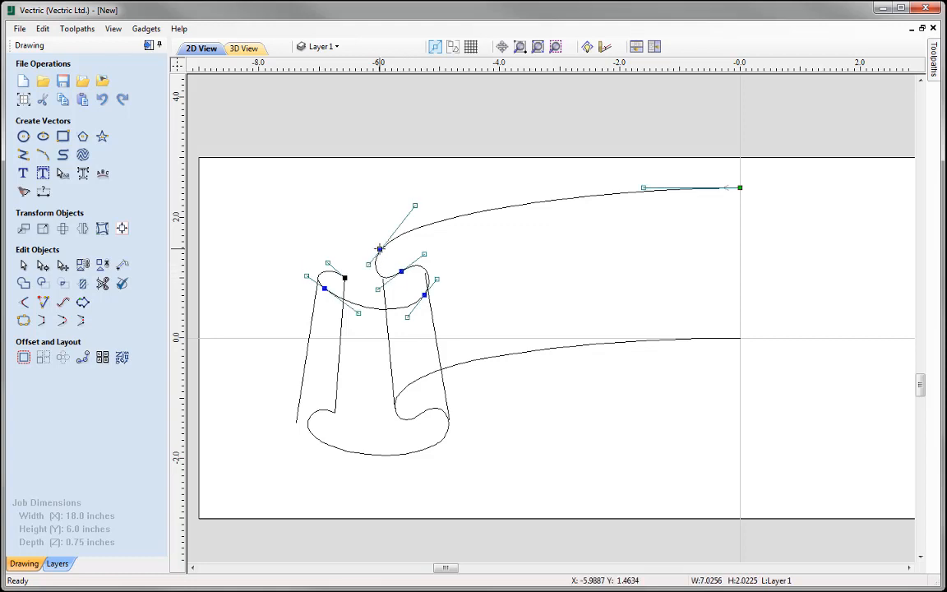
left_click_drag(382, 249, 378, 268)
left_click(384, 296)
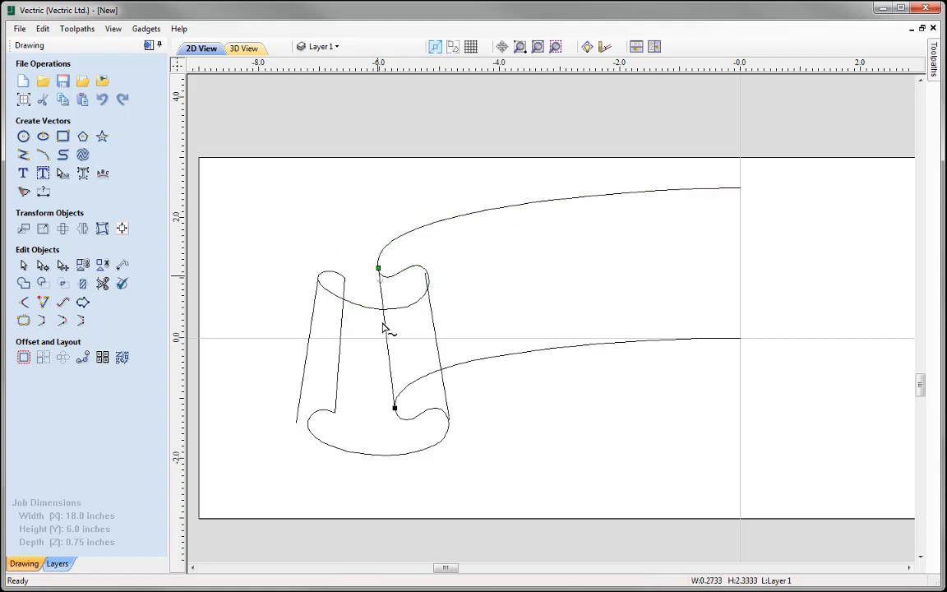
- Shift the upper curve's lower fold node slightly inward and adjust its tangent handles to smooth the arc toward the left curl
left_click(399, 273)
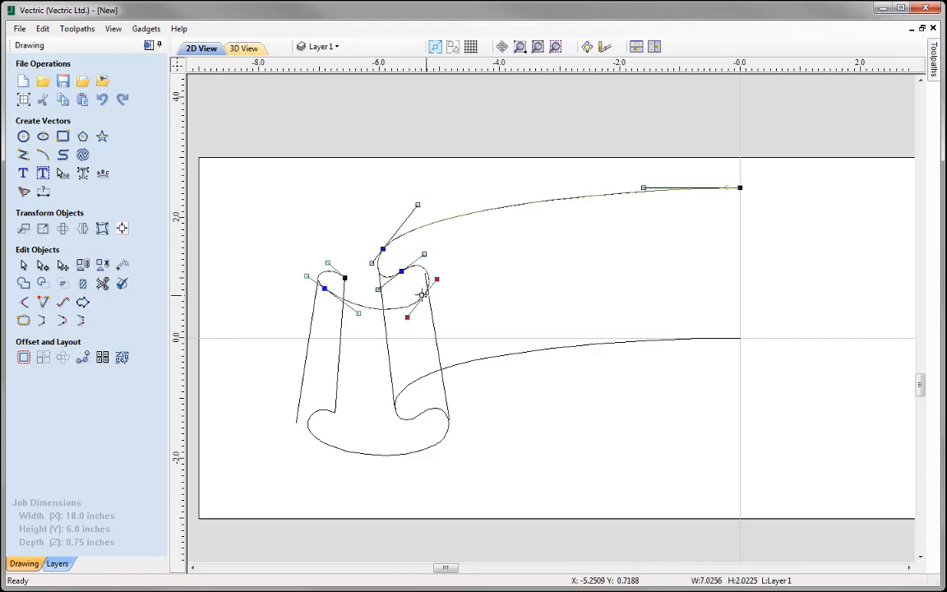
left_click(421, 293)
left_click_drag(420, 294, 353, 313)
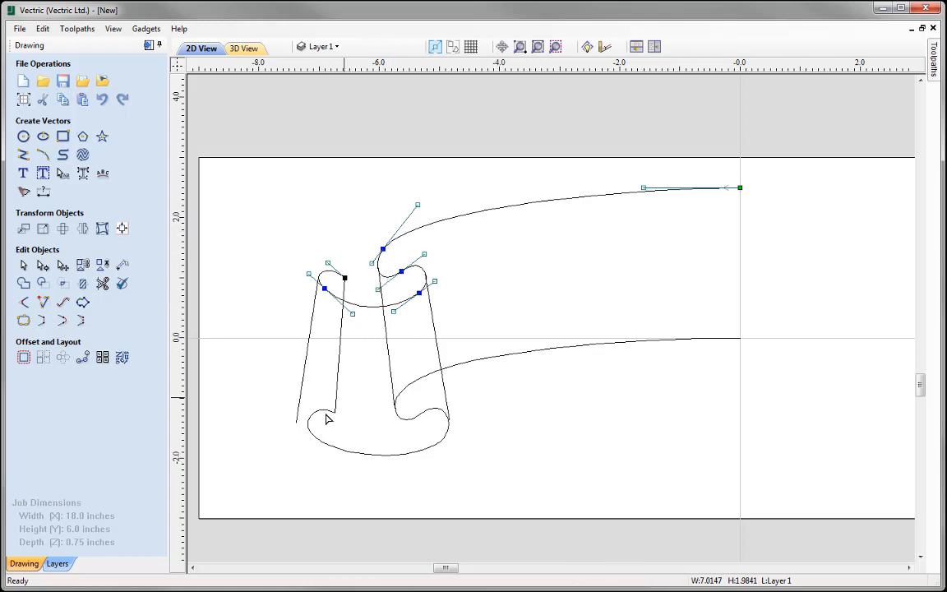
- Move the lower curve's left curl node outward to meet the outer slanted line and shorten the handle at the curl's end
left_click(311, 442)
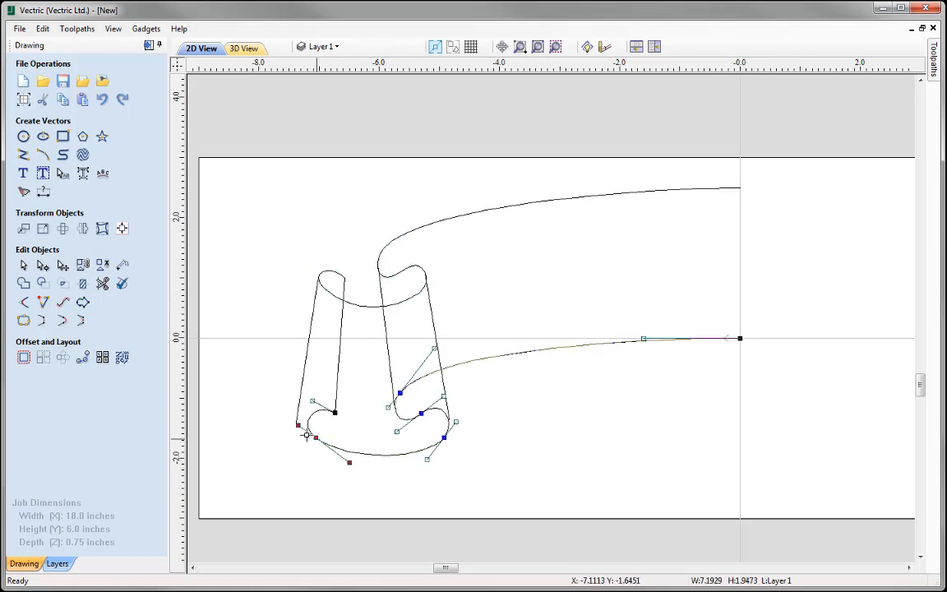
mouse_move(317, 439)
left_mouse_down()
mouse_move(303, 429)
mouse_move(321, 456)
left_mouse_up()
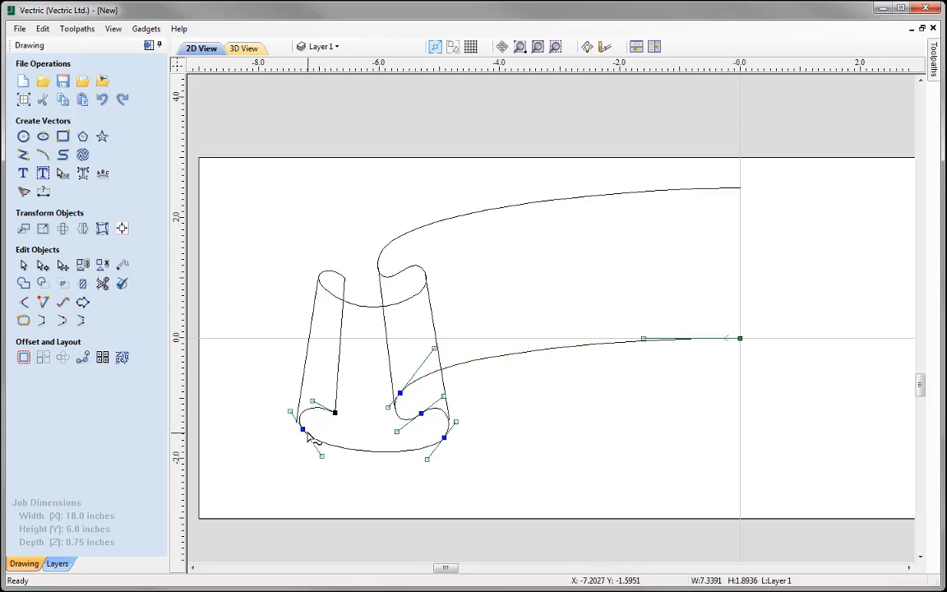
left_click_drag(304, 429, 325, 402)
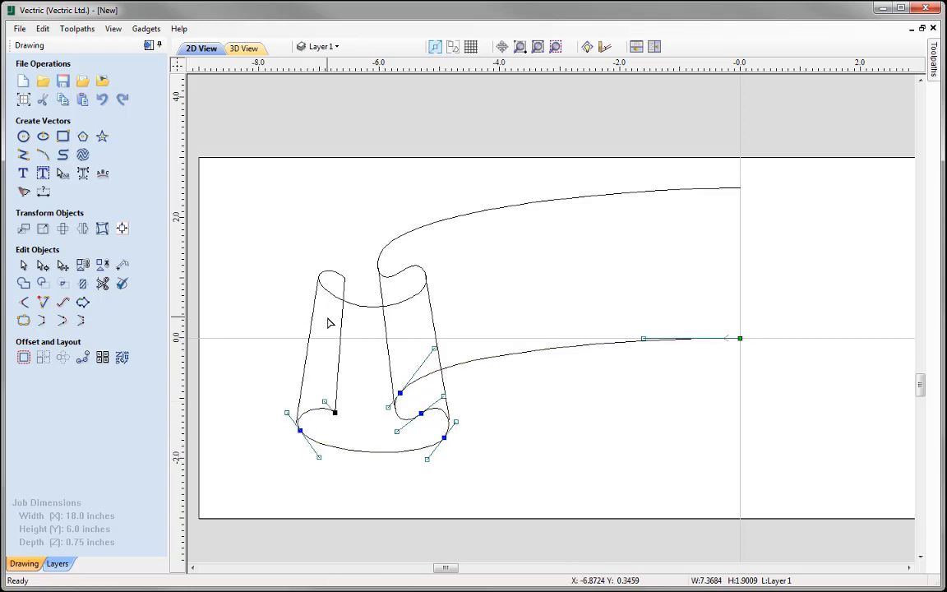
- Move the left outer line's upper end slightly outward and adjust the upper curve's curl node and end handle to meet it
left_click(317, 292)
left_click_drag(318, 278, 353, 314)
left_click(324, 286)
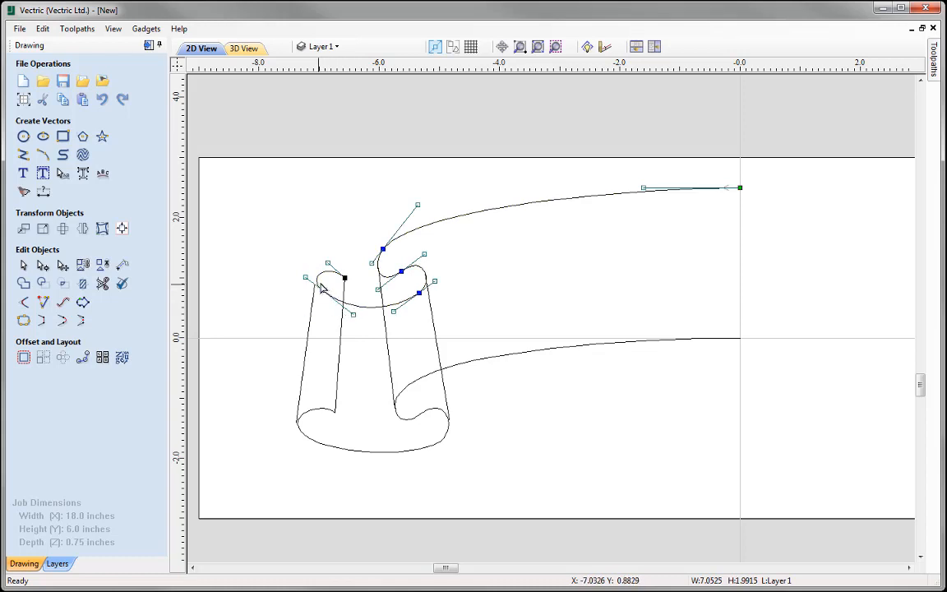
left_click_drag(327, 263, 322, 290)
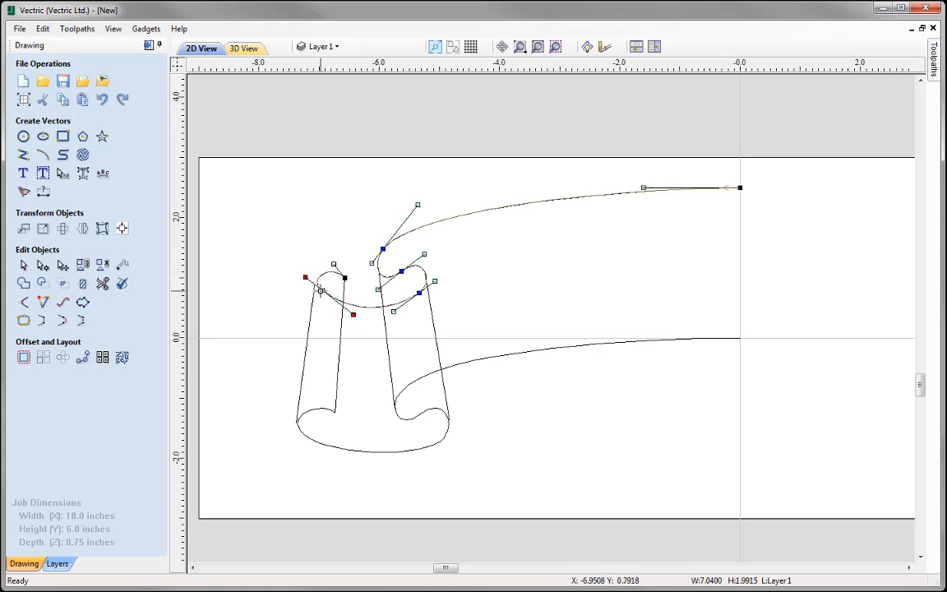
scroll(297, 290, "up", 2)
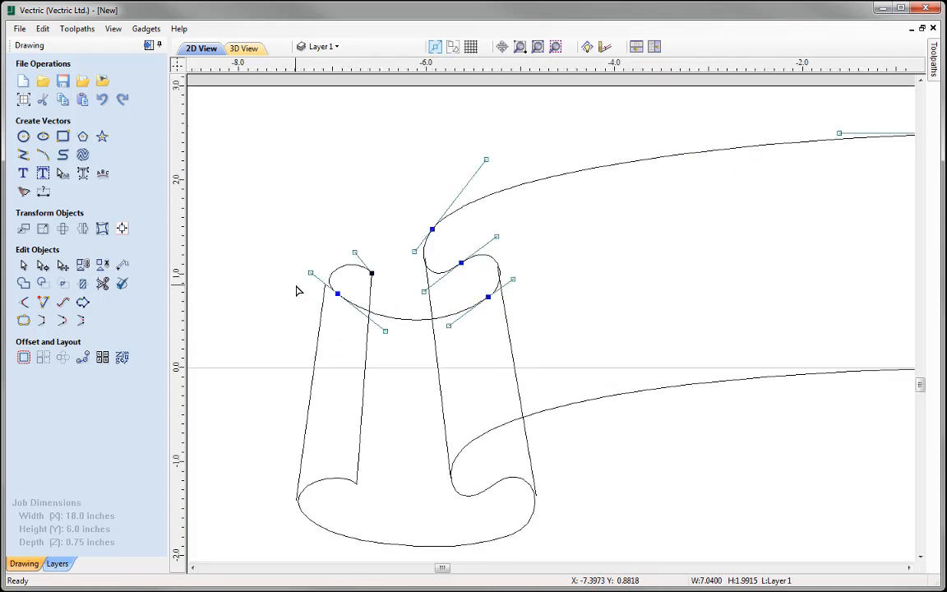
left_click_drag(336, 294, 332, 293)
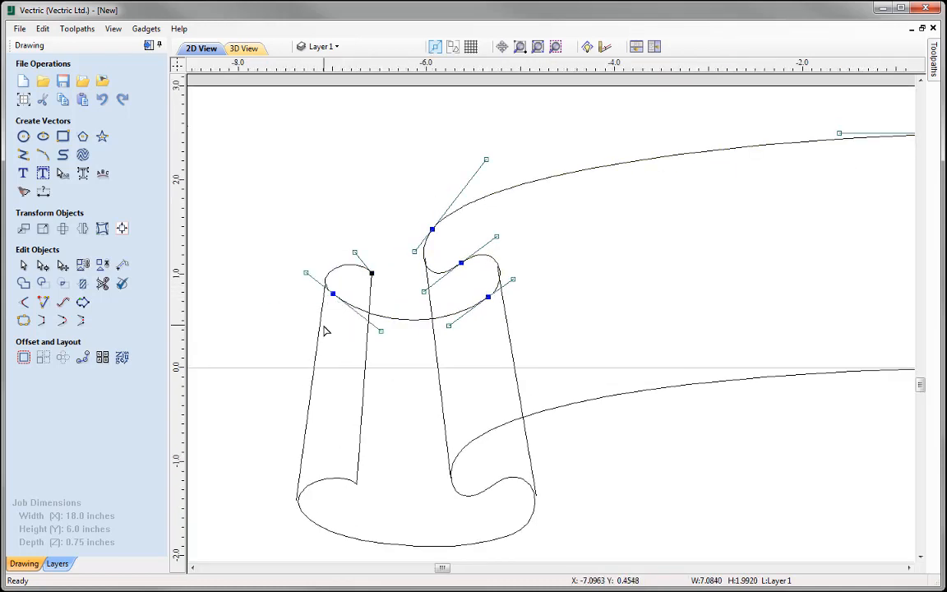
left_click(516, 285)
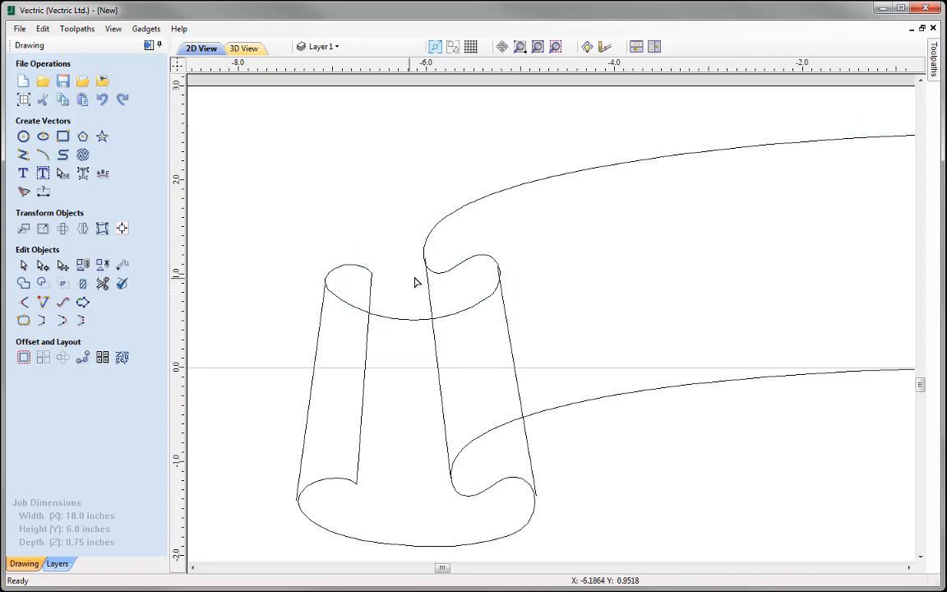
- Raise the lower curve's two fold nodes slightly so the fold meets the slanted line's lower end
scroll(400, 248, "down", 2)
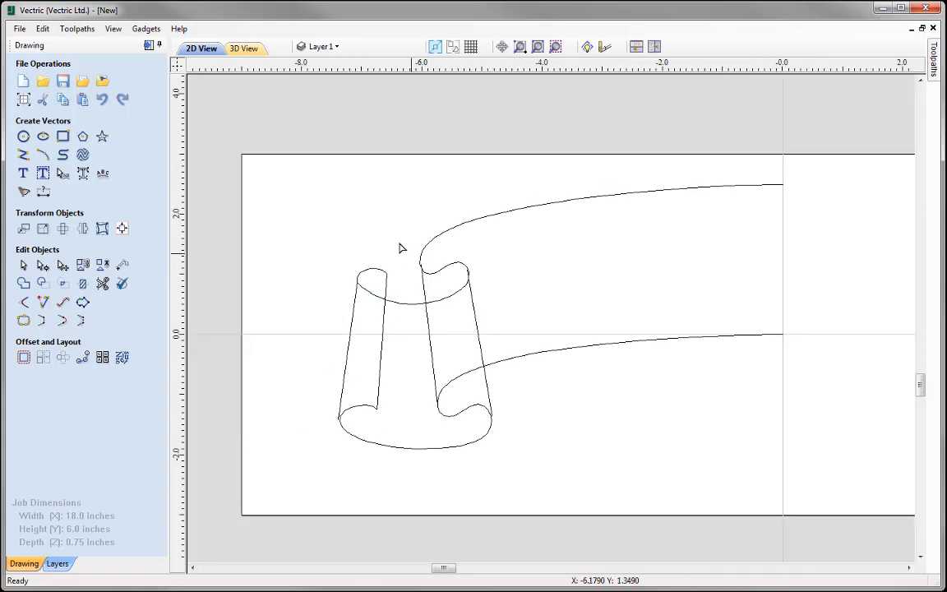
left_click(471, 421)
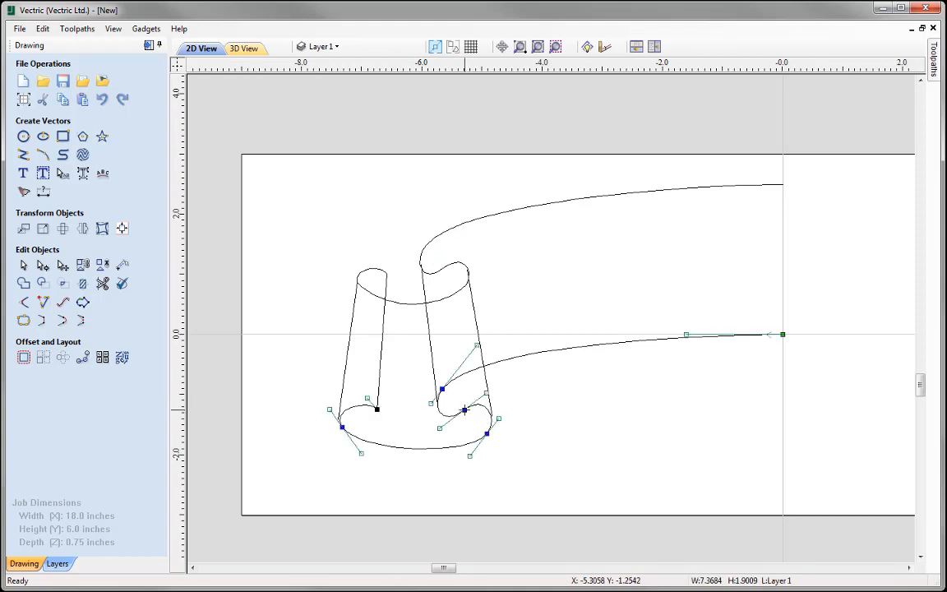
left_click(486, 430)
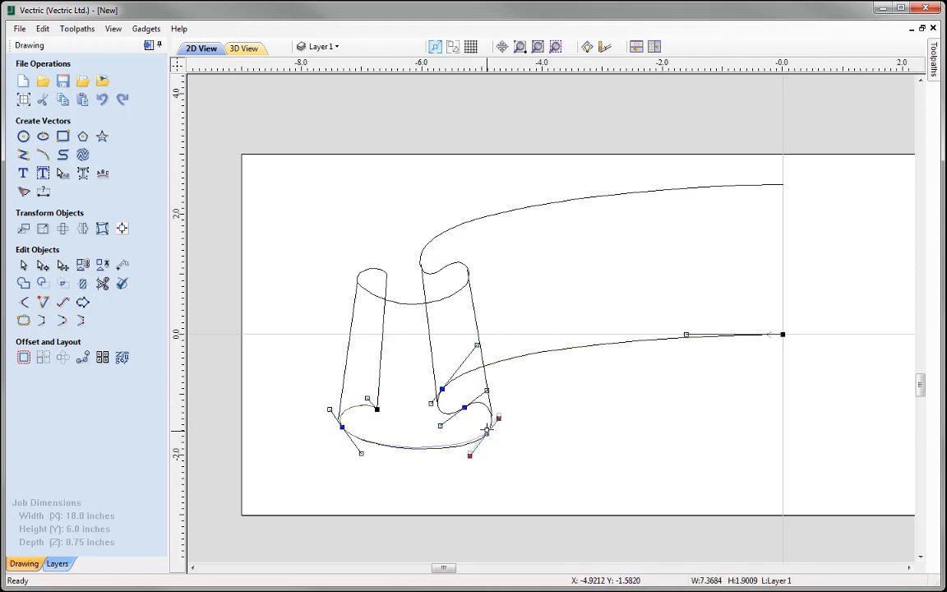
left_click_drag(487, 430, 486, 426)
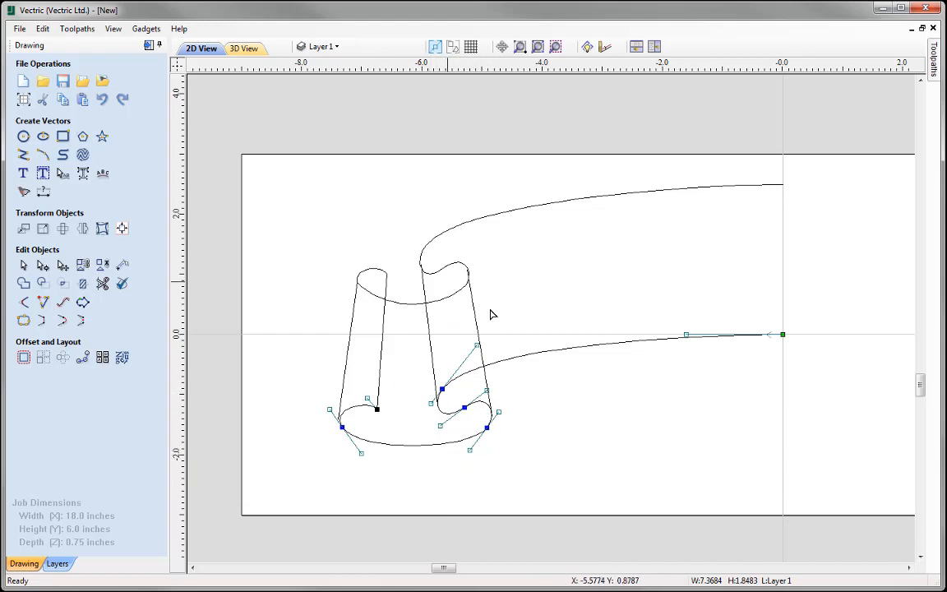
left_click(515, 384)
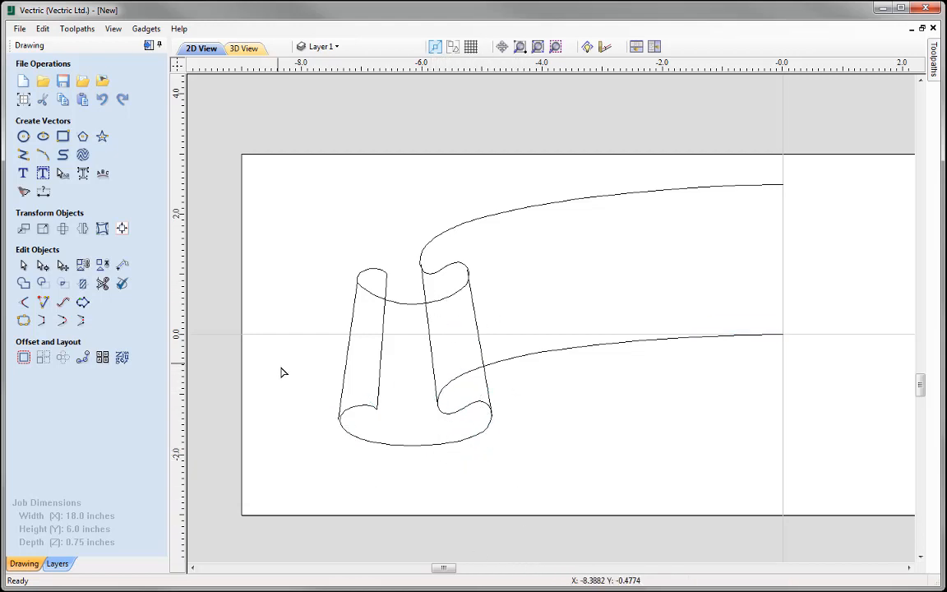
- Lower the upper curve's left curl node slightly, and stretch and flatten the tangent handle at the start of the fold
left_click(381, 320)
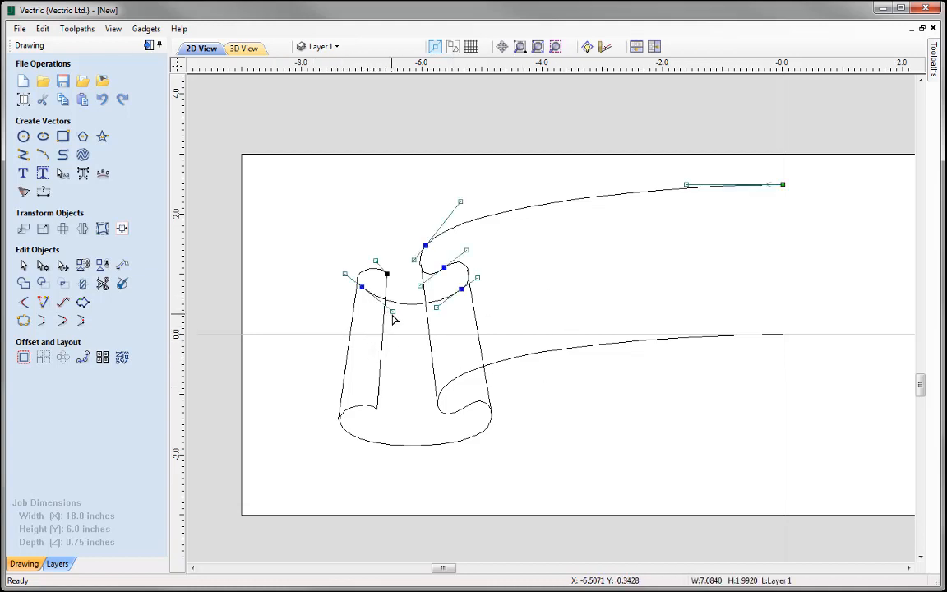
left_click_drag(387, 312, 342, 281)
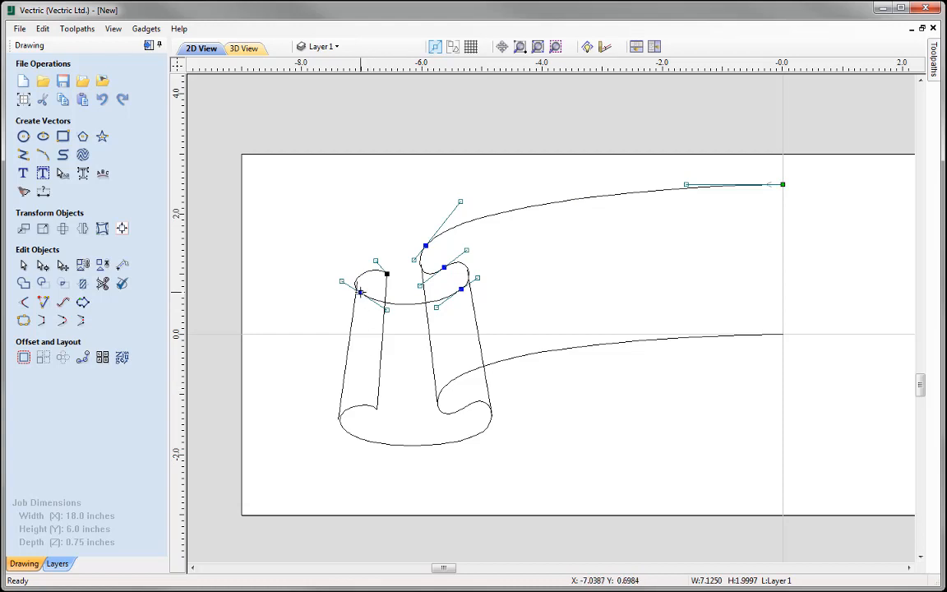
key("Right")
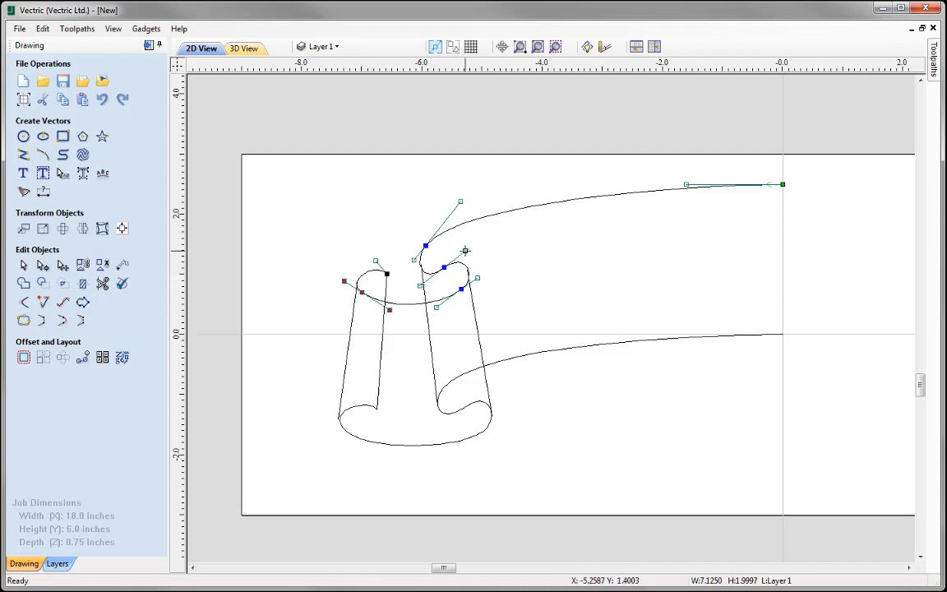
left_click_drag(466, 249, 415, 265)
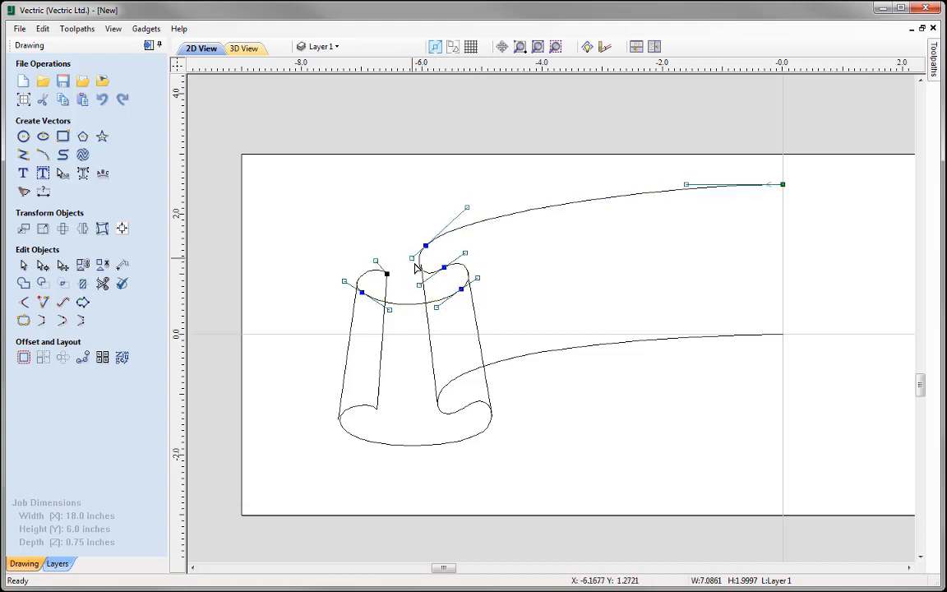
left_click_drag(466, 208, 478, 204)
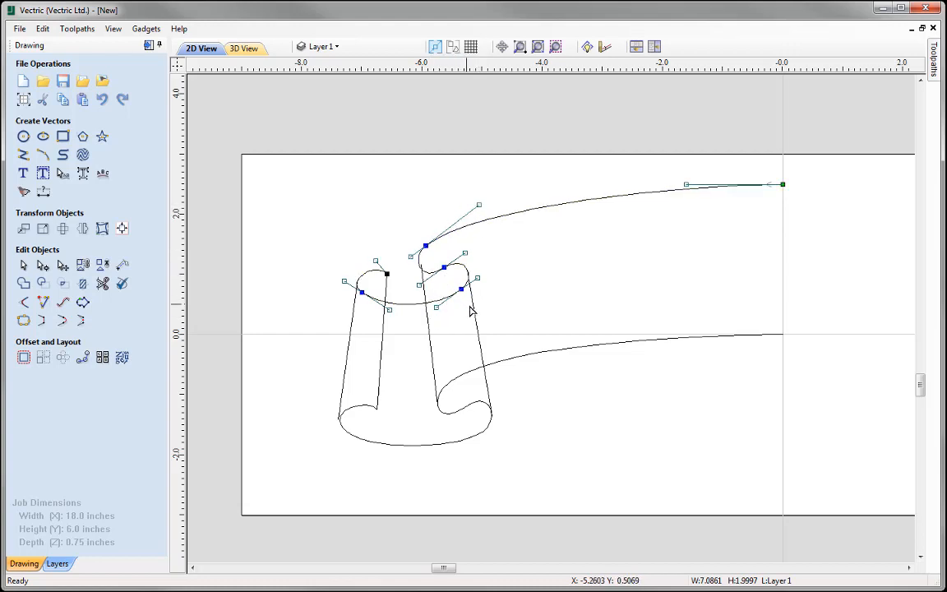
left_click(566, 485)
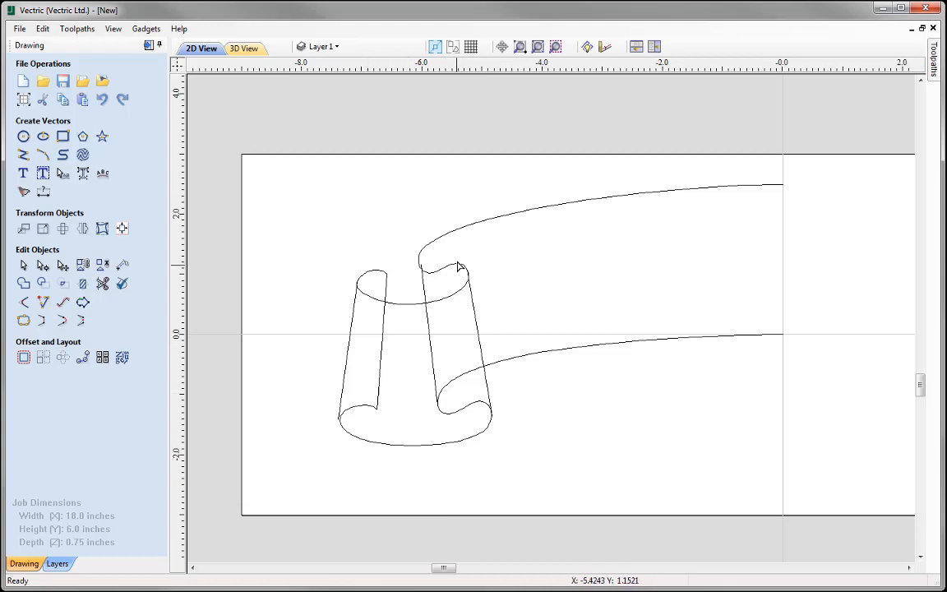
- Move the inner fold line's upper end up and left onto the outermost point of the reshaped upper curve
left_click(422, 297)
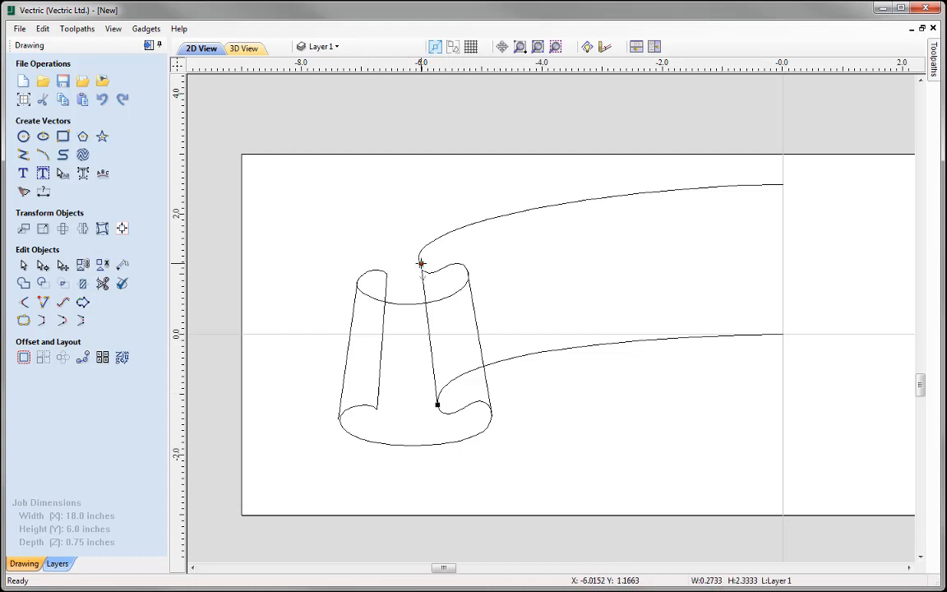
left_click_drag(420, 263, 417, 259)
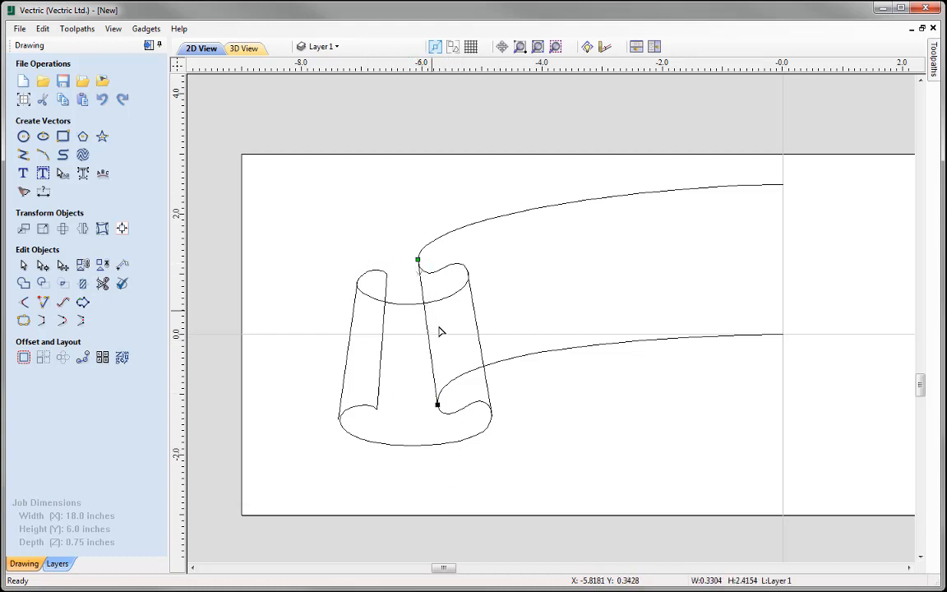
left_click(553, 448)
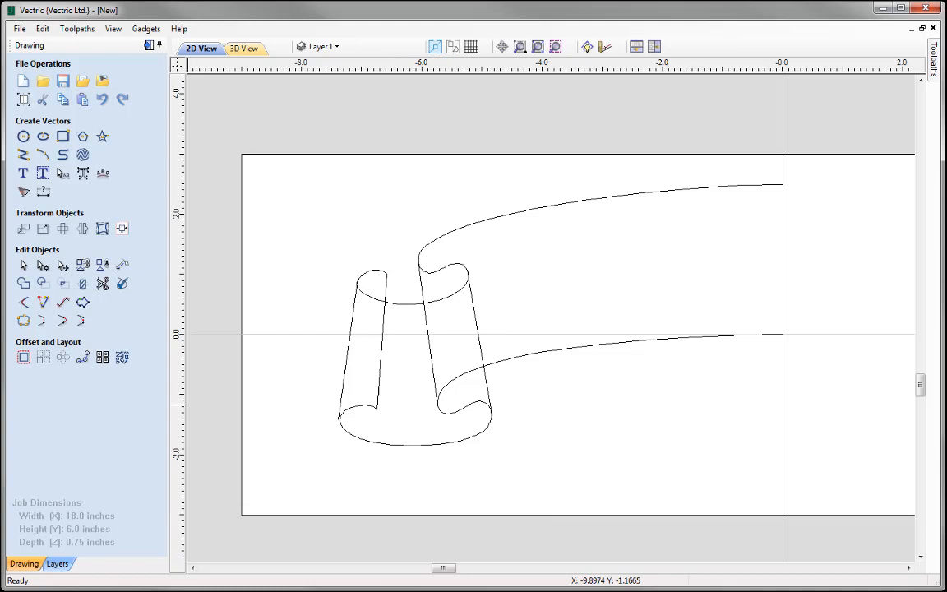
- Shift the left outer line's upper end outward and reshape the upper curve's curl with its node and tangent handles to meet it
left_click(356, 298)
left_click_drag(357, 282, 337, 269)
left_click(366, 304)
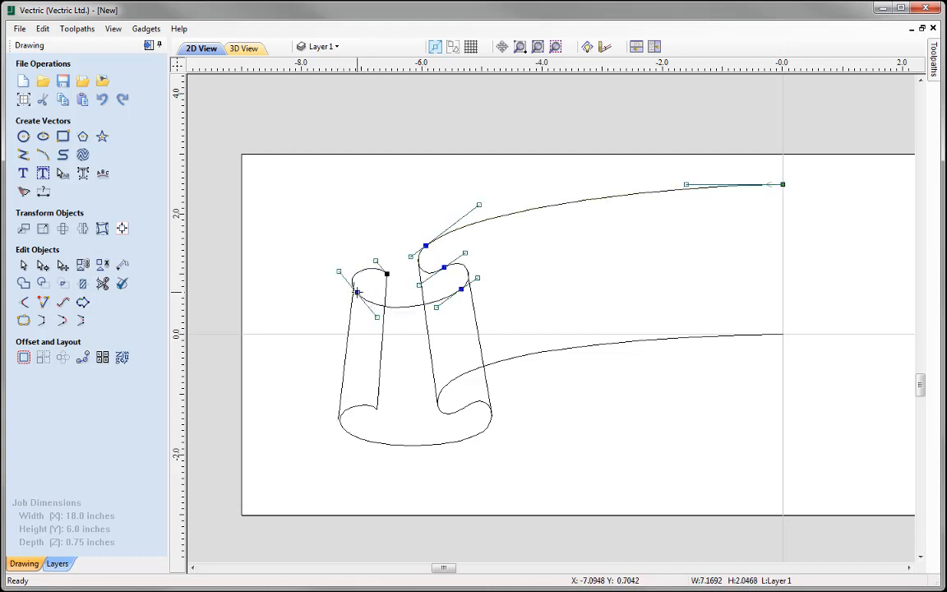
left_click(341, 278)
left_click(352, 280)
left_click_drag(338, 270, 348, 276)
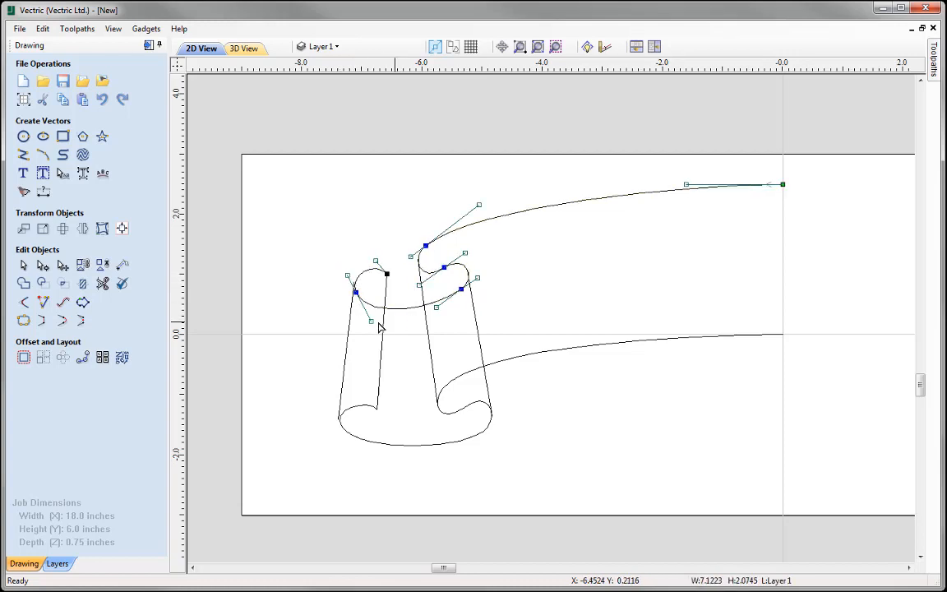
scroll(354, 300, "up", 2)
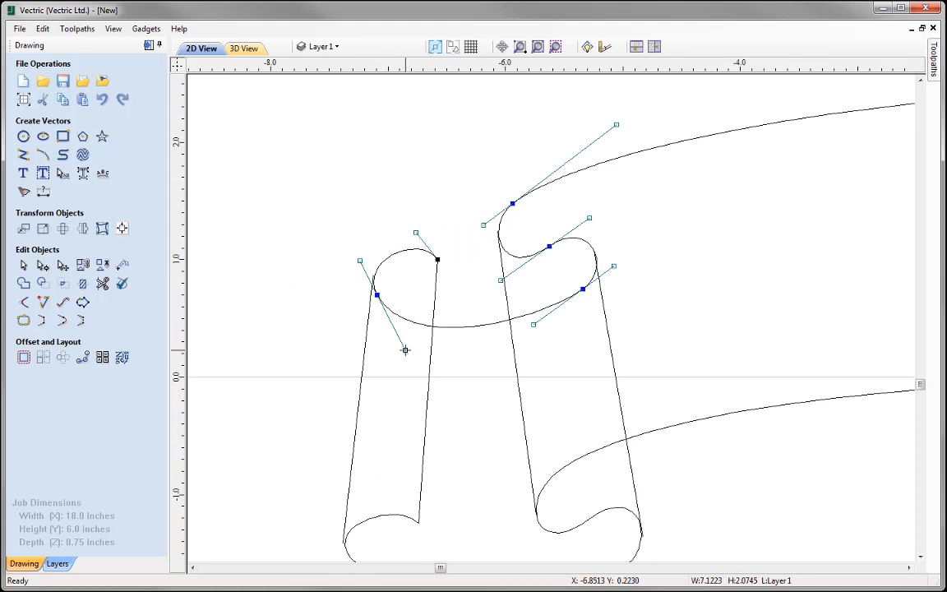
left_click_drag(404, 349, 408, 332)
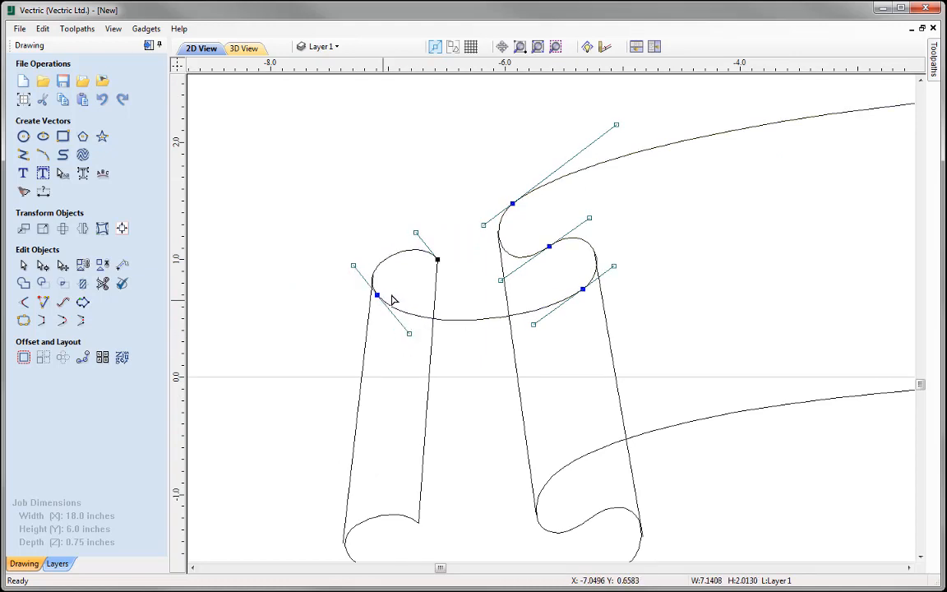
- Move the upper curl's end point slightly down and right, and align the upper end of the adjoining slanted line with it
left_click_drag(436, 259, 441, 263)
left_click(436, 276)
scroll(394, 262, "down", 2)
left_click(445, 347)
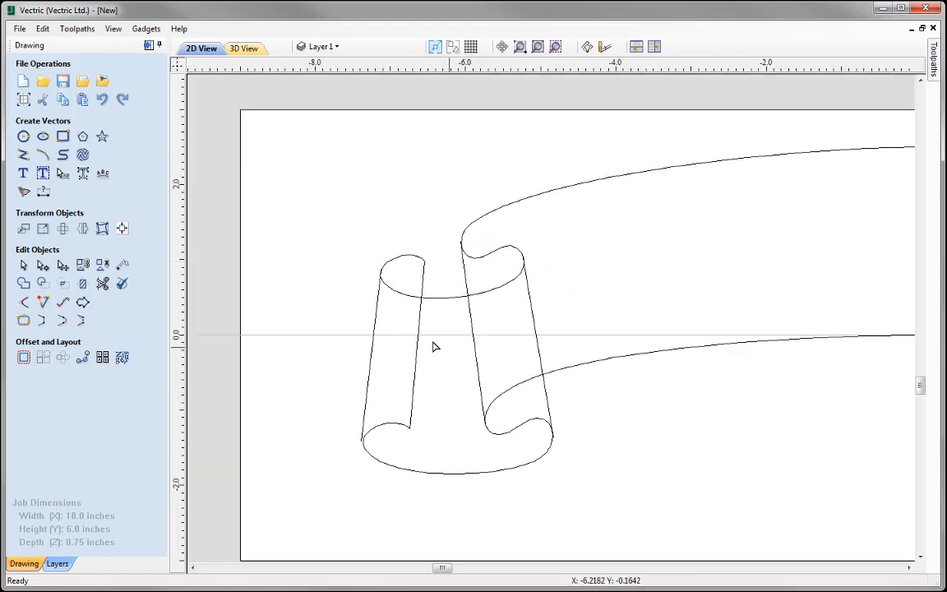
- Delete the four slanted joining lines between the upper and lower ribbon curves, leaving only the two edge curves
scroll(311, 244, "down", 2)
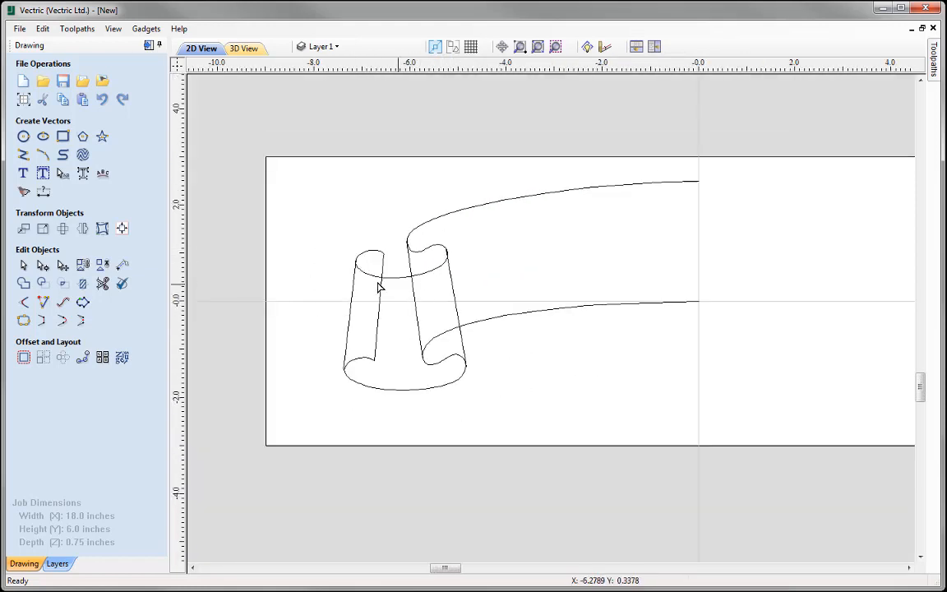
scroll(377, 285, "up", 2)
scroll(375, 284, "down", 2)
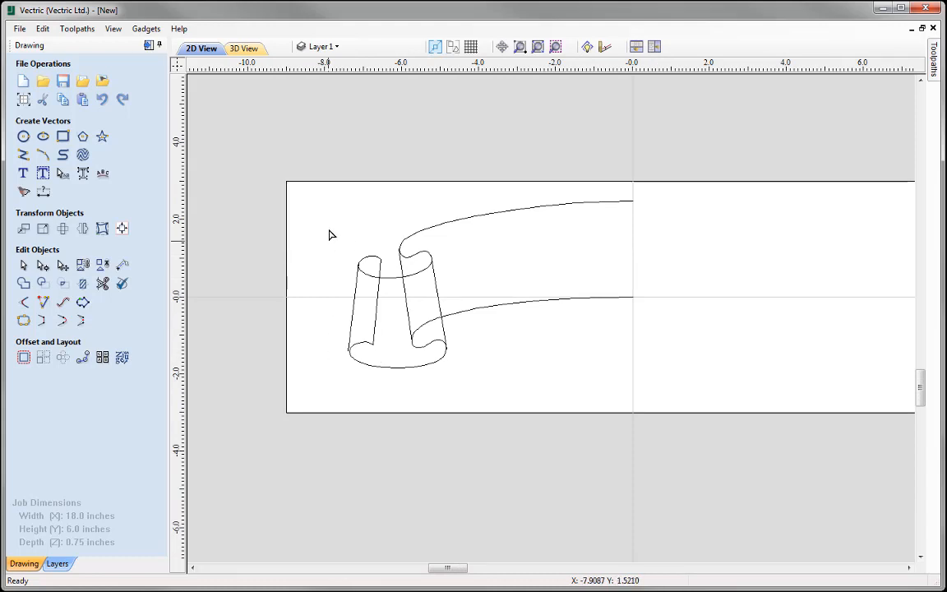
left_click(480, 38)
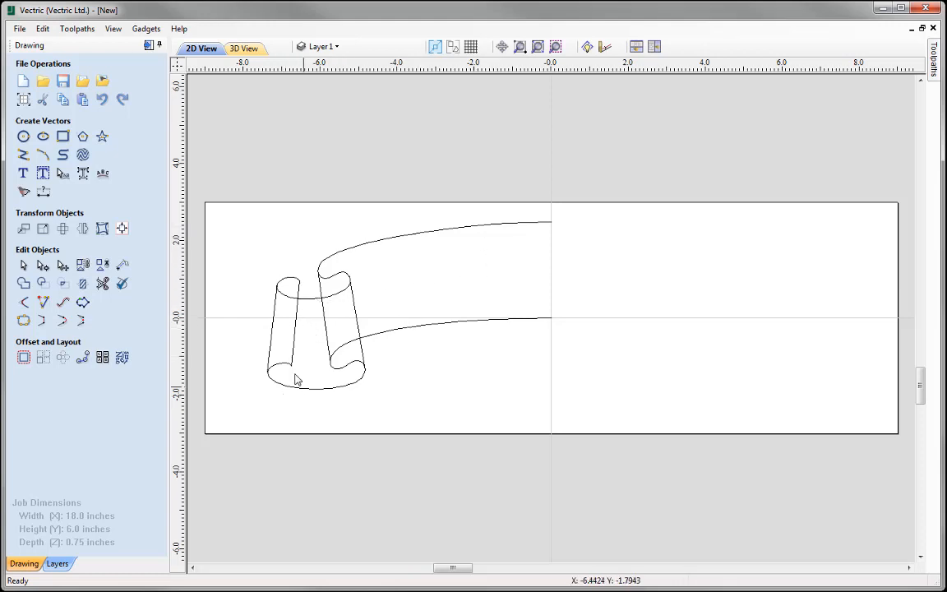
left_click(274, 333)
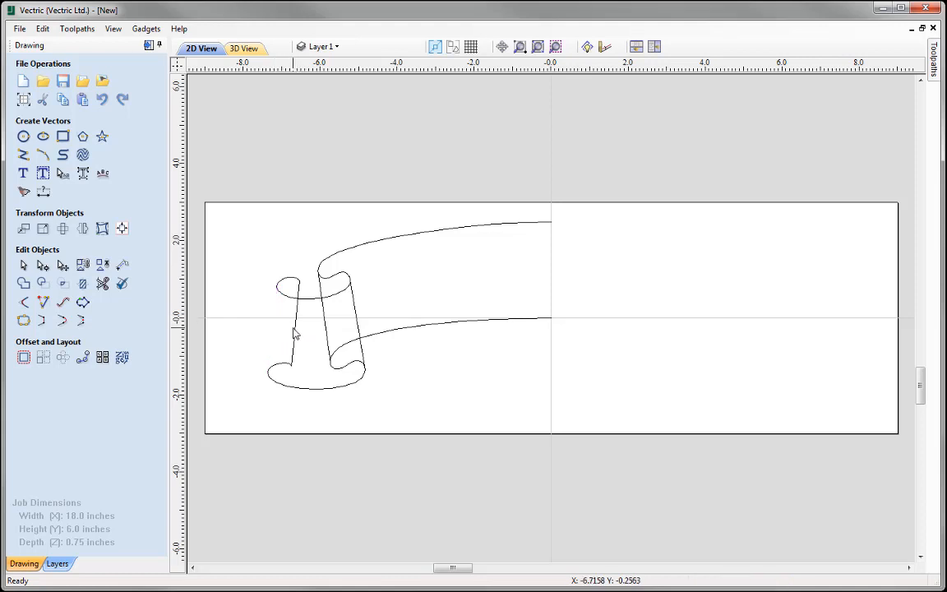
left_click(294, 332, "shift")
key("Delete")
left_click(323, 332)
key("Delete")
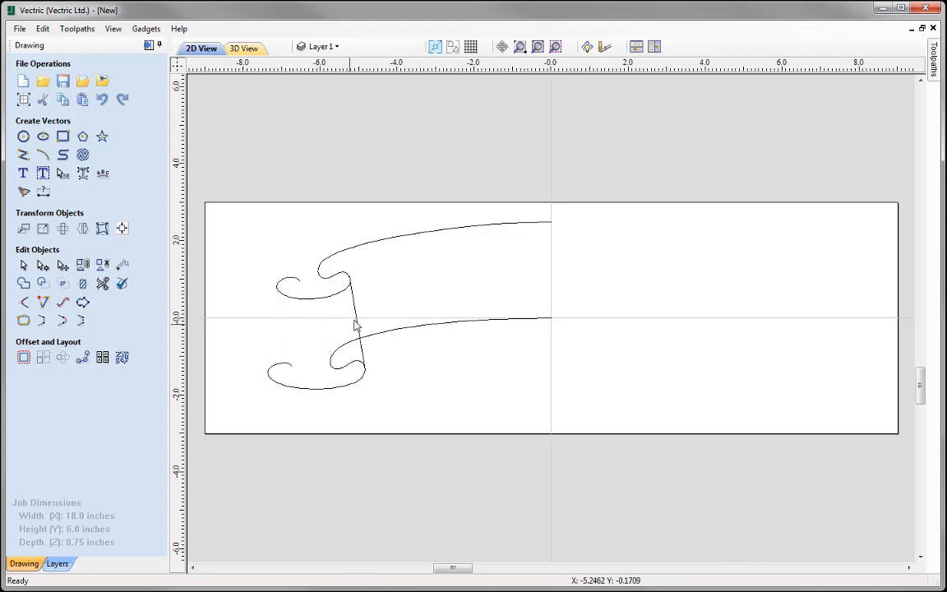
left_click(356, 329)
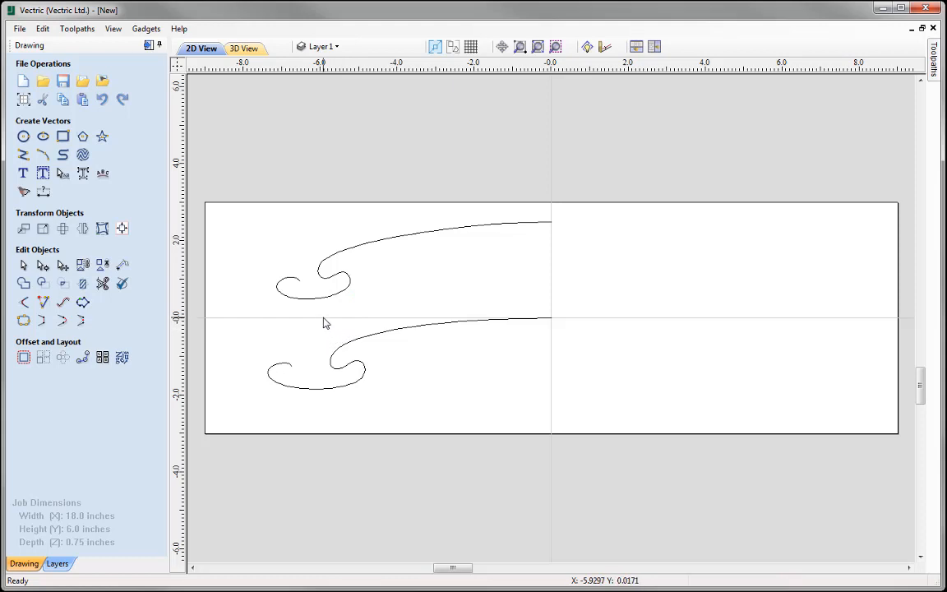
- Cut the upper ribbon curve at the fold's inner turn, its outer turn, and the outermost point of the end curl
left_click(328, 259)
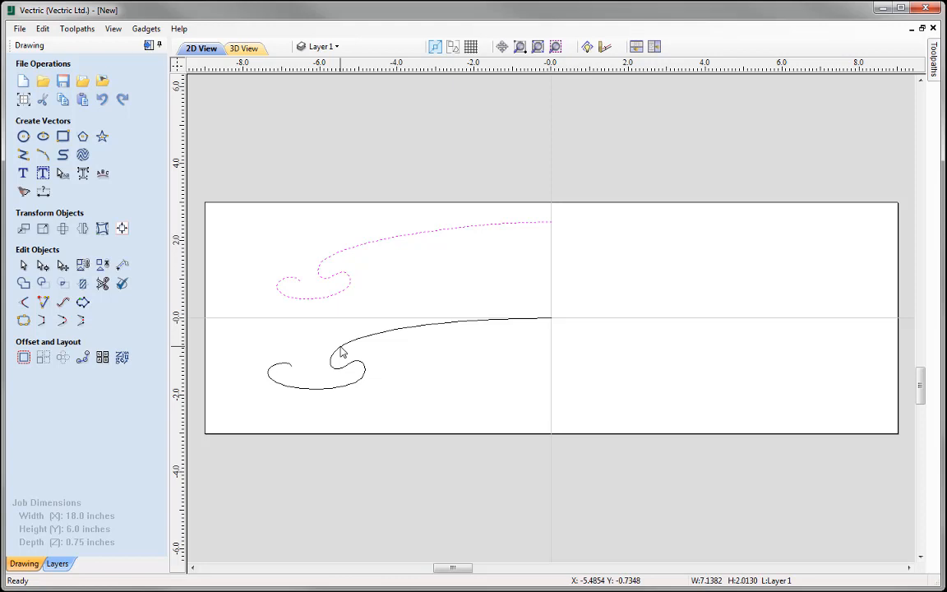
left_click(43, 264)
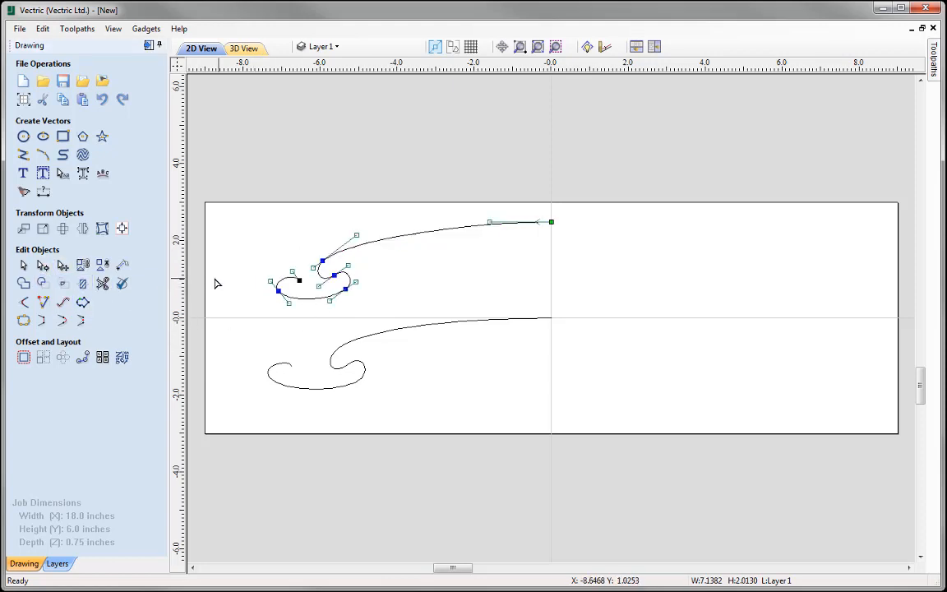
scroll(197, 285, "up", 2)
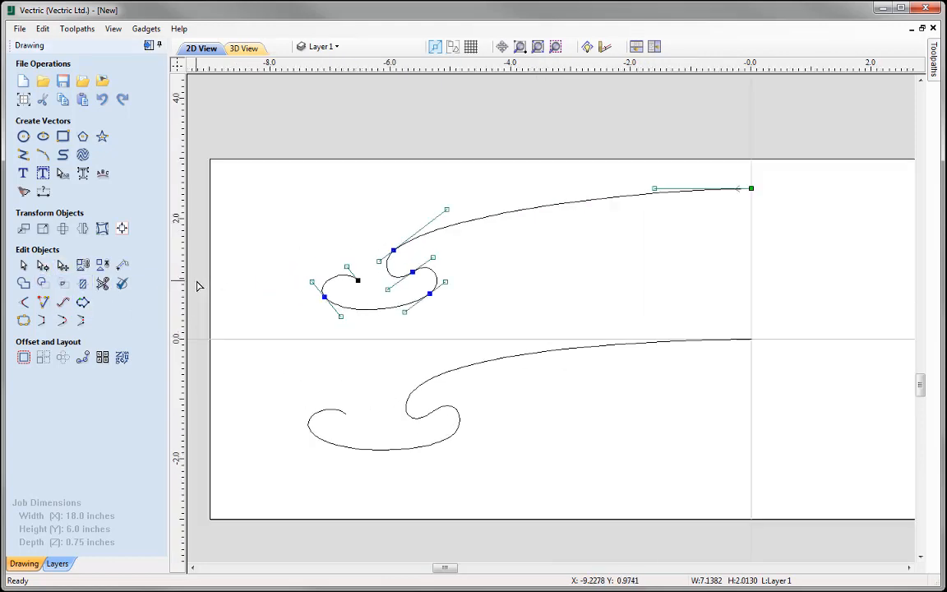
scroll(199, 309, "up", 1)
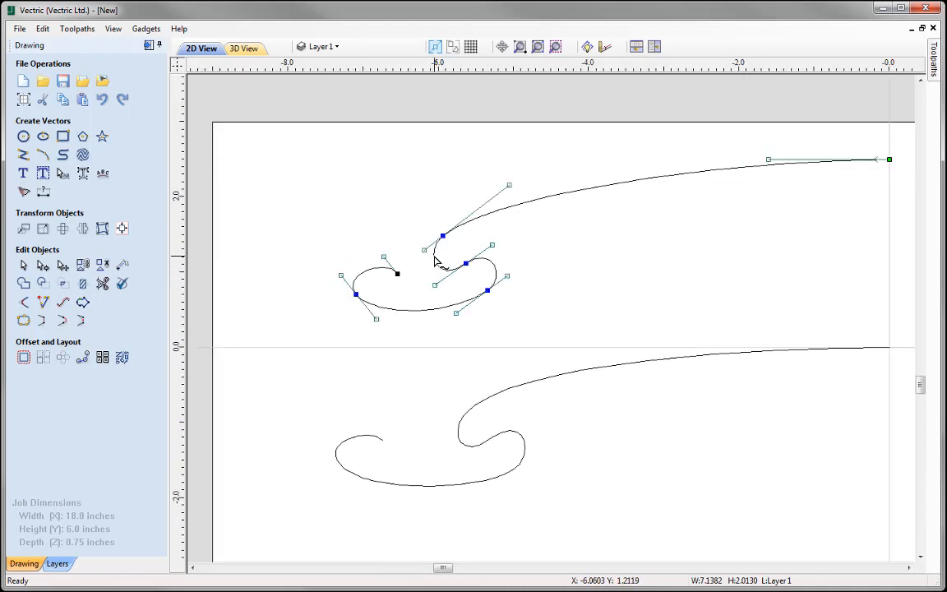
right_click(436, 261)
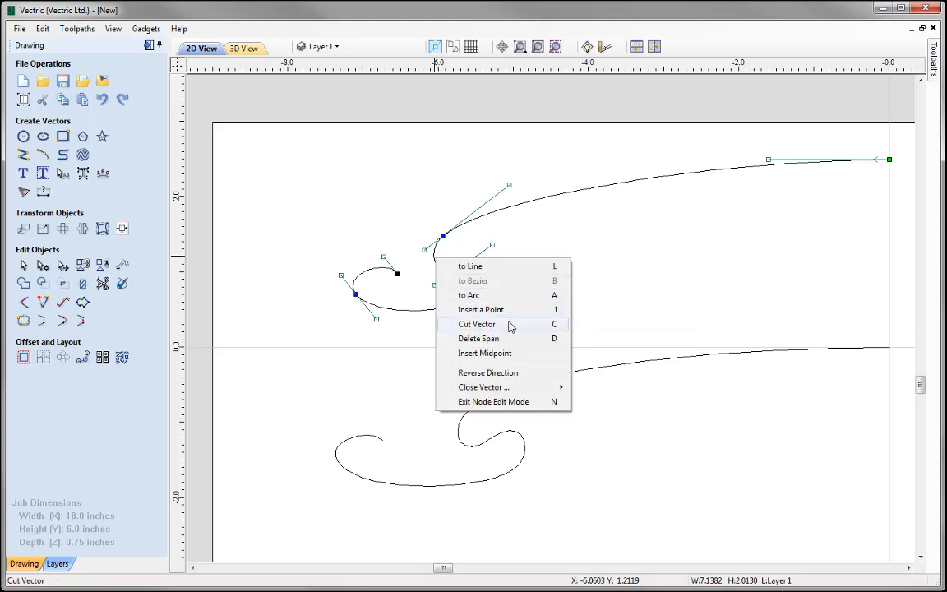
left_click(551, 327)
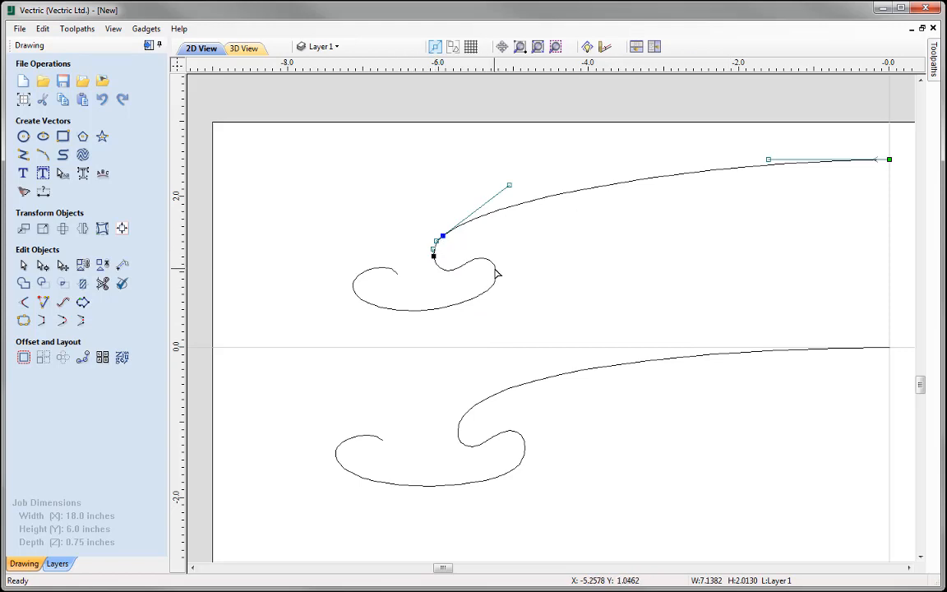
left_click(496, 273)
key("c")
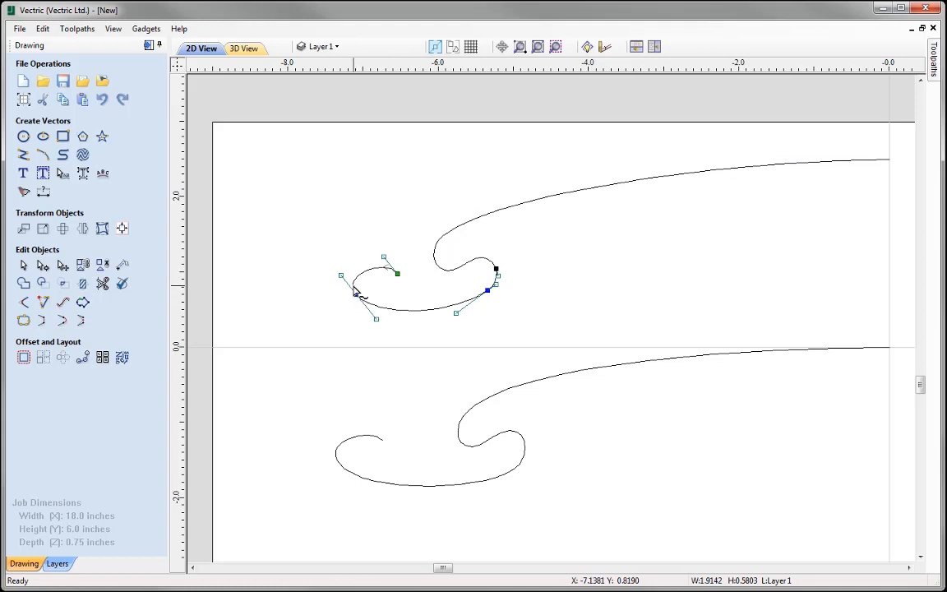
key("c")
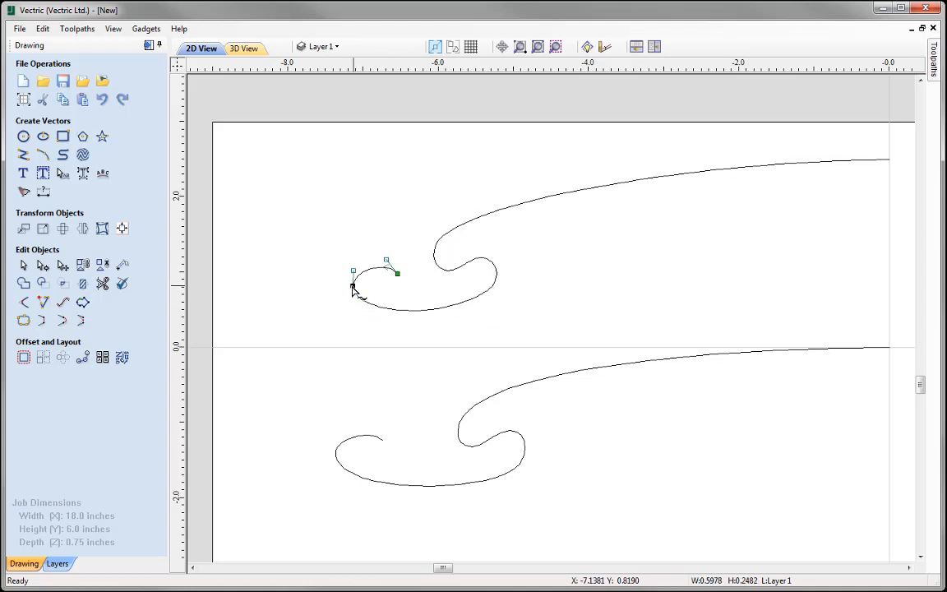
- Cut the lower ribbon curve at the same three turning points as the upper one, and check the separated sections of both curves
left_click(546, 382)
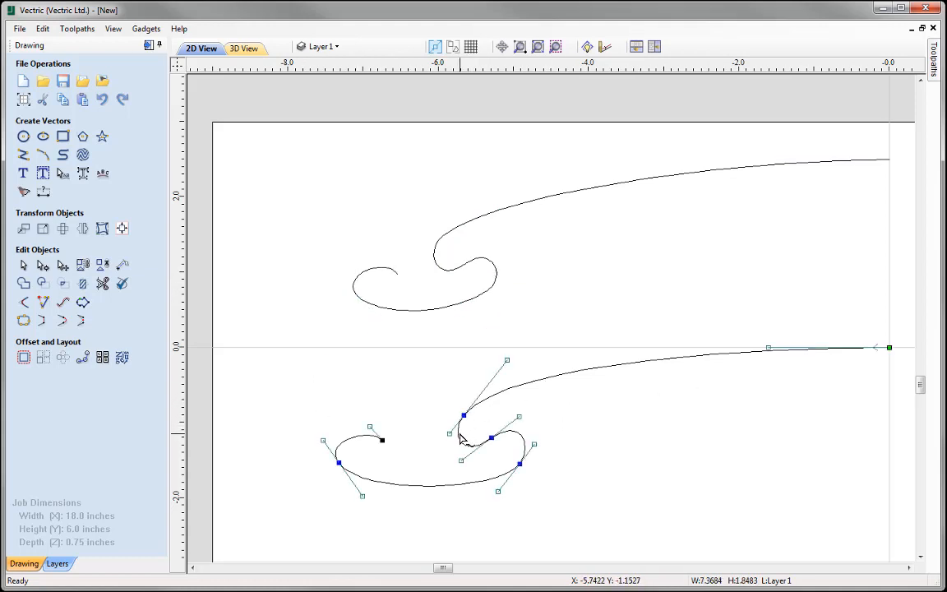
key("c")
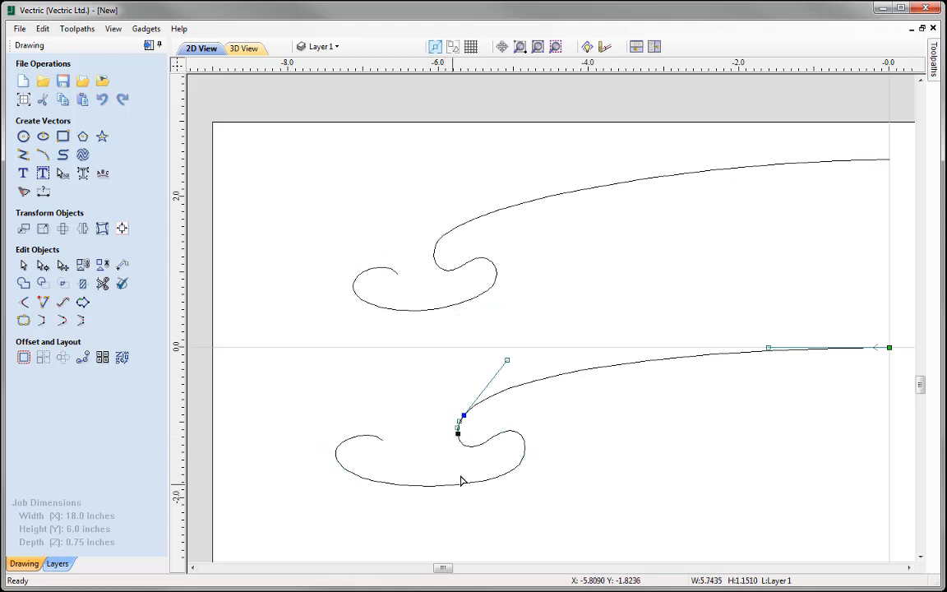
left_click(527, 447)
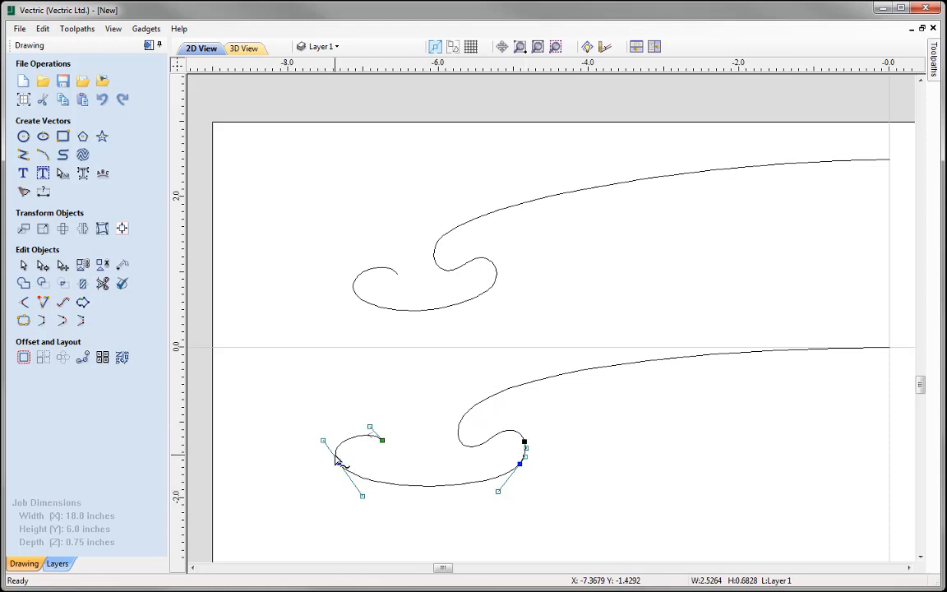
key("c")
left_click(374, 481)
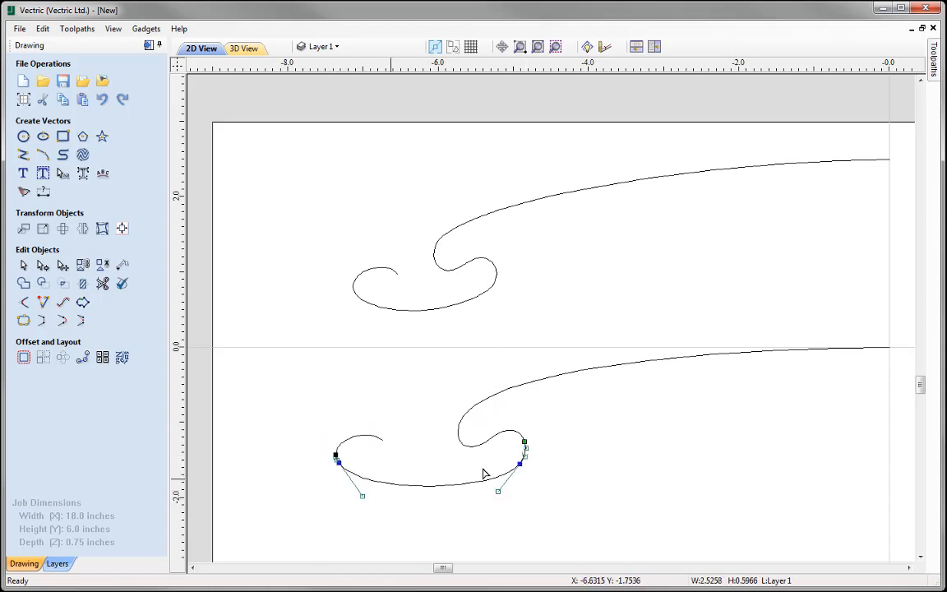
left_click(496, 434)
left_click(474, 409)
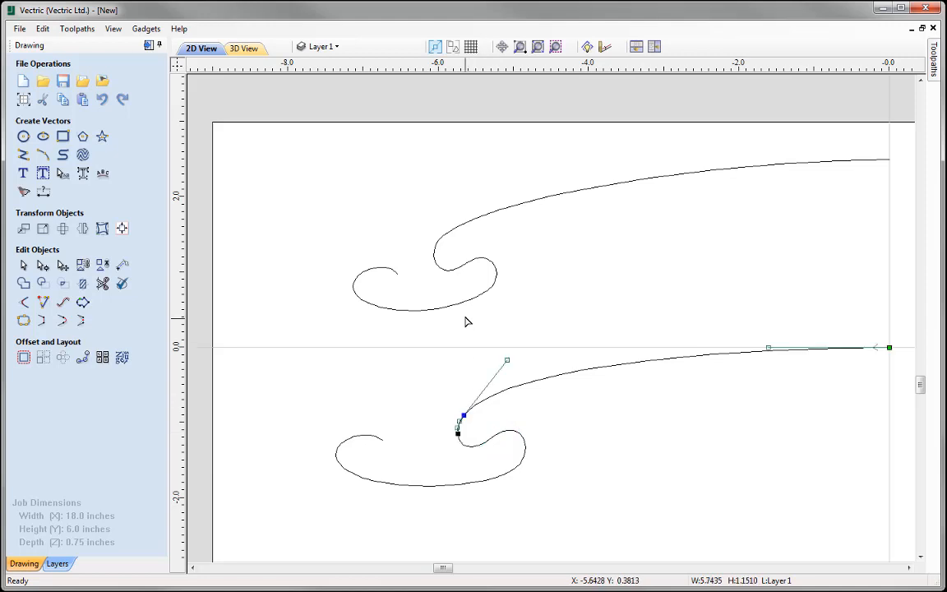
left_click(468, 305)
left_click(448, 269)
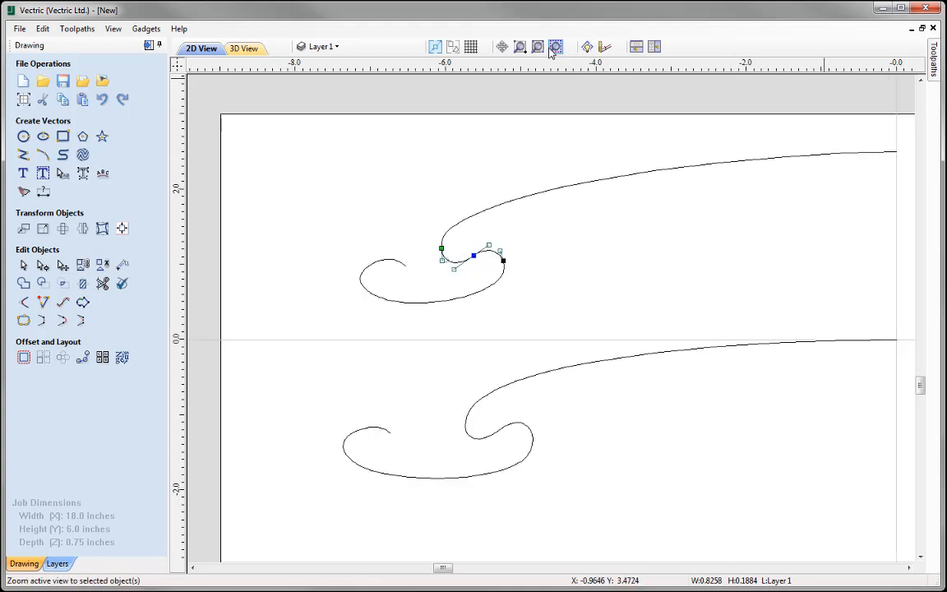
- Leave node editing and join the long upper and lower curve sections with straight lines into a closed main banner panel
left_click(538, 46)
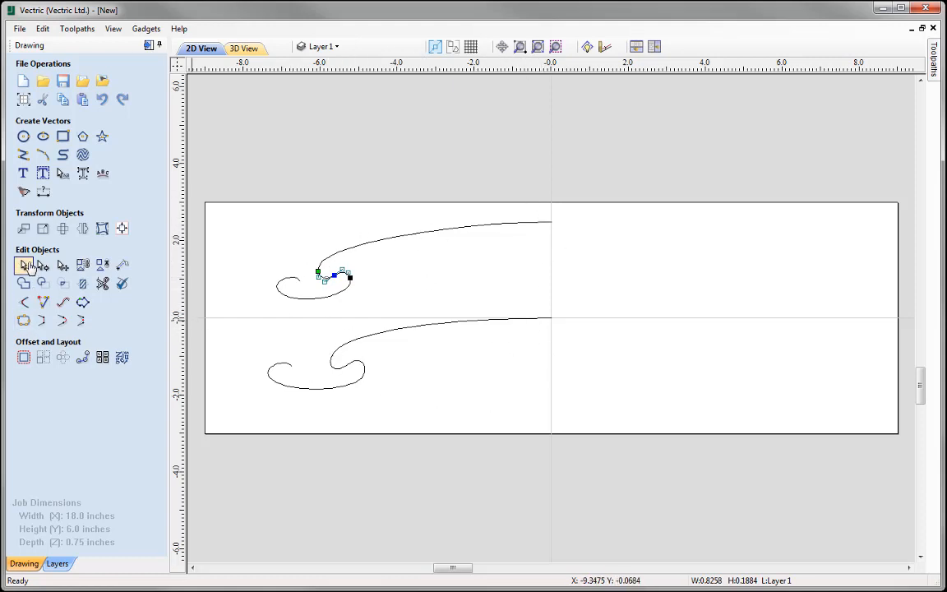
left_click(23, 302)
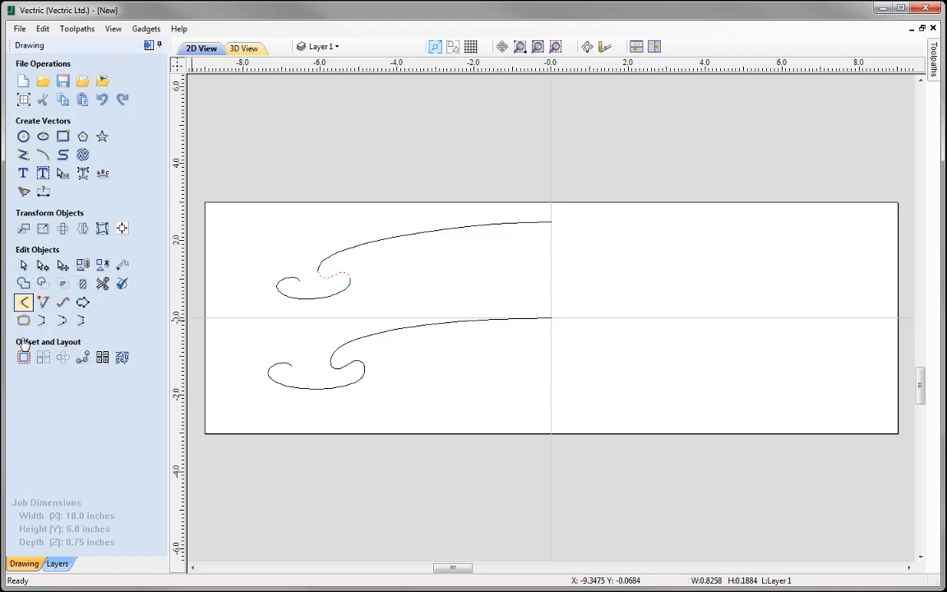
left_click(382, 242)
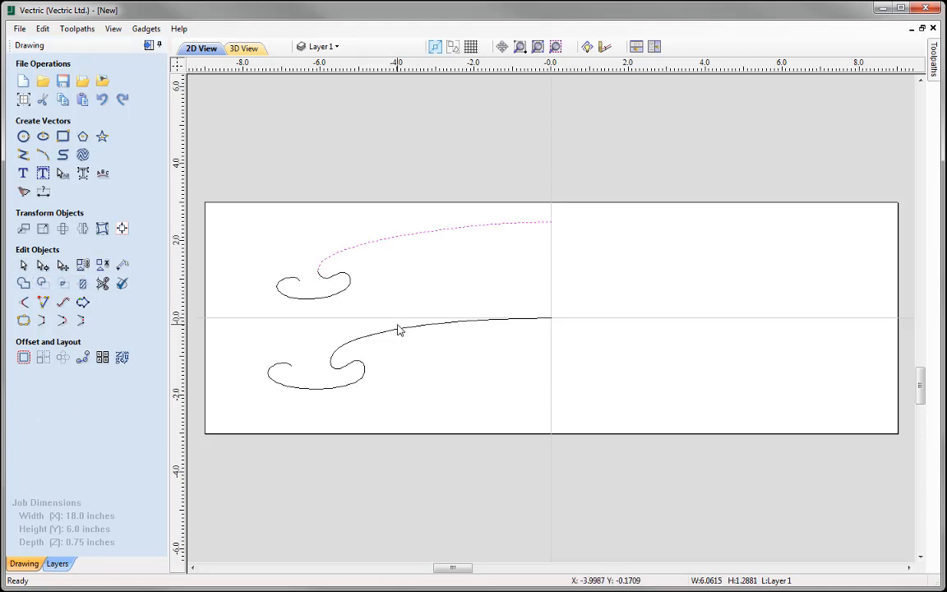
left_click(402, 328, "shift")
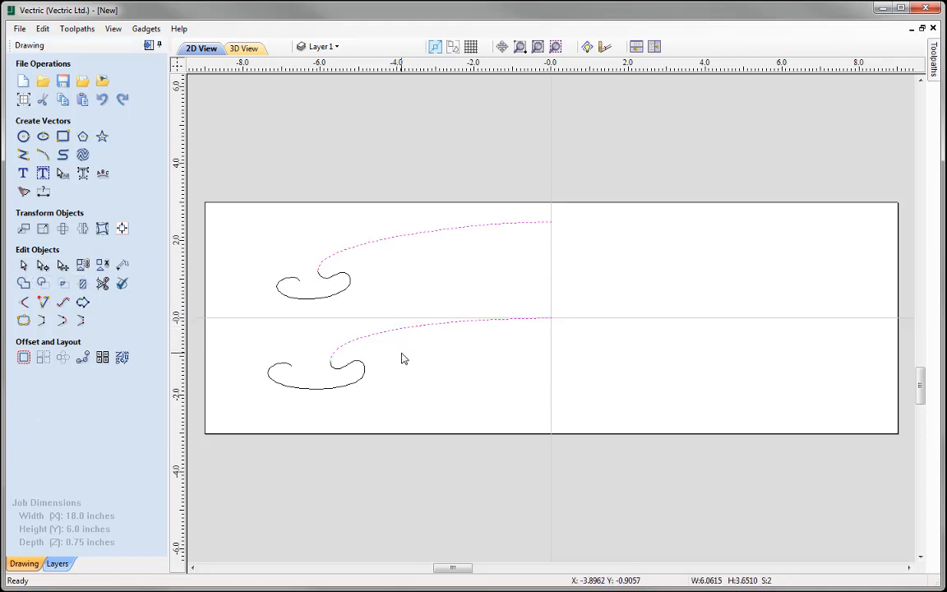
left_click(43, 322)
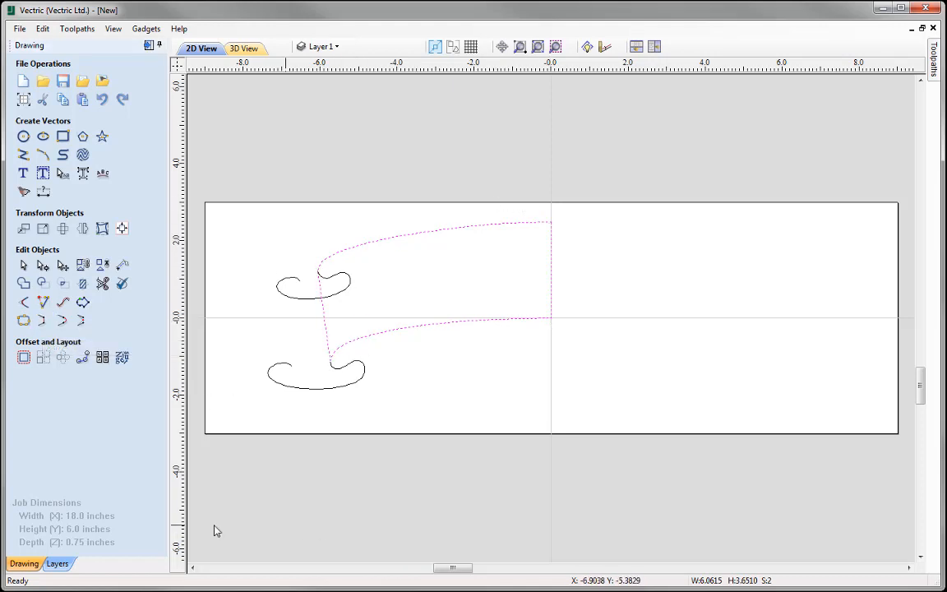
- Try to join the upper and lower short S-shaped fold sections into a closed shape with straight lines
left_click(333, 283)
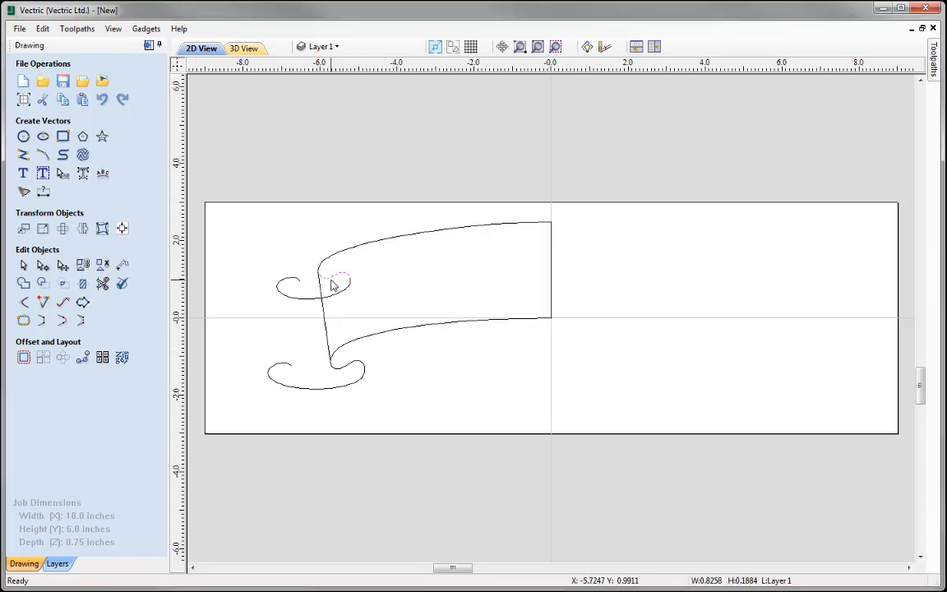
left_click(347, 371, "shift")
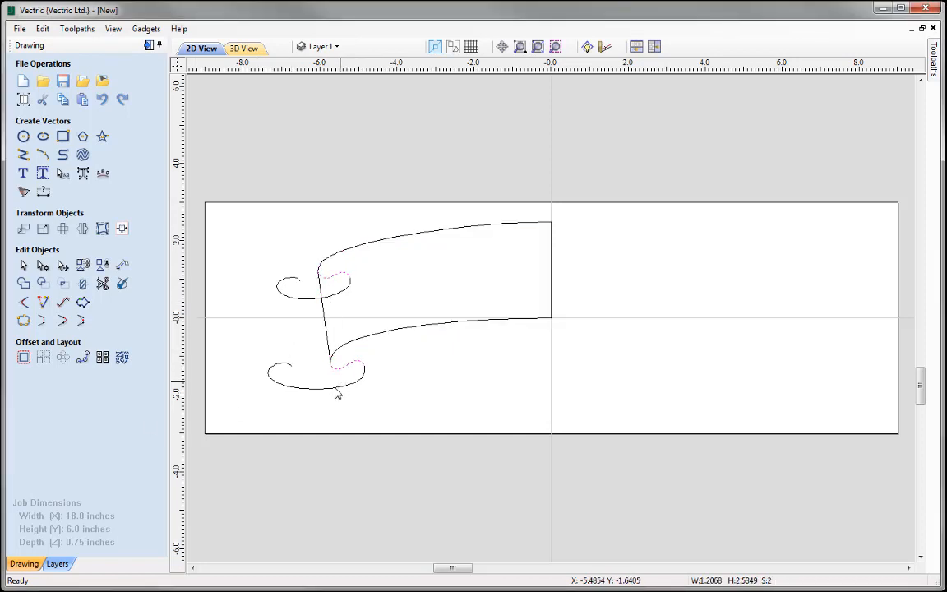
left_click(44, 323)
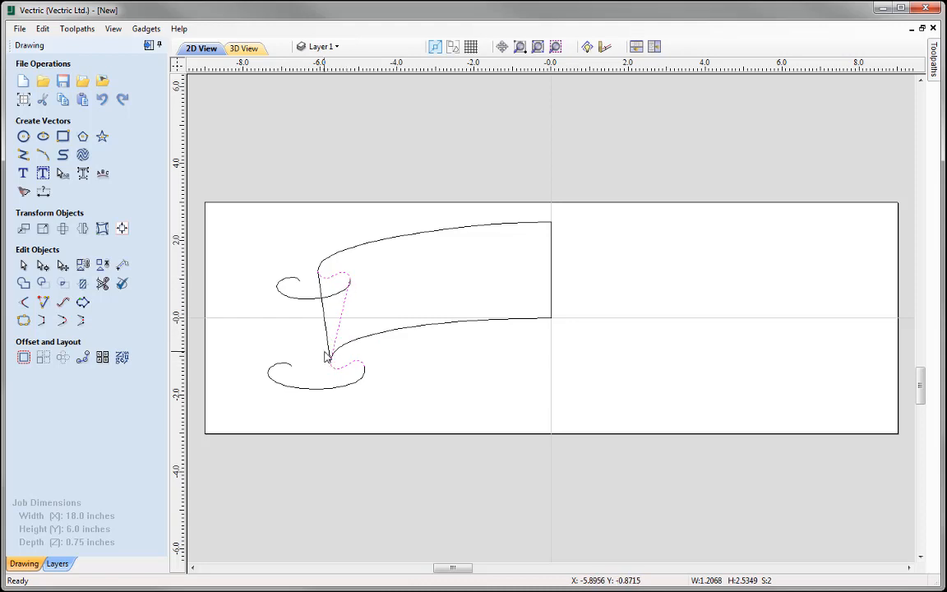
left_click(102, 102)
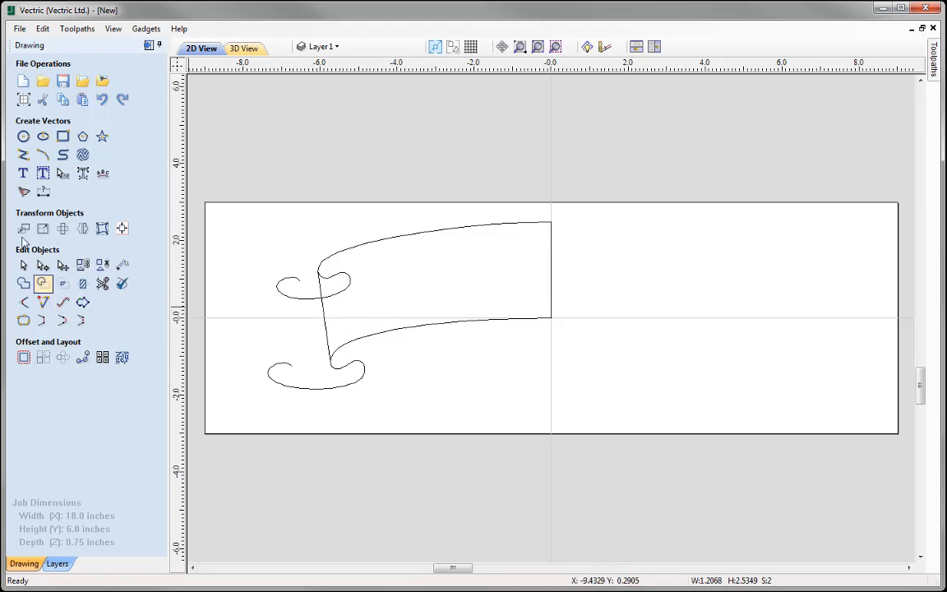
- Draw a straight line about 2.33 inches long between the outer ends of the upper and lower short S-shaped fold sections
left_click(23, 155)
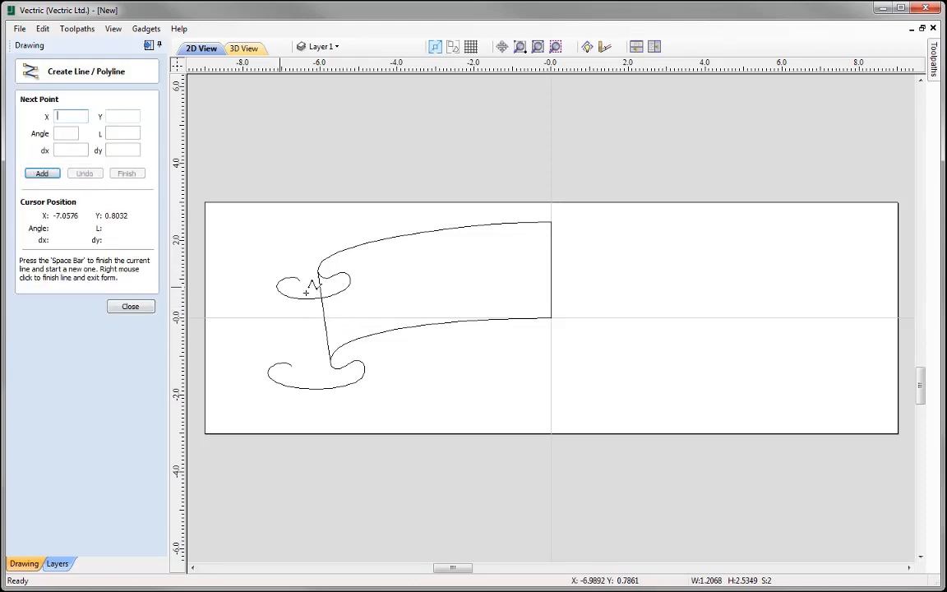
left_click(349, 279)
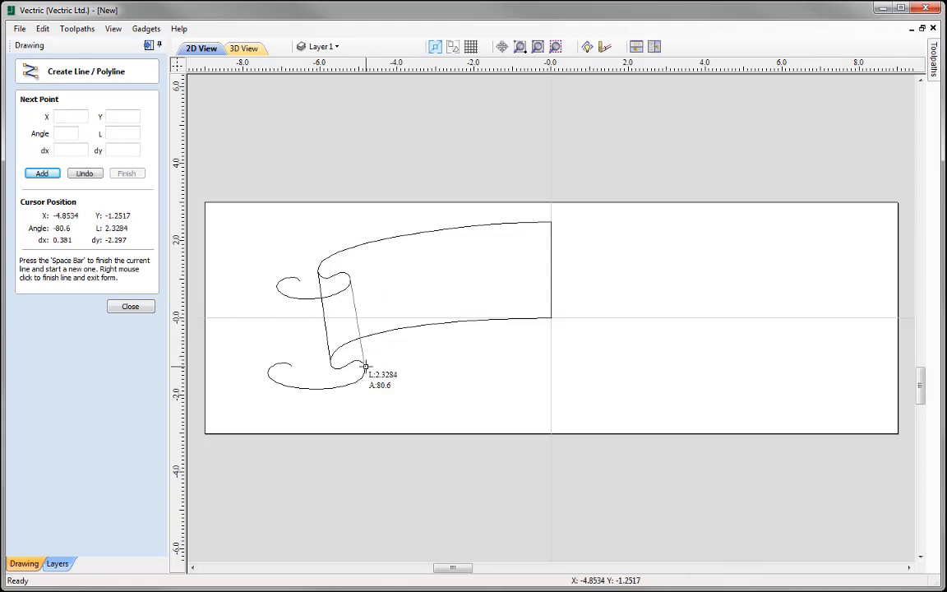
left_click(362, 364)
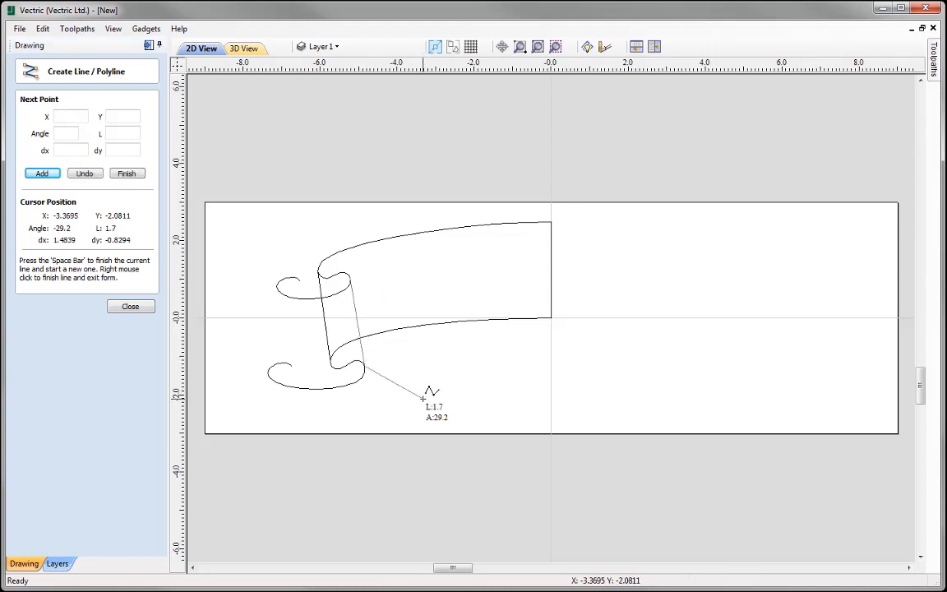
right_click(422, 397)
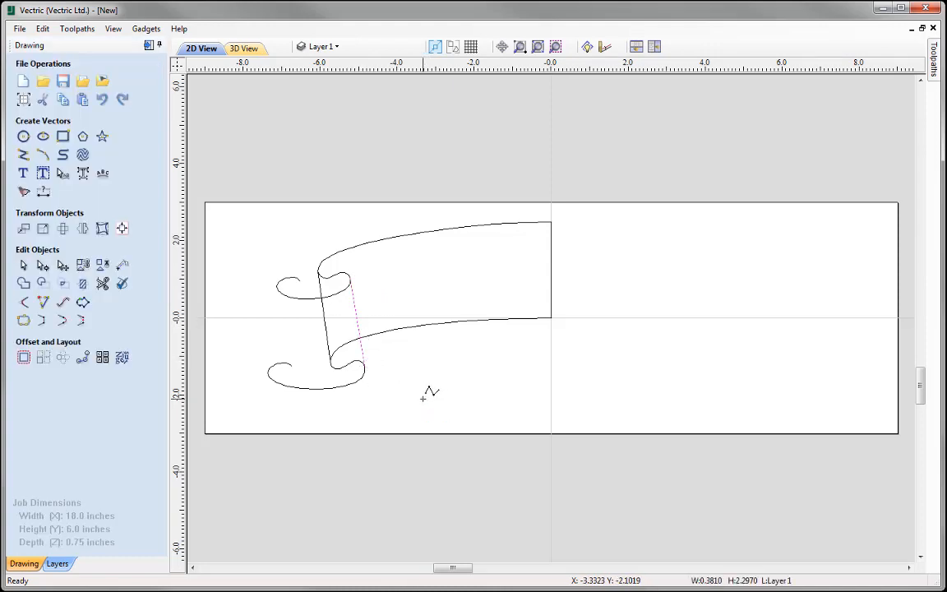
- Join the straight line with the upper and lower short S-shaped sections into one closed fold shape
left_click(343, 284, "shift")
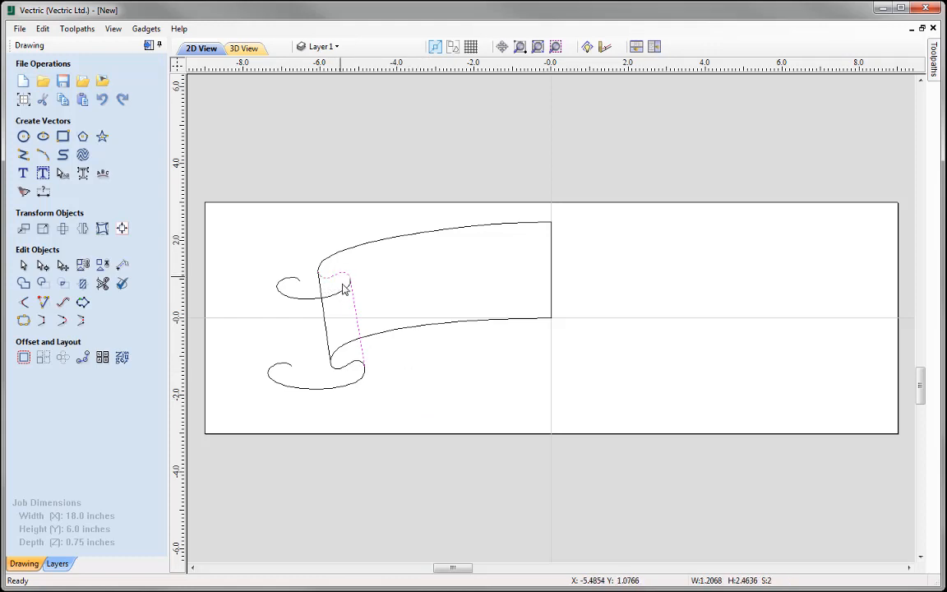
left_click(342, 370, "shift")
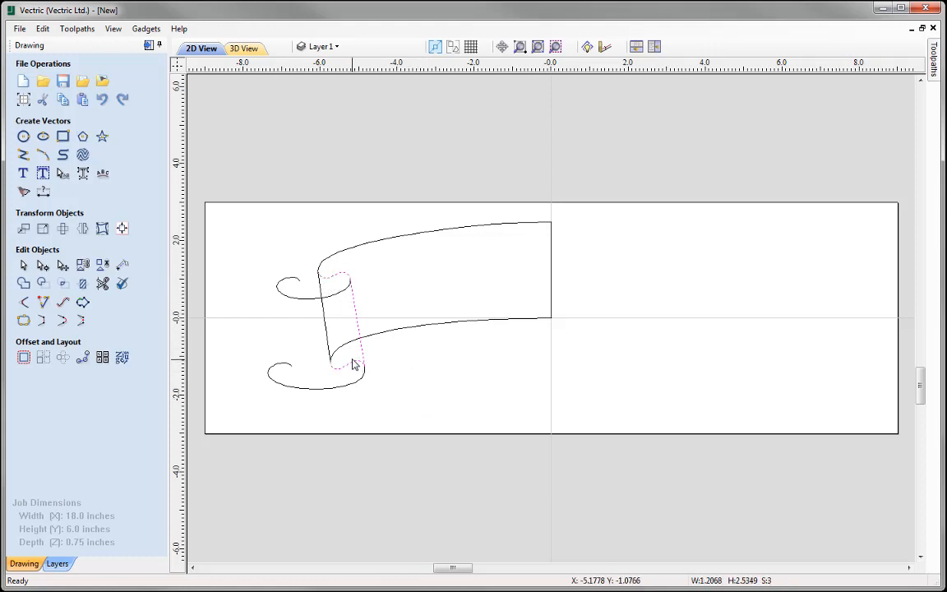
left_click(24, 322)
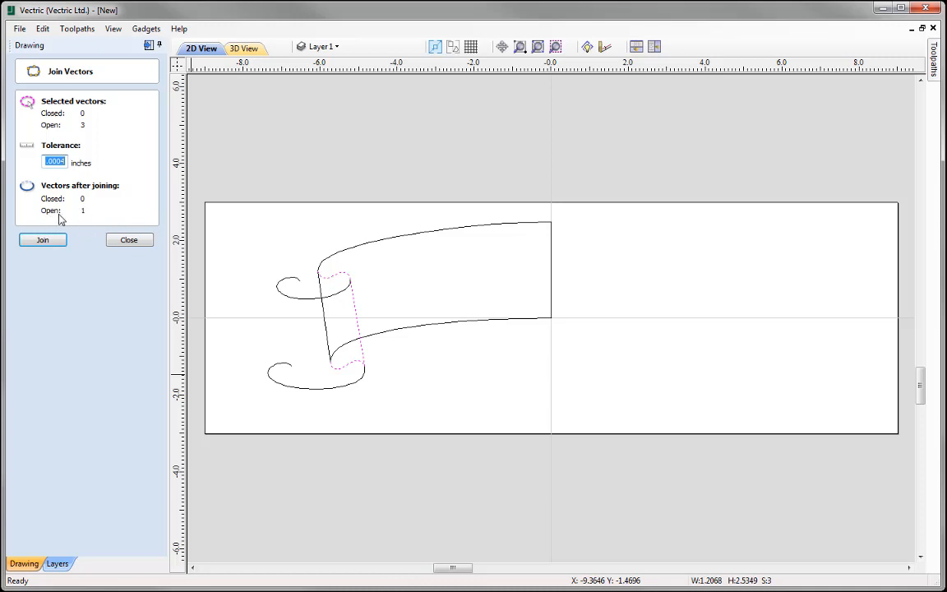
left_click(43, 240)
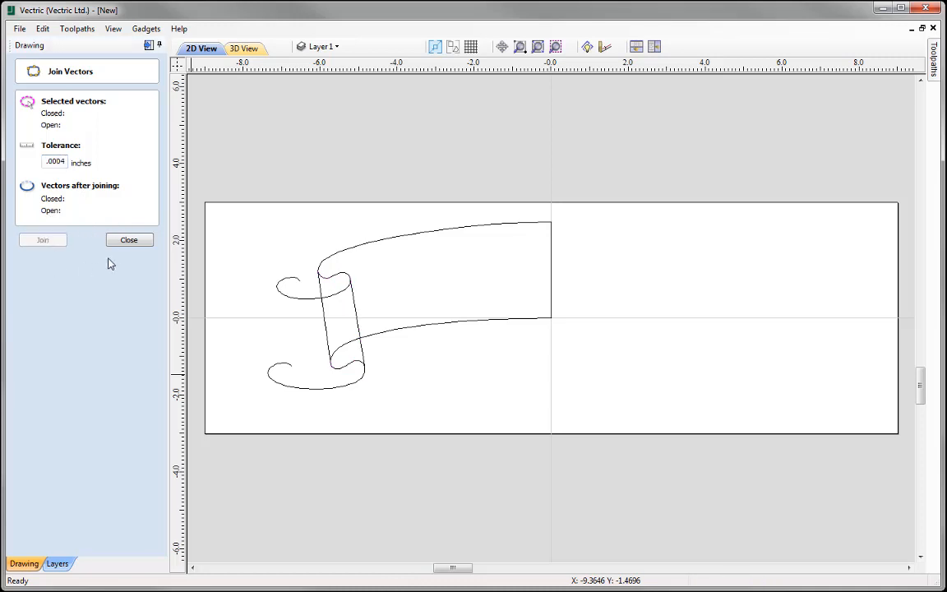
left_click(122, 242)
left_click(331, 276)
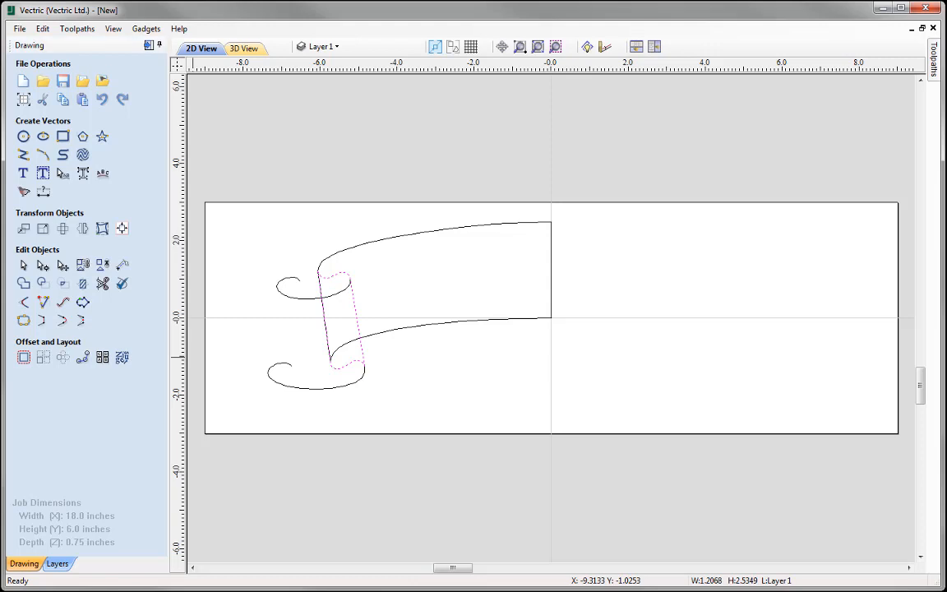
- Join the large upper and lower bowed curve sections with straight lines into a closed back panel of the ribbon
left_click(311, 305)
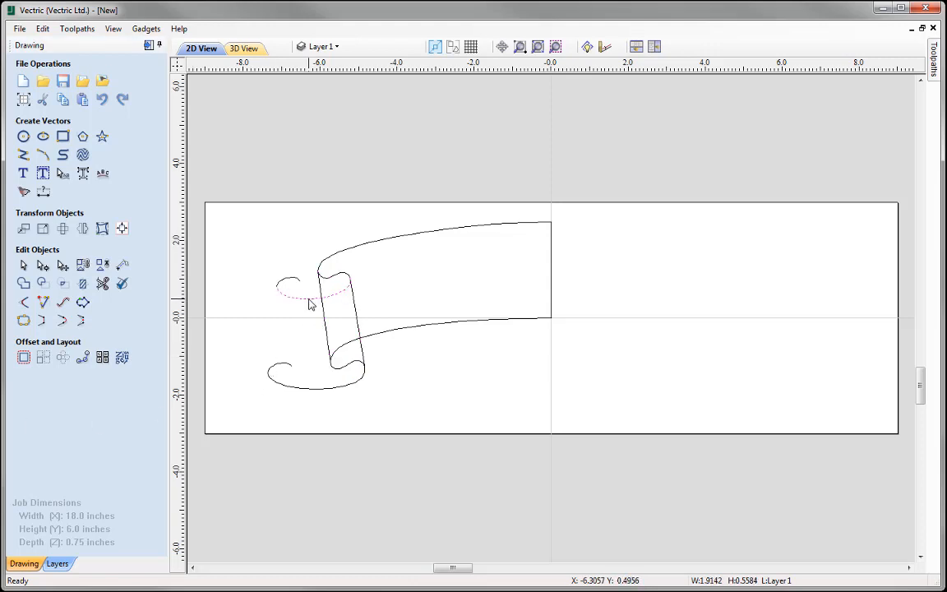
left_click(297, 388, "shift")
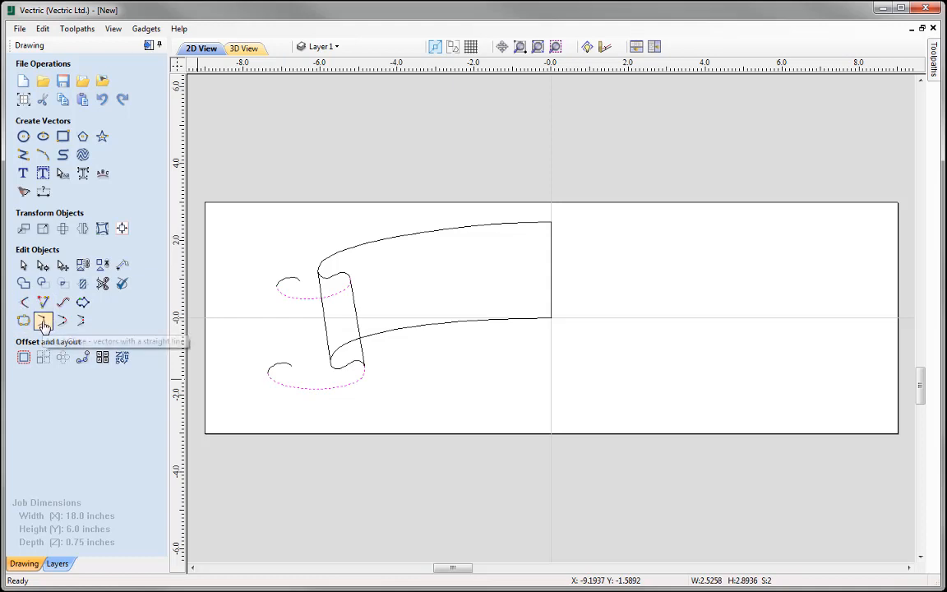
left_click(44, 322)
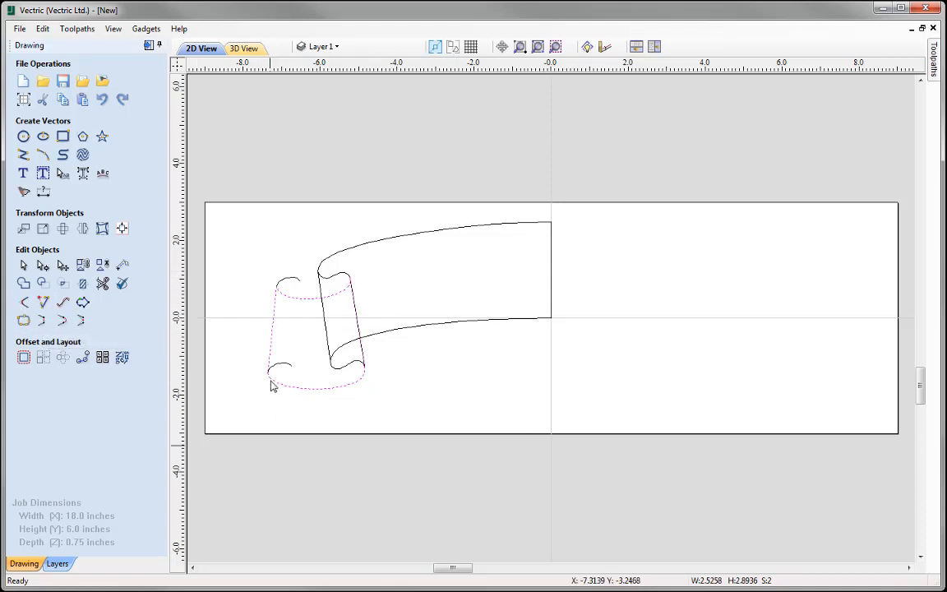
- Try to join the upper and lower short end curls with straight lines, and undo the crossed result
left_click(289, 281)
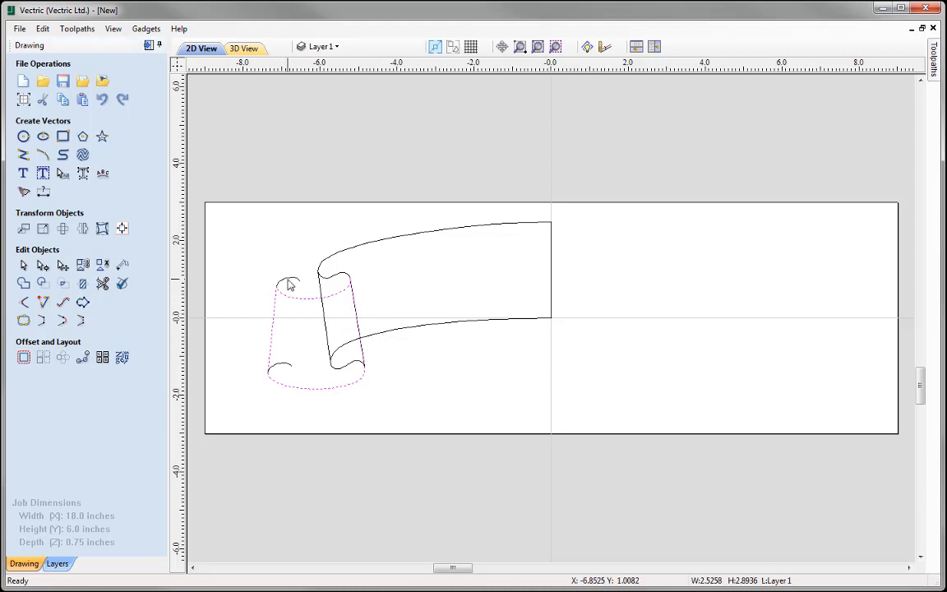
left_click(282, 367, "shift")
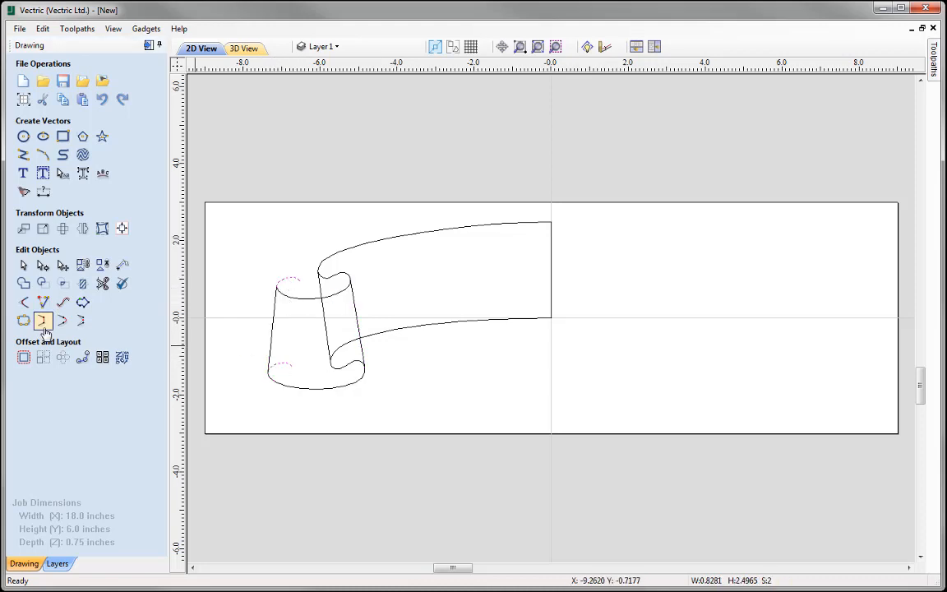
left_click(41, 320)
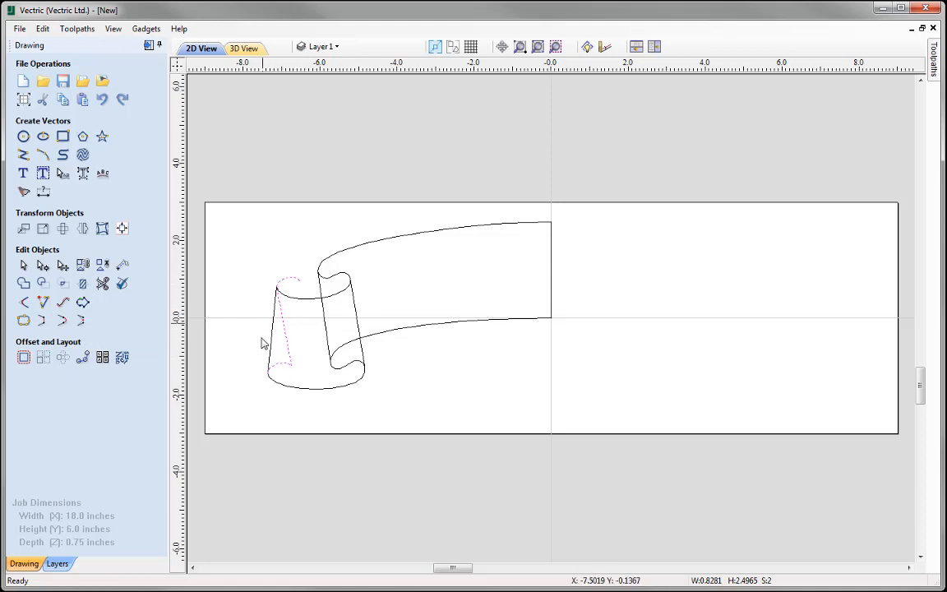
left_click(102, 99)
- Draw a straight line about 2.23 inches long between the inner ends of the upper and lower end curls
left_click(24, 154)
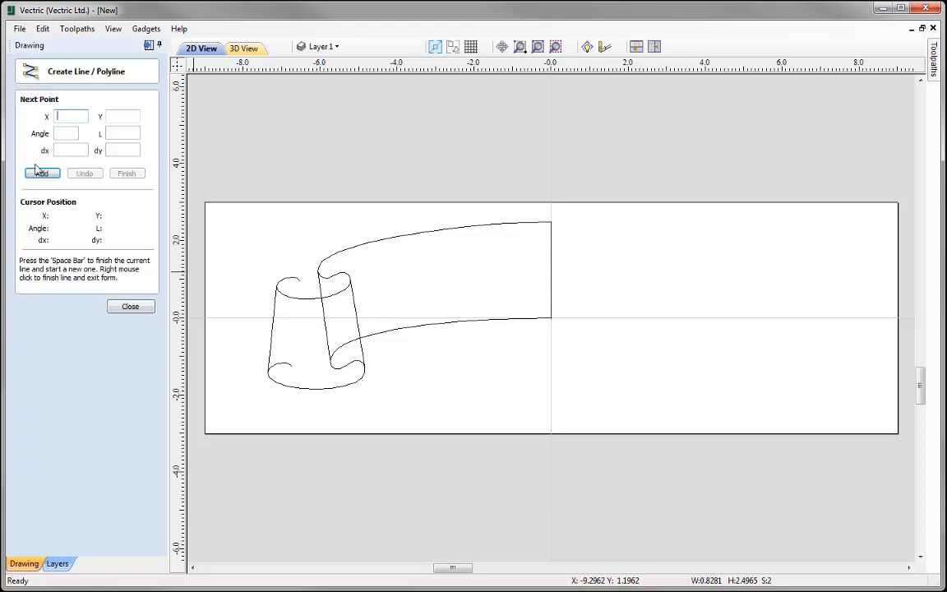
left_click(298, 297)
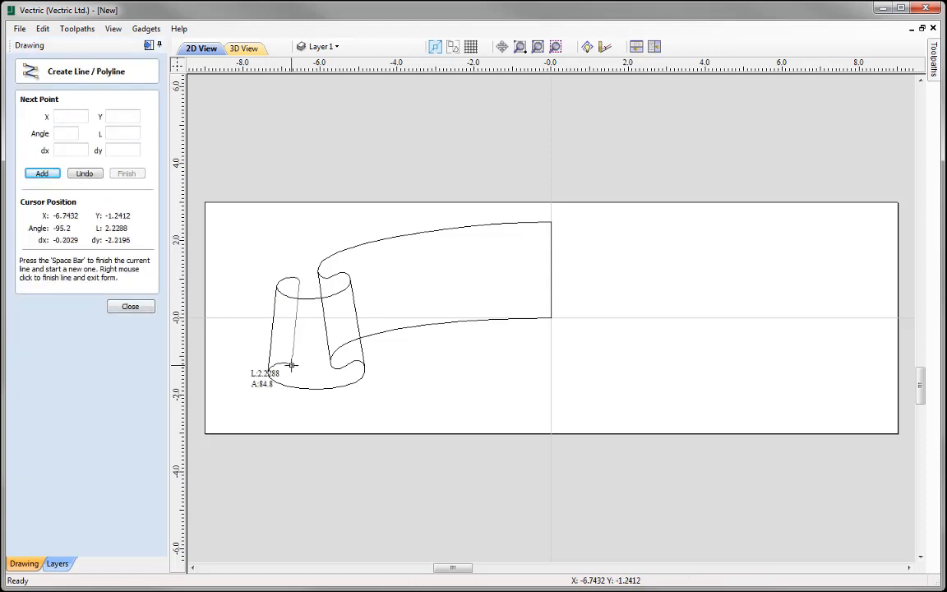
left_click(292, 365)
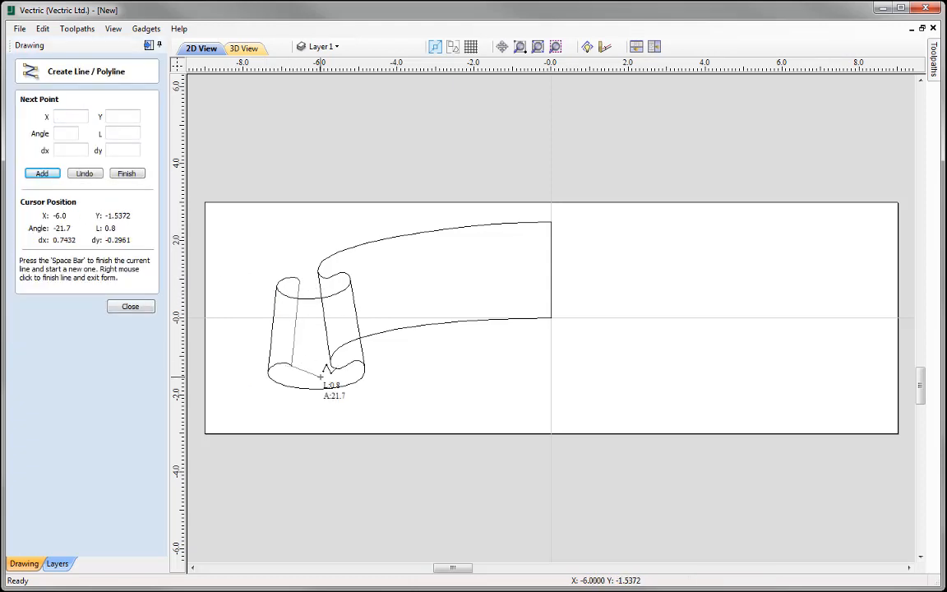
right_click(320, 375)
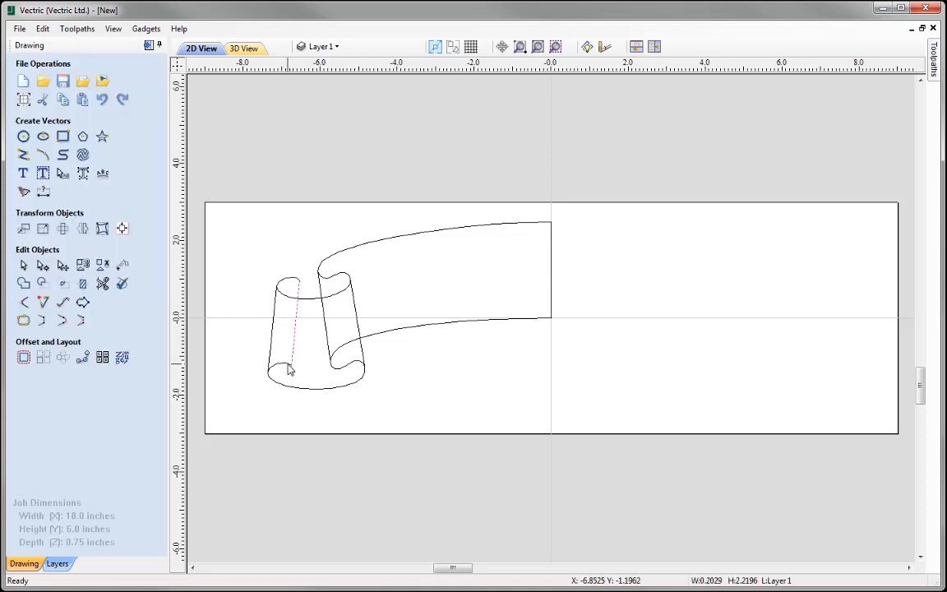
- Join the new straight line with the upper and lower end curls into one closed ribbon-end shape
left_click(285, 367, "shift")
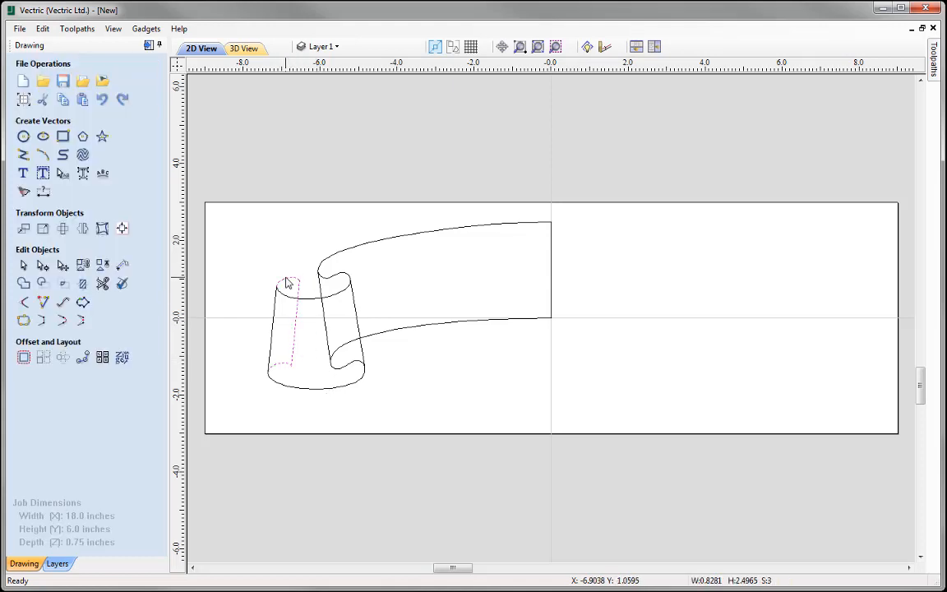
left_click(20, 320)
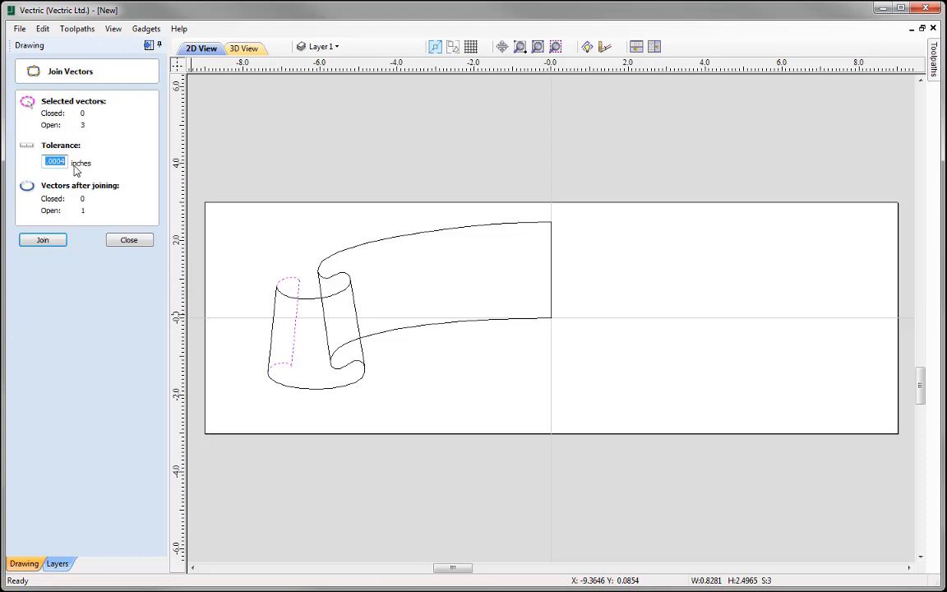
left_click(45, 241)
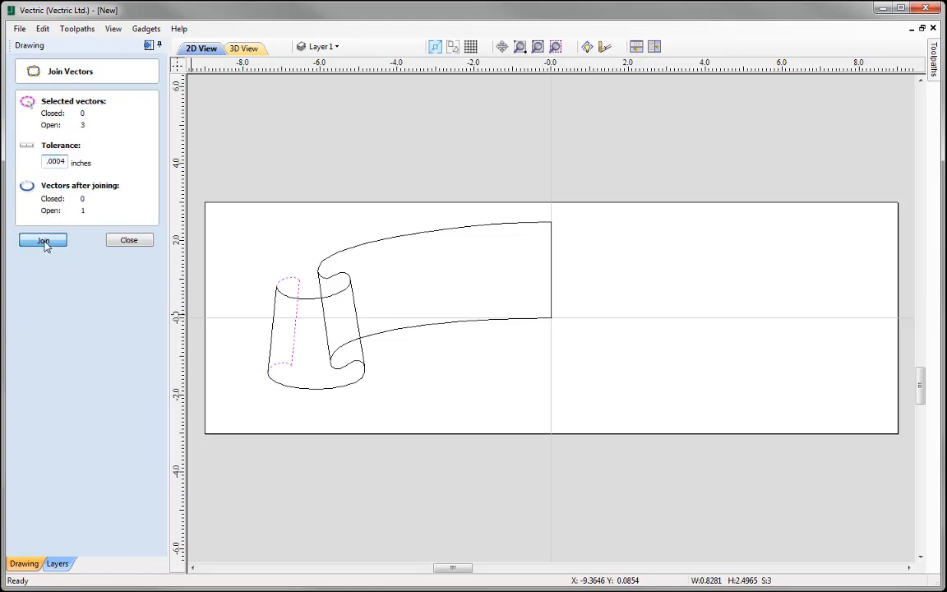
left_click(129, 240)
left_click(288, 312)
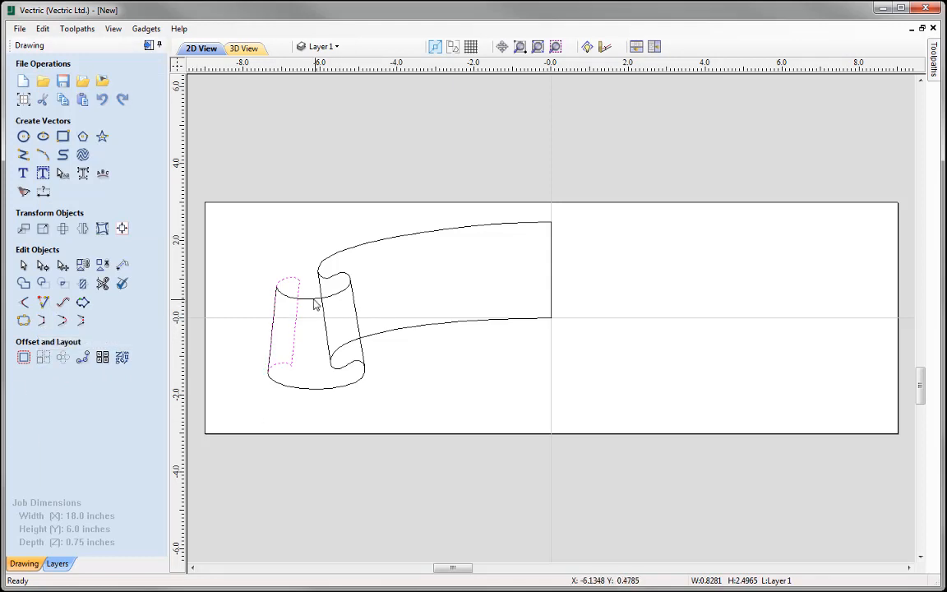
- Select the main banner panel and the back panel in turn to check the separate closed shapes
left_click(343, 280)
left_click(343, 280)
left_click(344, 256)
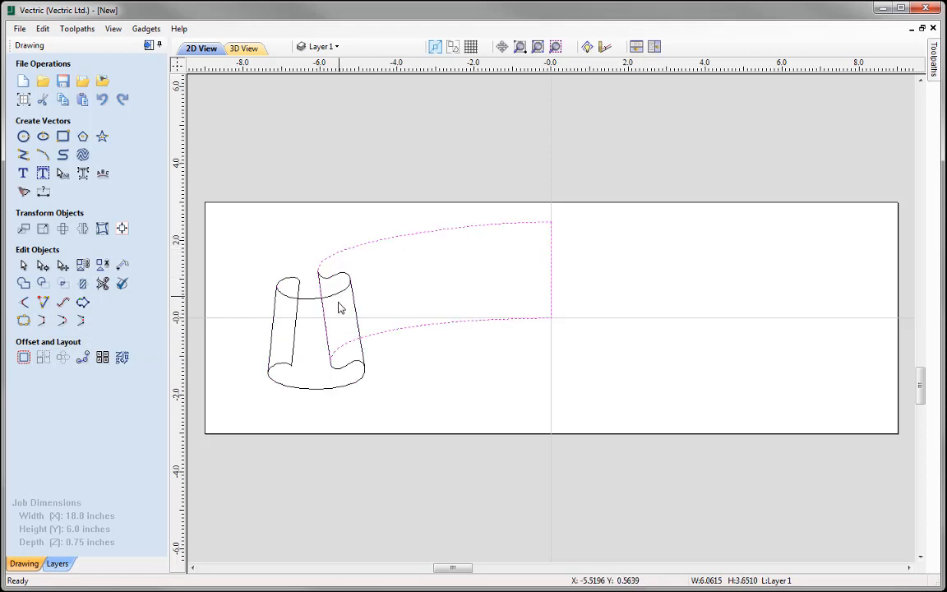
left_click(305, 261)
left_click(282, 307)
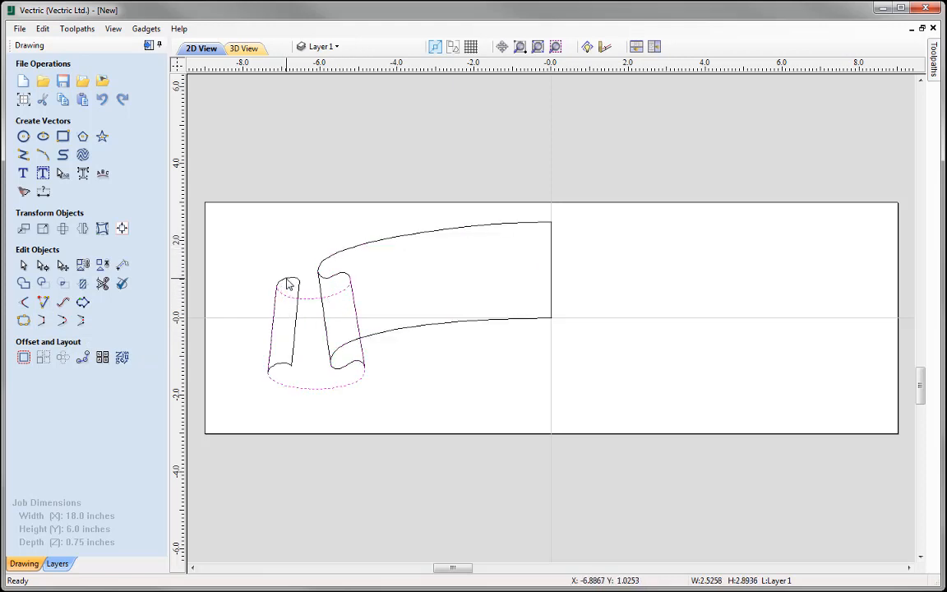
- Edit the nodes of the ribbon-end shape, adding a point midway along its inner straight edge and moving it inward as a notch
left_click(283, 286)
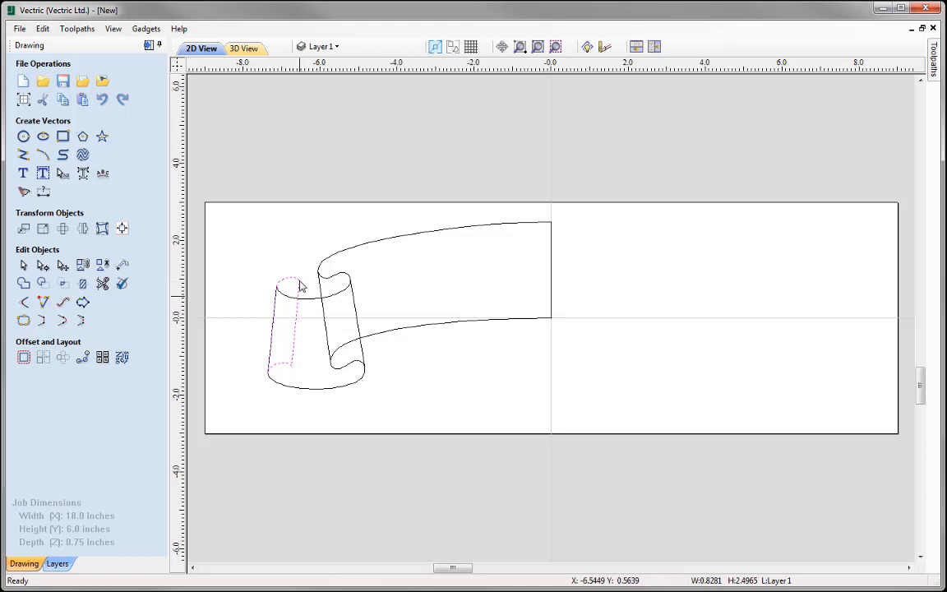
left_click(42, 265)
scroll(214, 366, "up", 2)
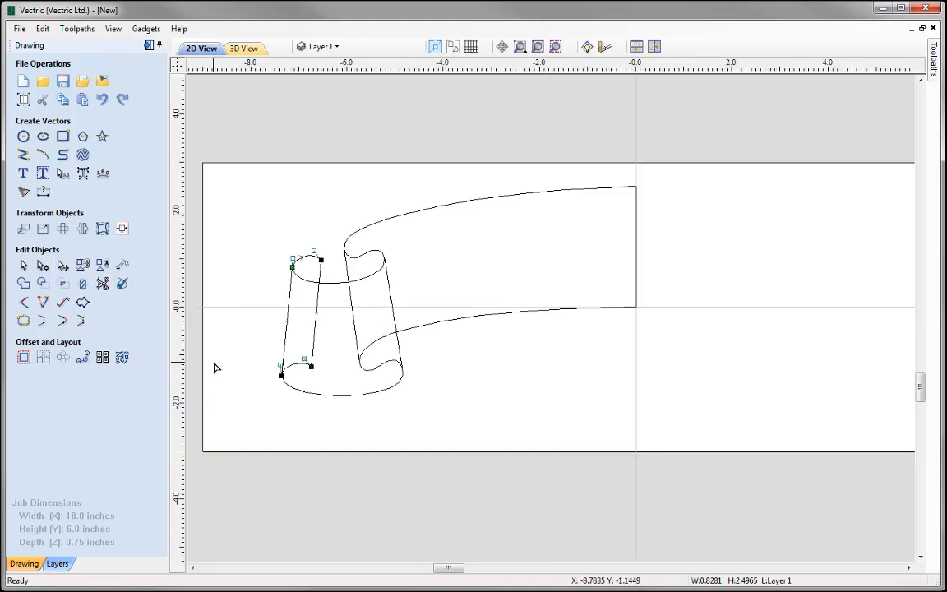
scroll(214, 368, "up", 1)
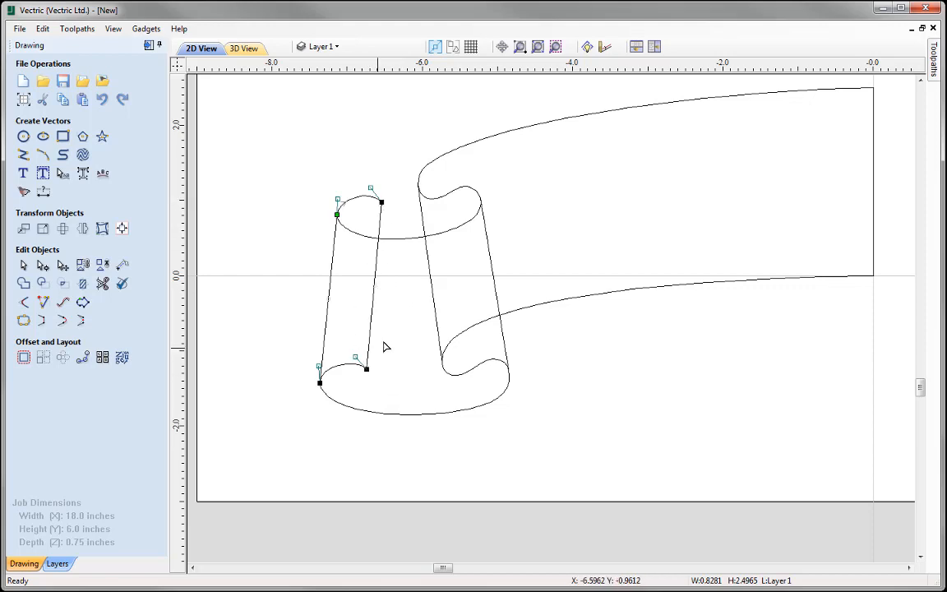
double_click(373, 285)
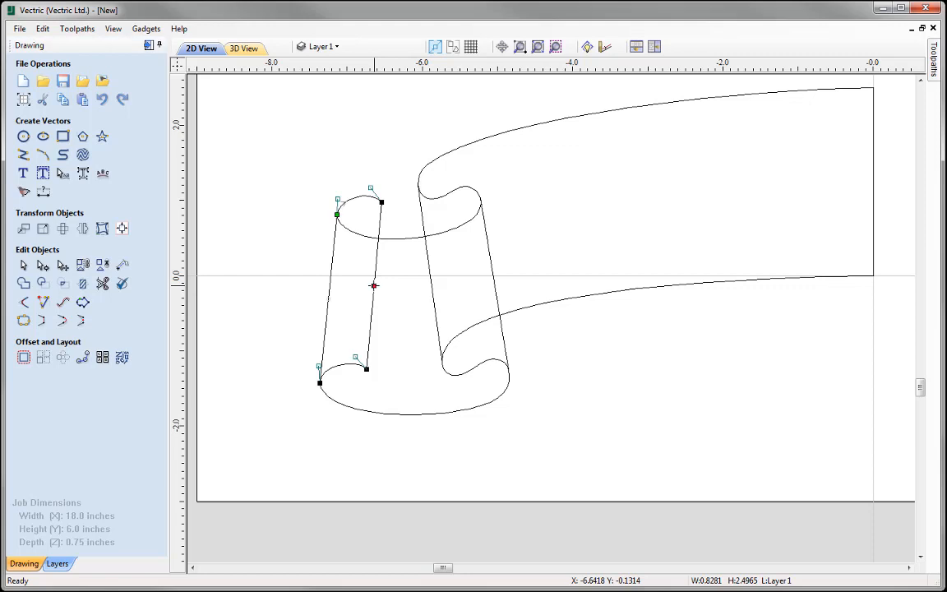
left_click_drag(374, 285, 360, 284)
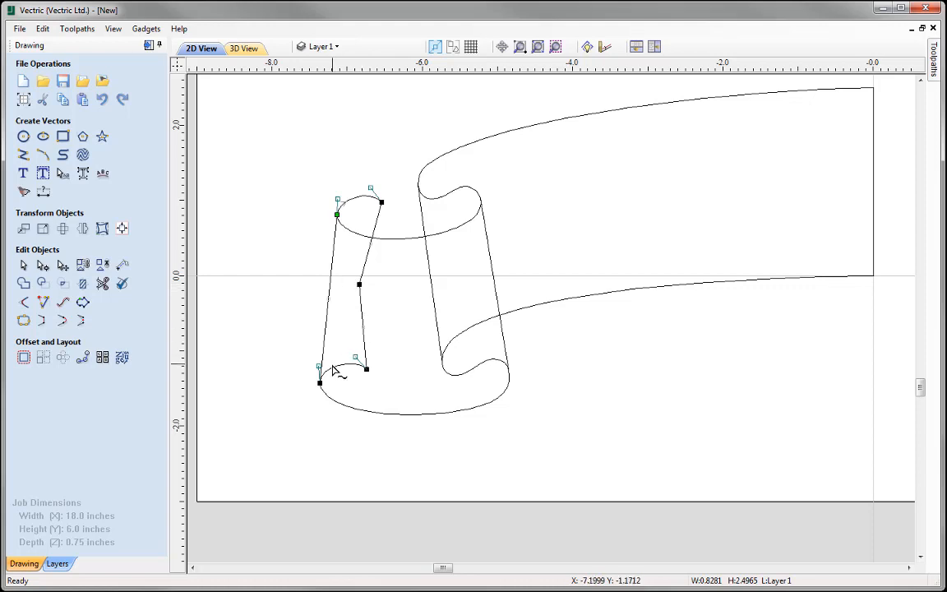
- Convert the two straight spans above and below the notch point into Bezier curves
right_click(367, 263)
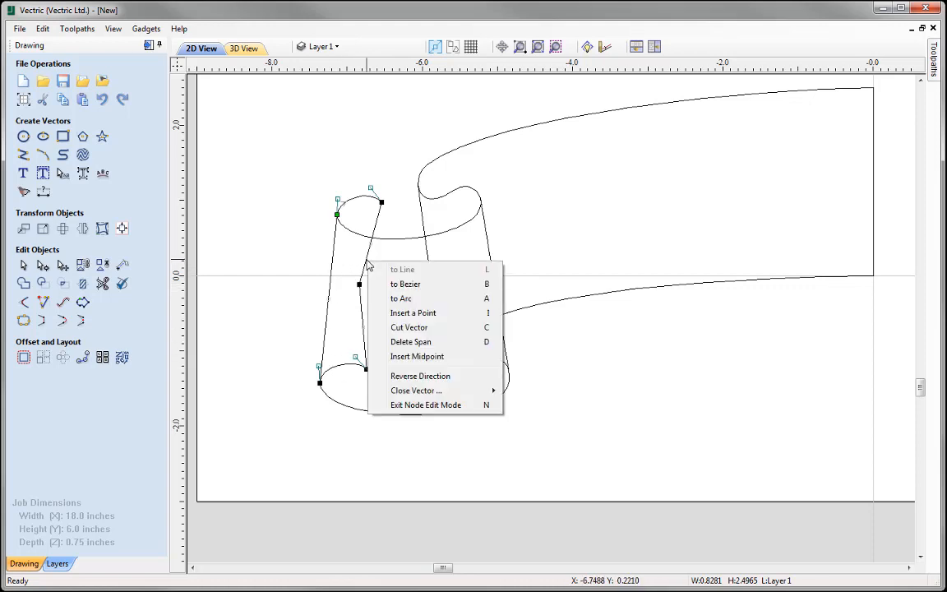
left_click(415, 291)
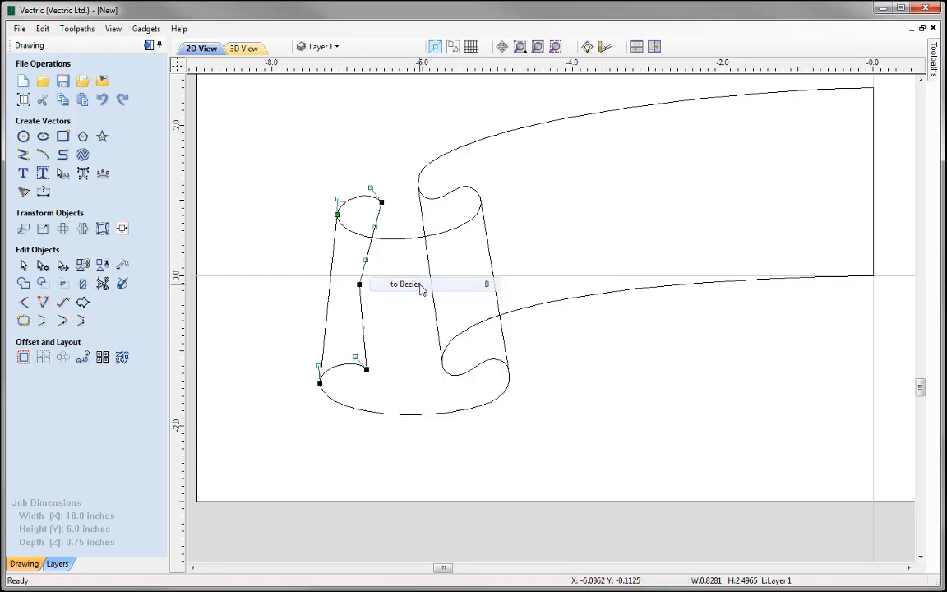
right_click(362, 315)
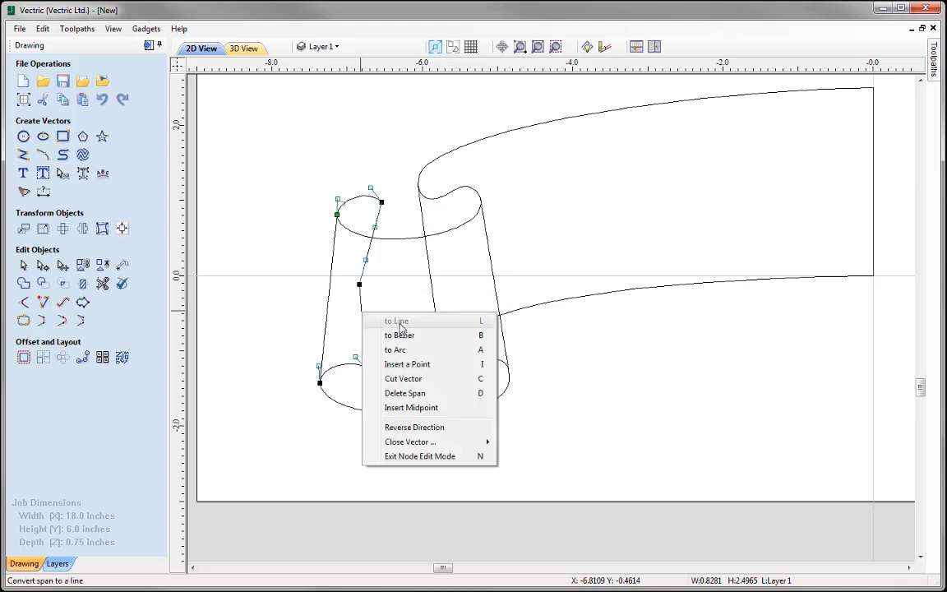
left_click(402, 335)
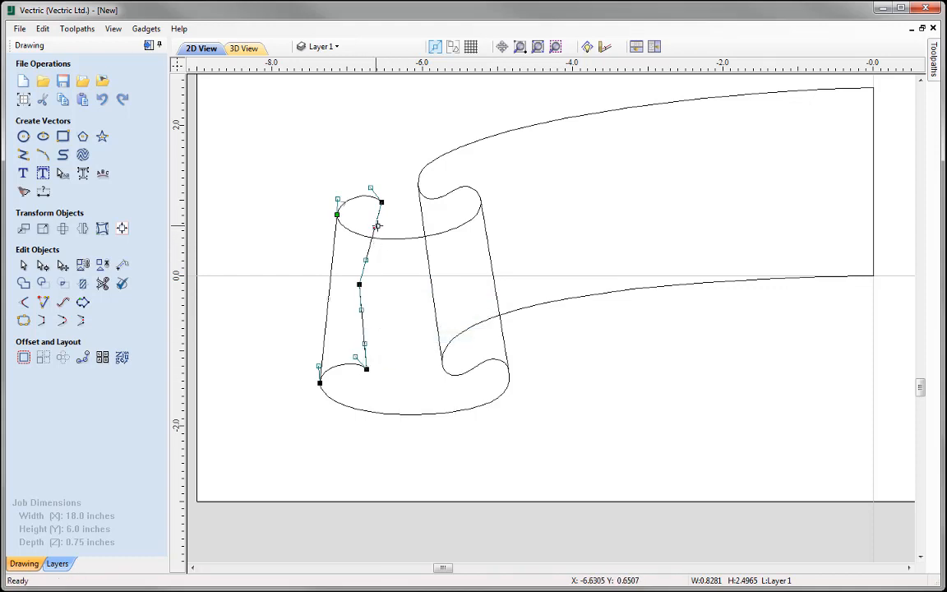
- Bend both Bezier spans outward around the notch point to form a curved ribbon end, and finish node editing
left_click_drag(377, 226, 372, 265)
left_click_drag(361, 310, 368, 307)
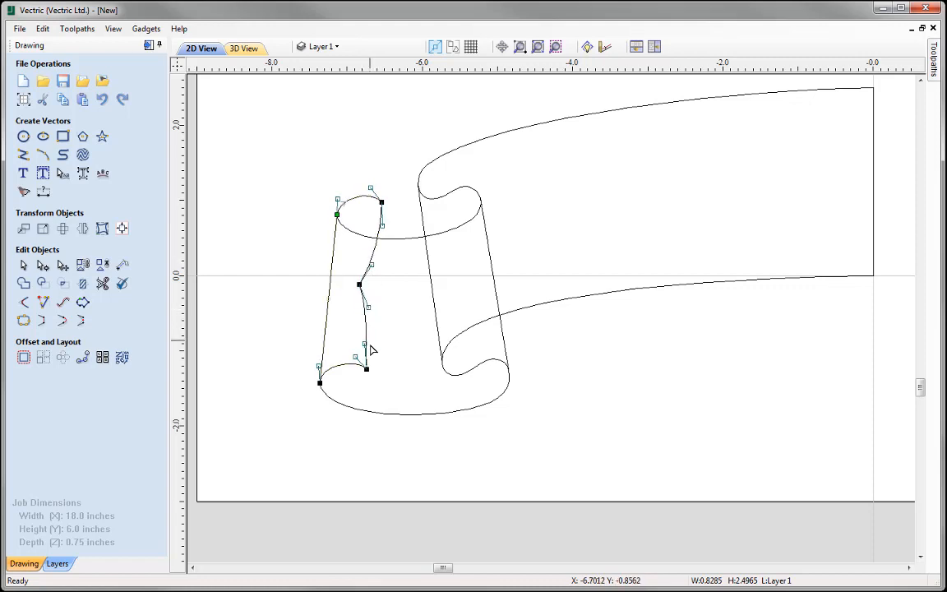
left_click_drag(366, 345, 370, 348)
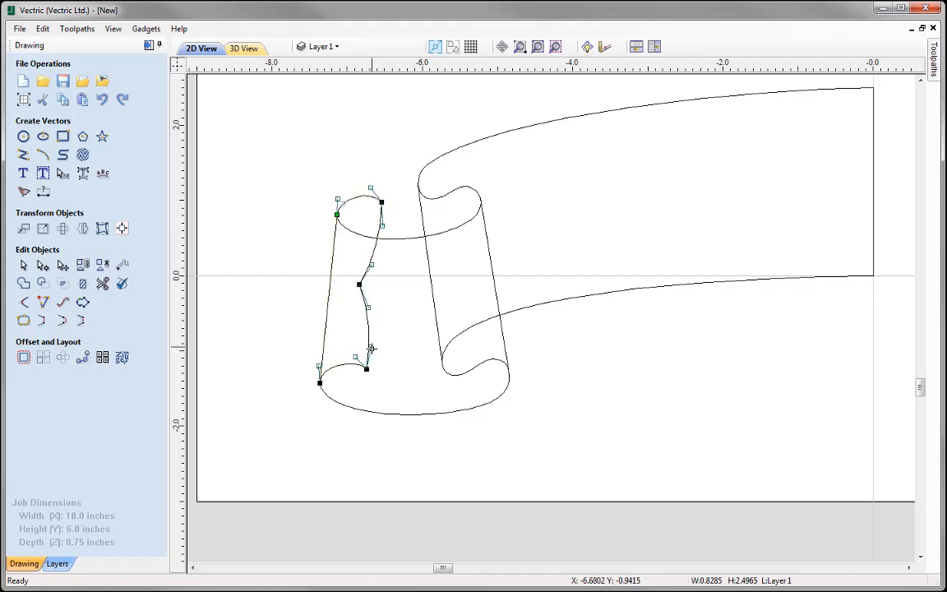
left_click_drag(371, 265, 373, 257)
left_click_drag(368, 308, 374, 317)
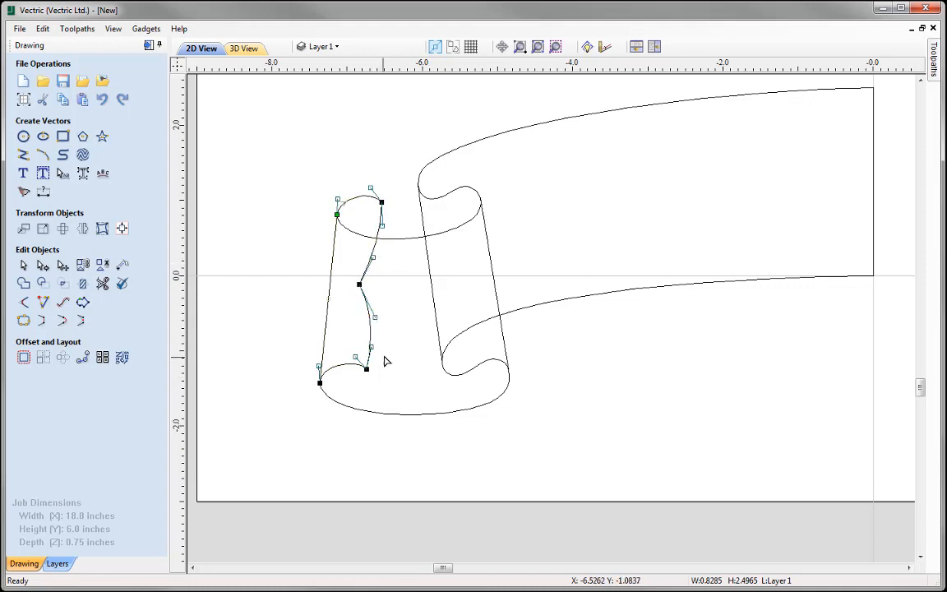
left_click(357, 425)
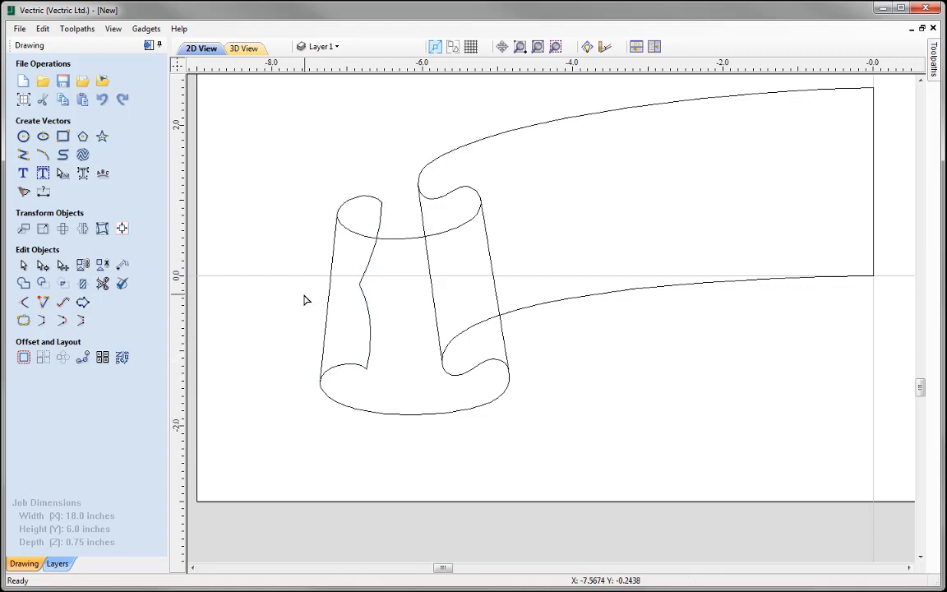
left_click(539, 47)
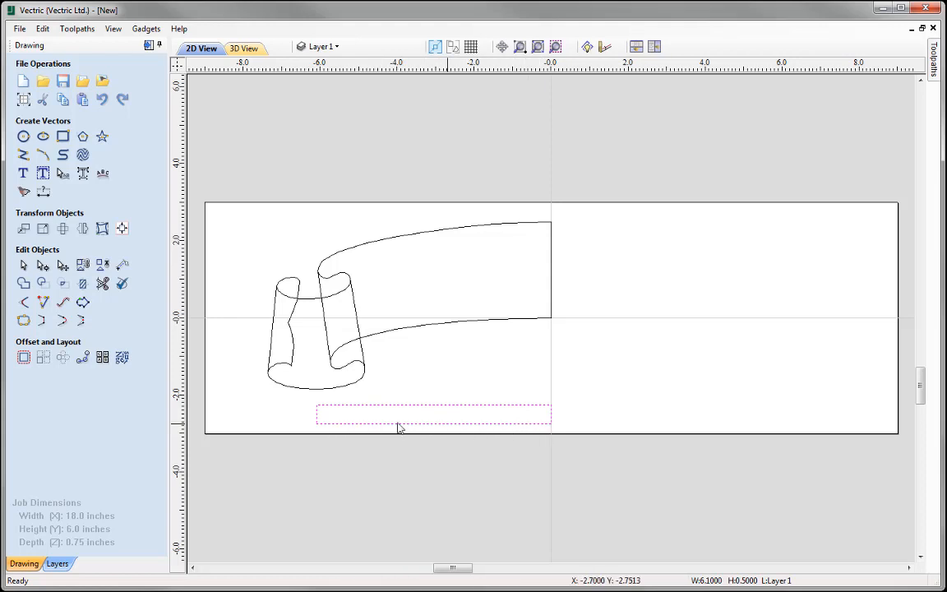
- Delete the lower long span of the 6.1 × 0.5 inch rectangle and lower its upper-left node by about 0.25 inch
left_click(43, 265)
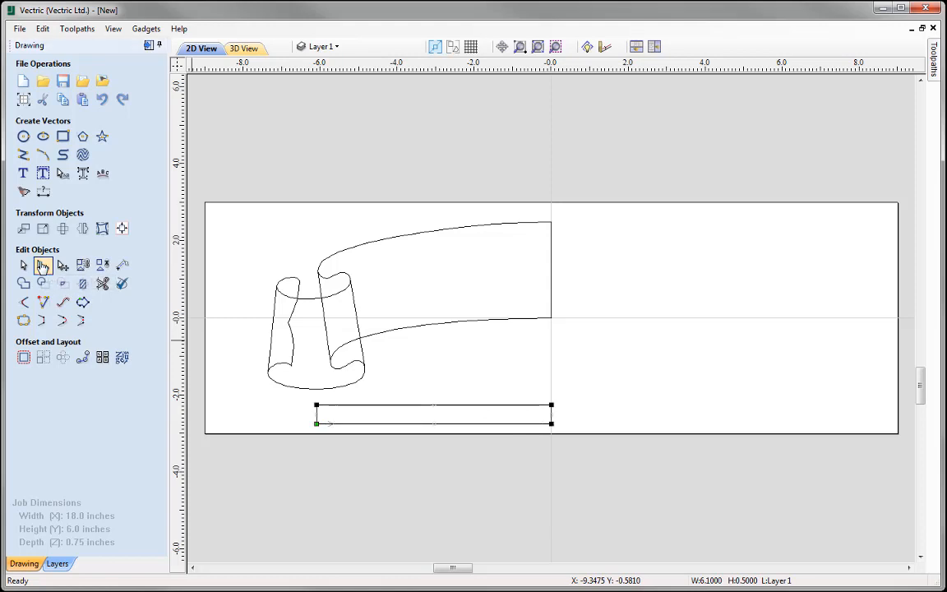
right_click(391, 426)
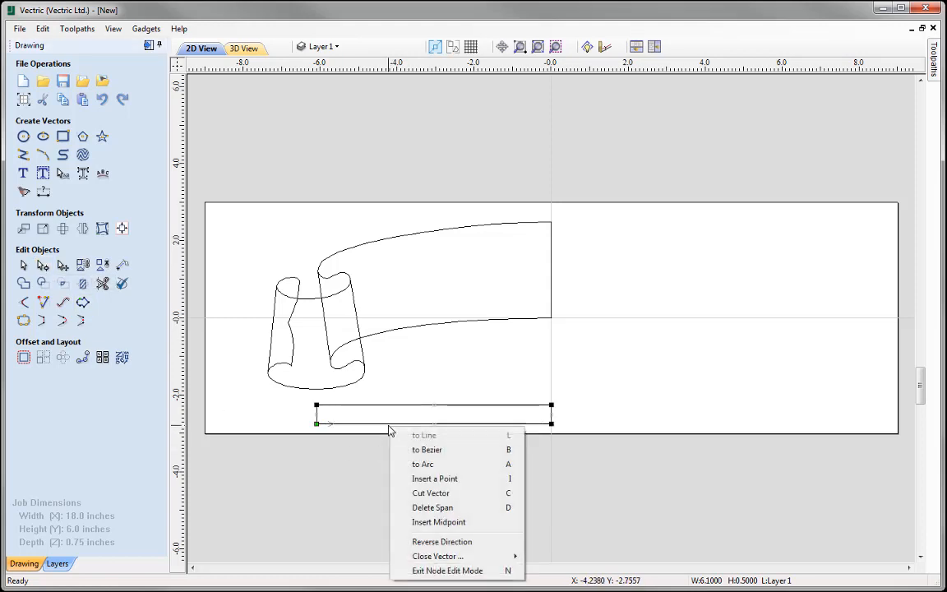
left_click(494, 515)
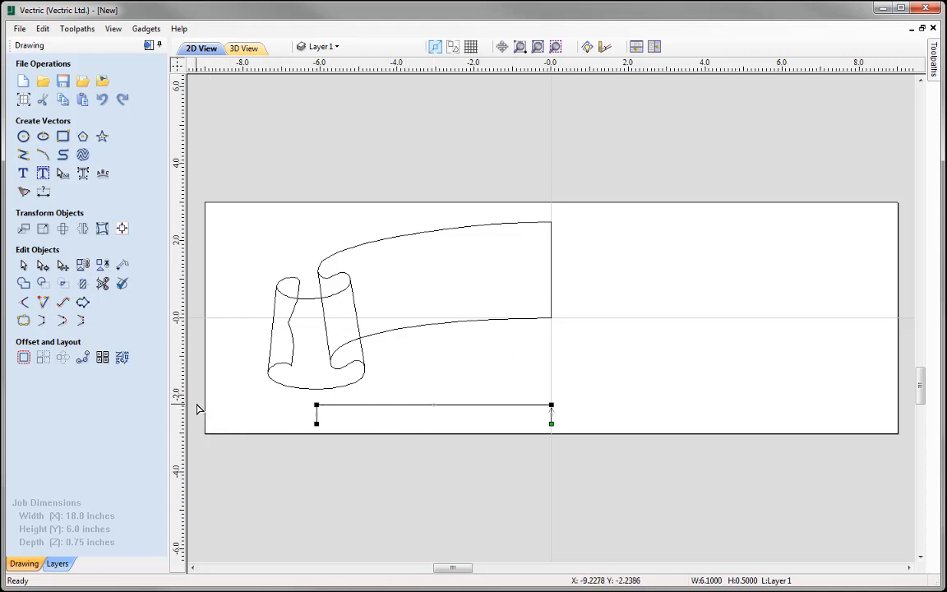
scroll(198, 409, "up", 2)
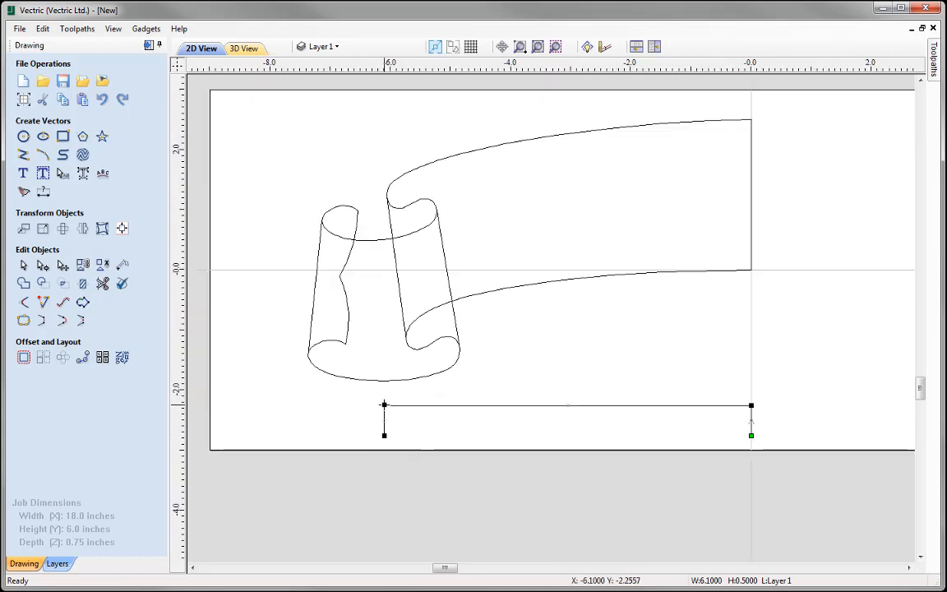
left_click_drag(384, 404, 384, 420)
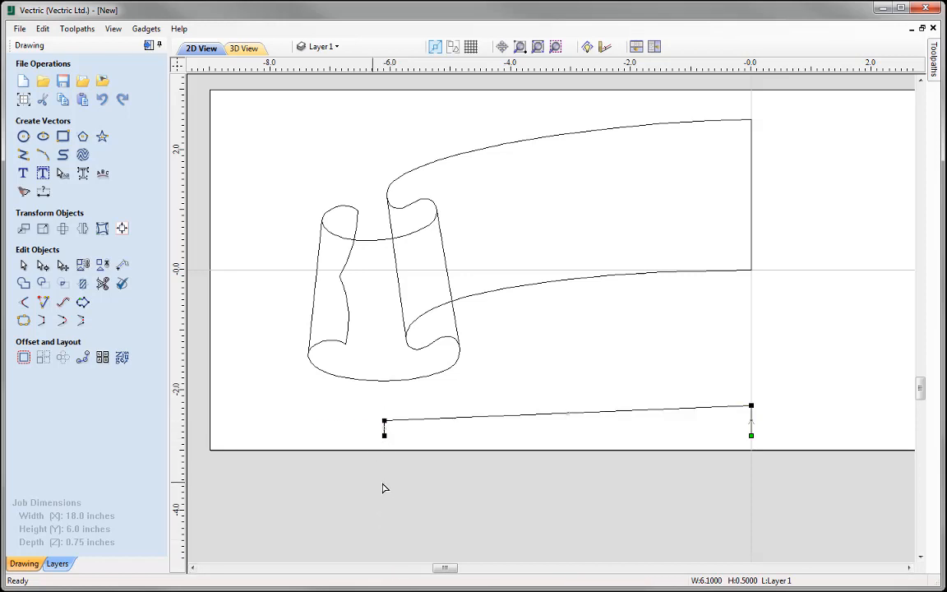
- Convert the rectangle's sloping top span to a Bezier and align its right control handle horizontally with the upper-right node
right_click(436, 421)
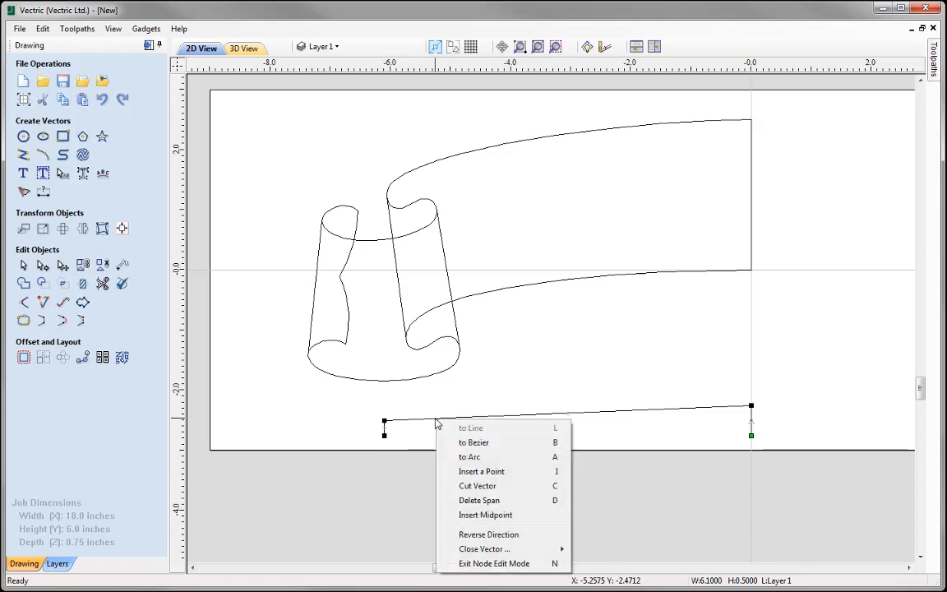
left_click(473, 443)
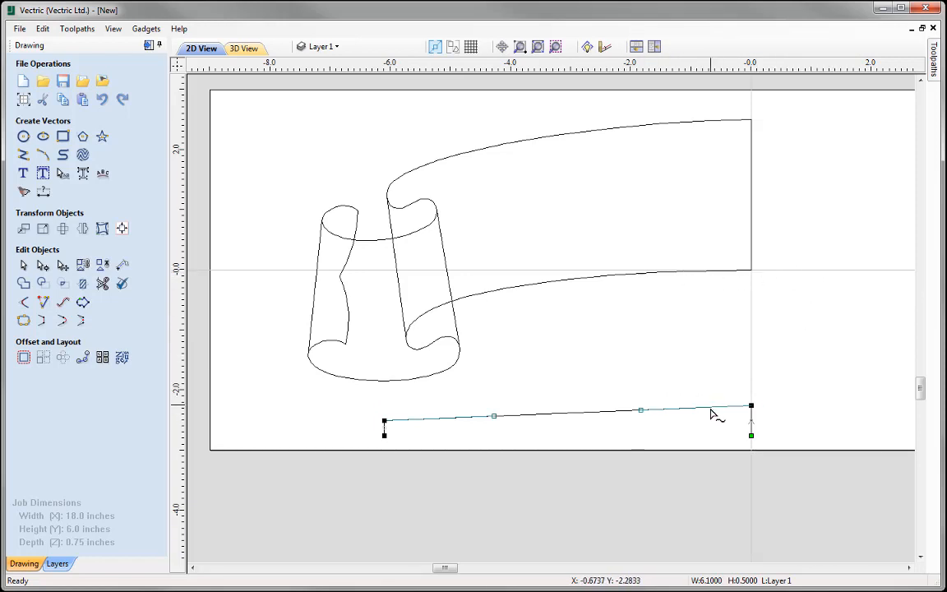
left_click(751, 406)
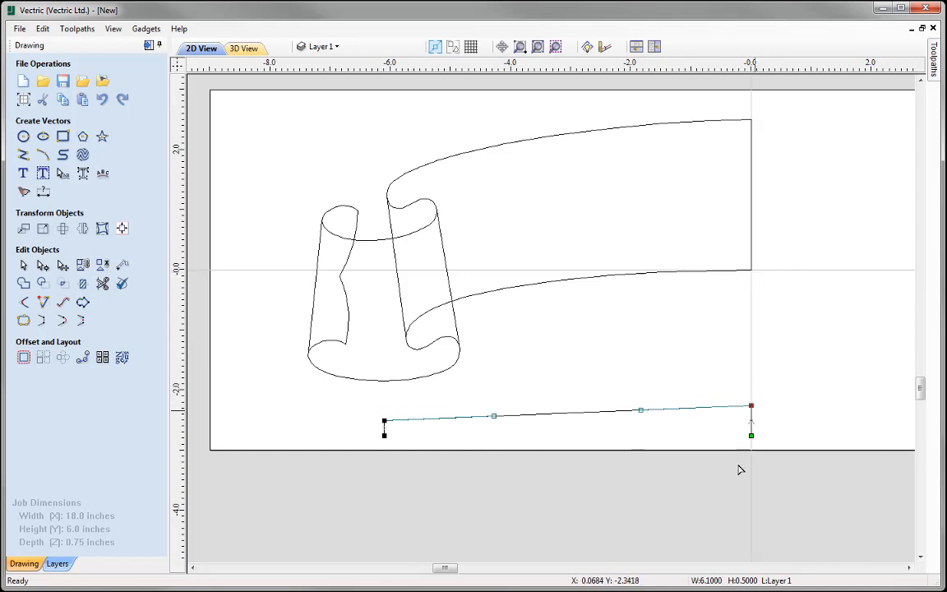
left_click(641, 410, "shift")
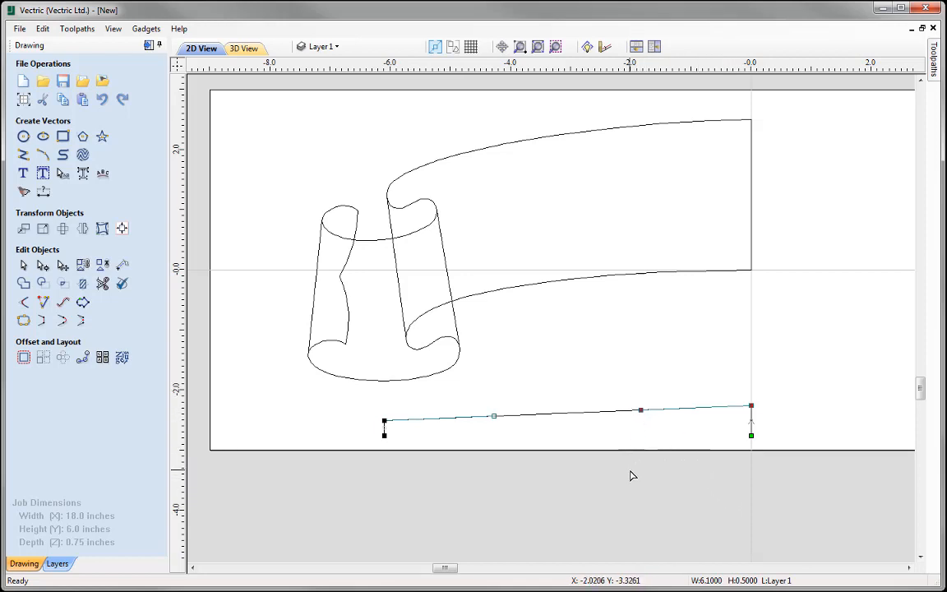
key("y")
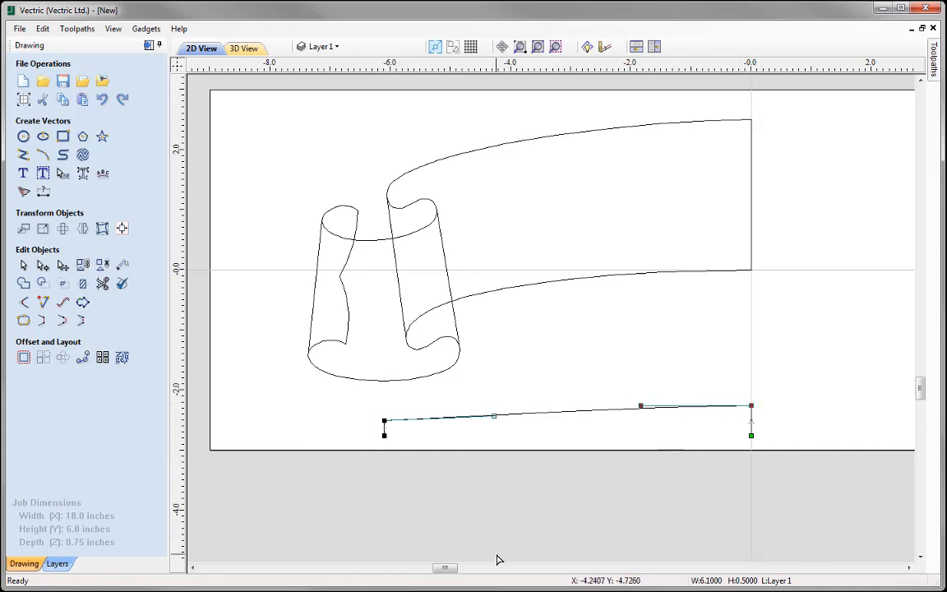
- Pull the Bezier's left control handle close to and above the left node so the profile rises steeply, then flattens
left_click(494, 416)
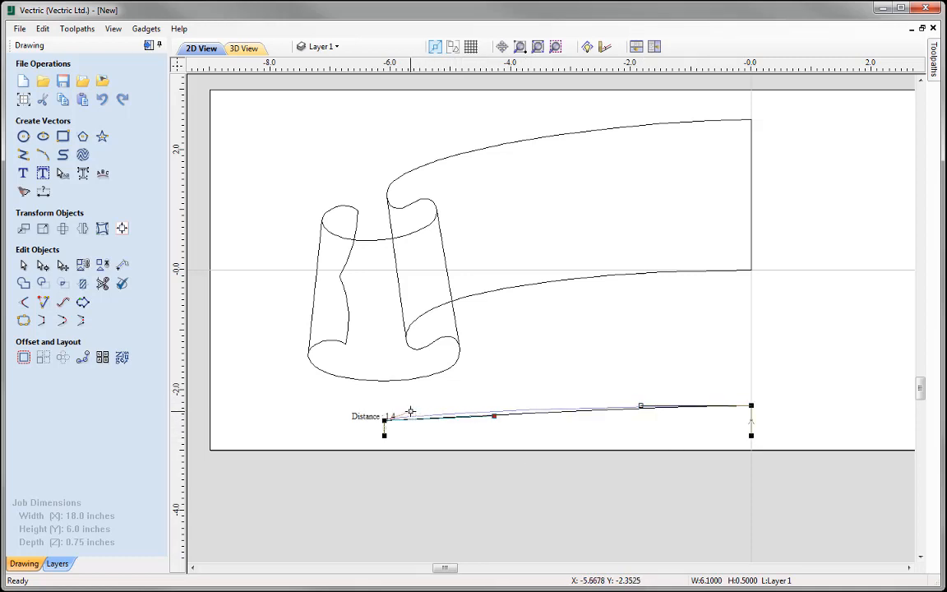
left_click_drag(410, 411, 410, 411)
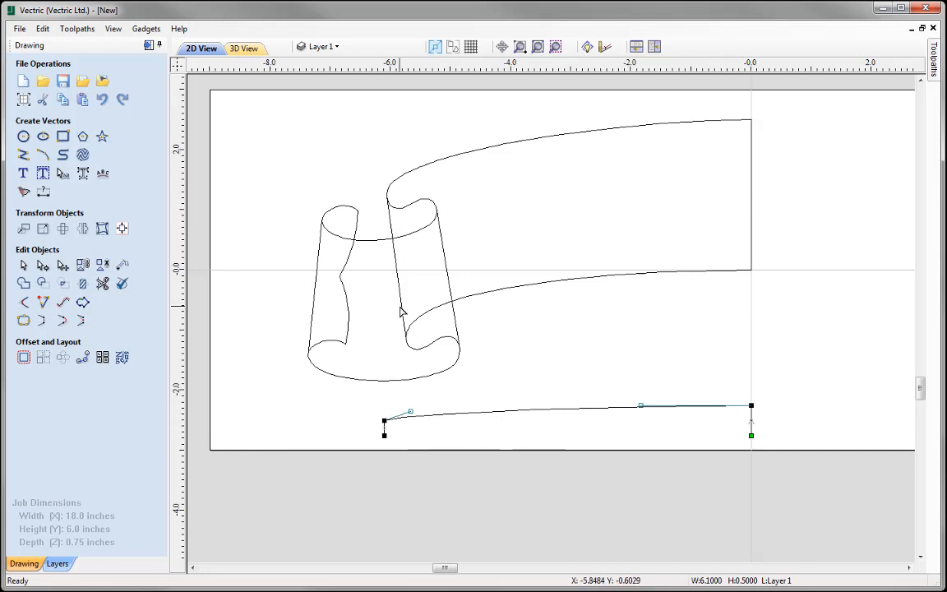
left_click_drag(410, 411, 401, 409)
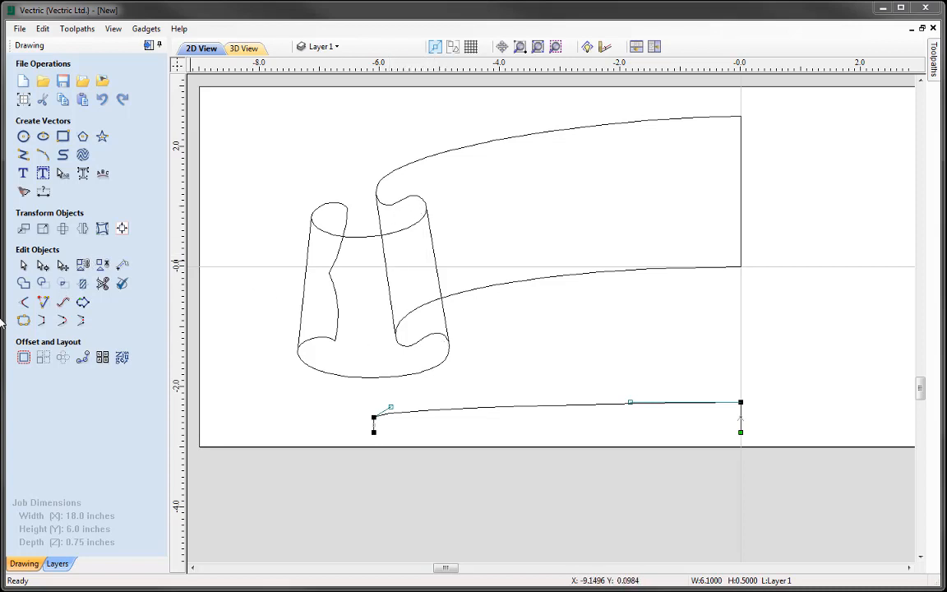
- Finish node editing and make a narrower copy of the profile, about 1.46 inches wide, sharing the original's left edge
left_click(23, 265)
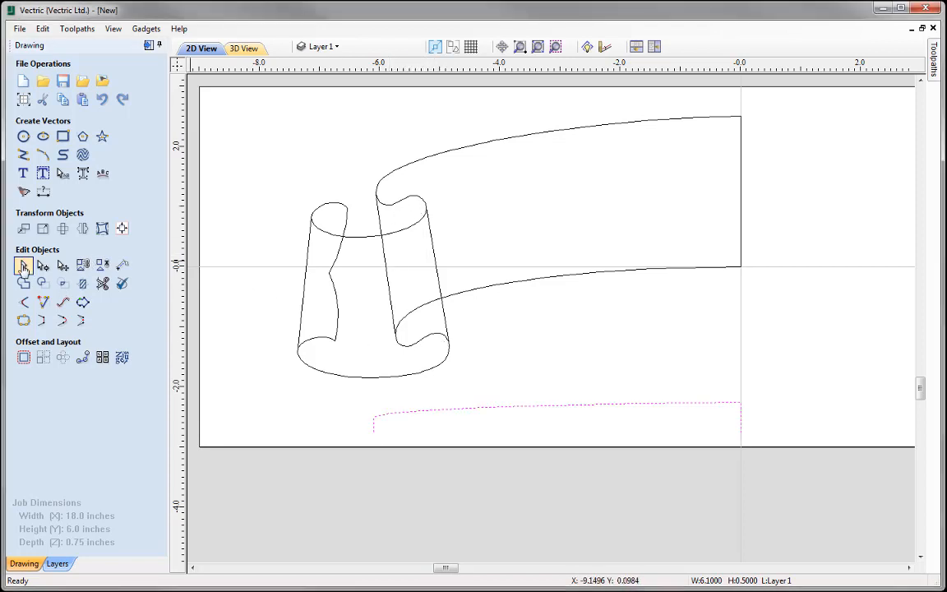
left_click(533, 410)
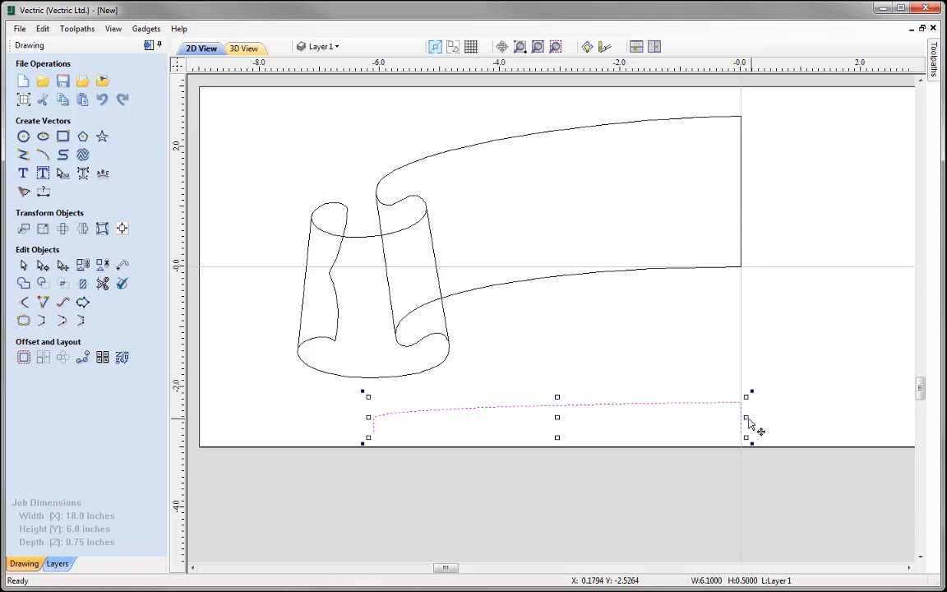
left_click_drag(746, 418, 463, 435)
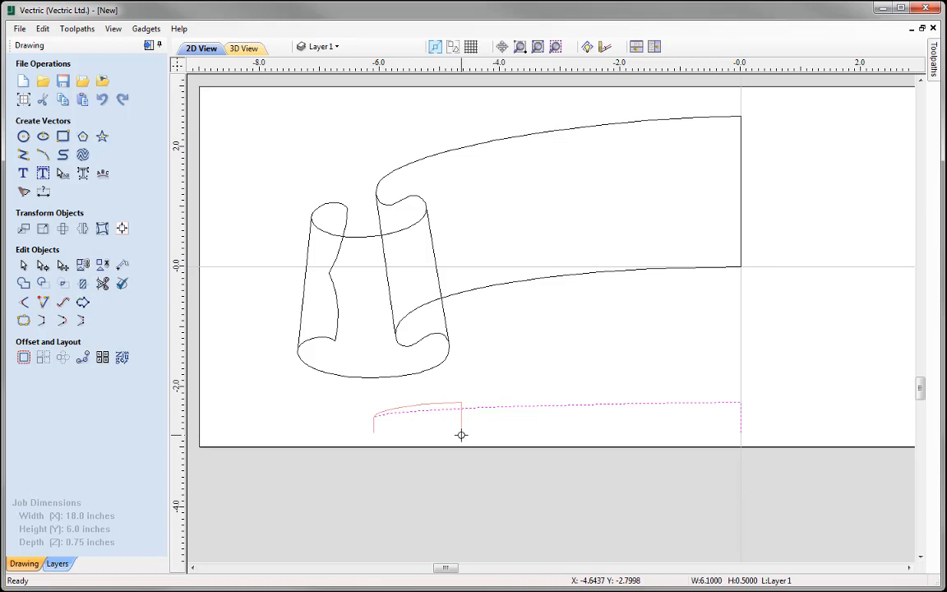
left_click_drag(461, 435, 461, 435)
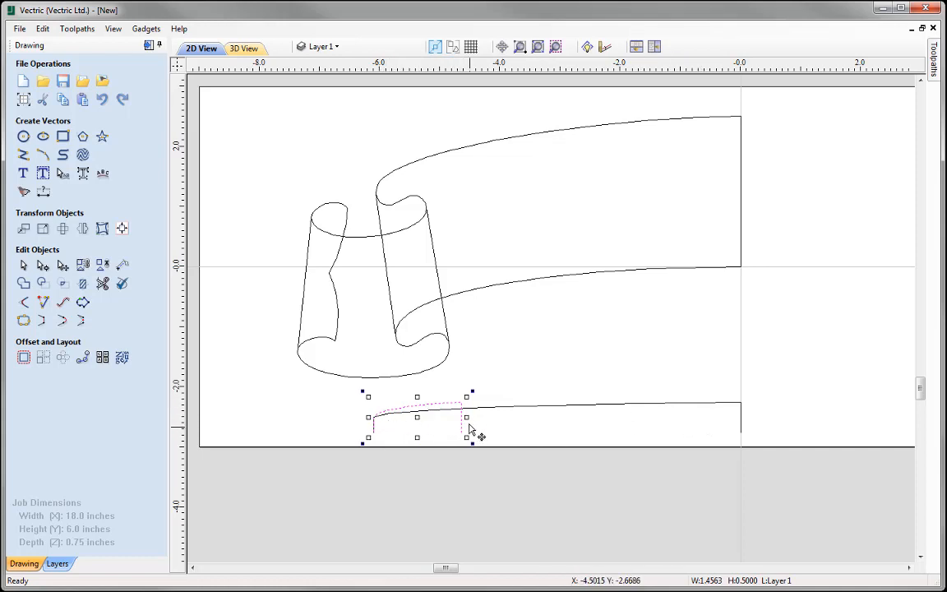
- Lower the narrow copy's upper-right node together with its Bezier handle by about 0.3 inch, to just below the left node's height
left_click(42, 265)
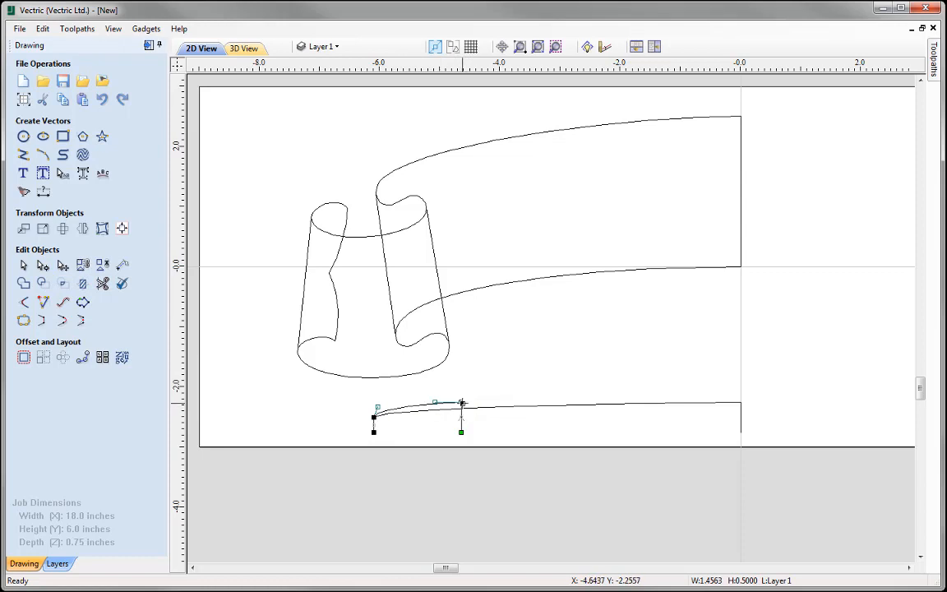
key("Down")
key("Down")
key("Down")
key("Down")
key("Down")
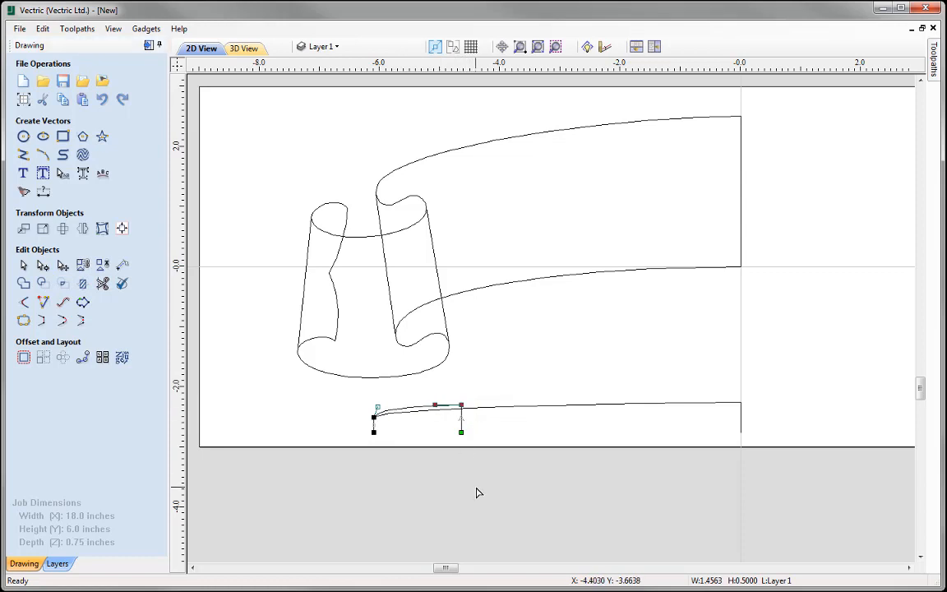
key("Down")
key("Down")
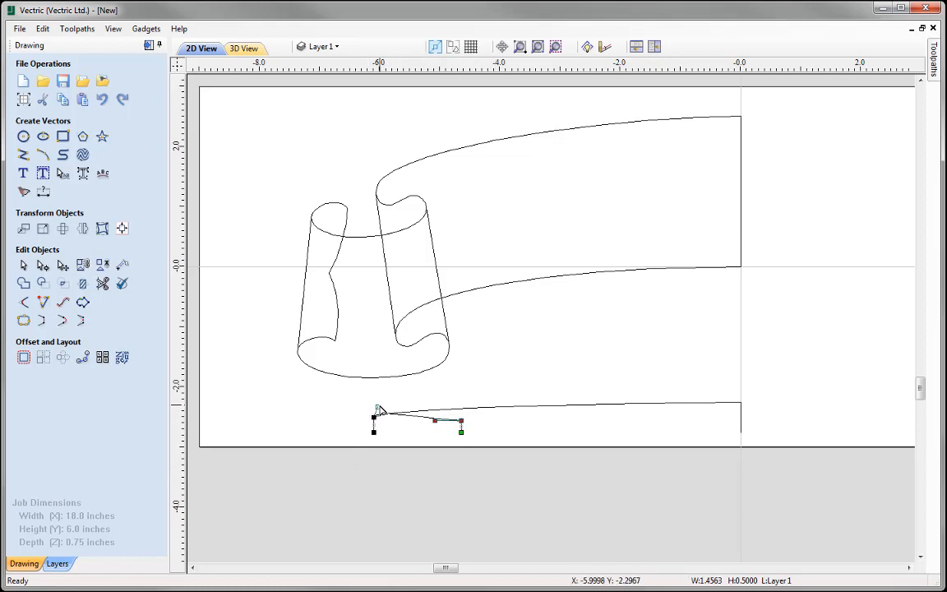
- Shape the narrow profile's Bezier into a shallow S-curve, dipping near its left node and rising before its right node
left_click_drag(378, 405, 379, 425)
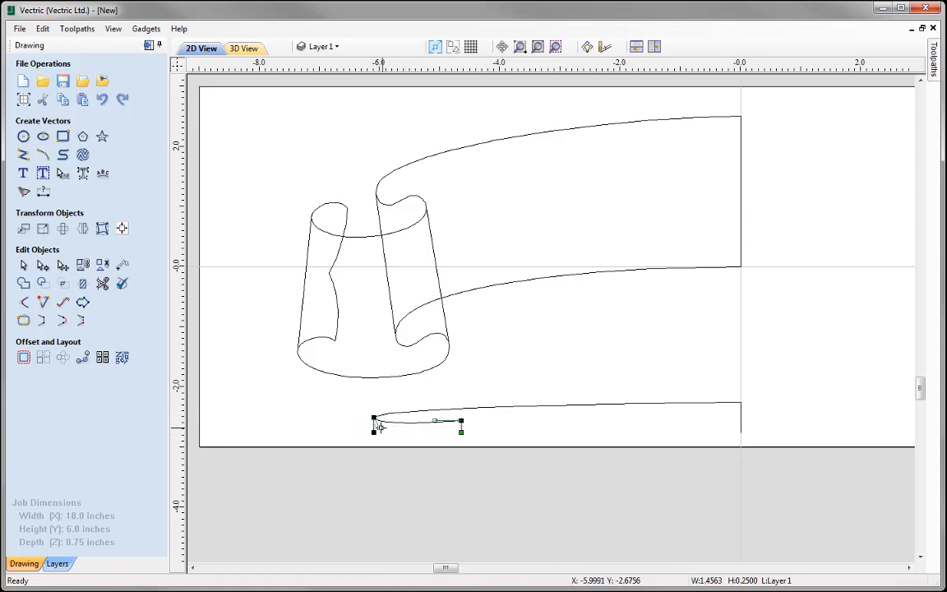
scroll(354, 438, "up", 3)
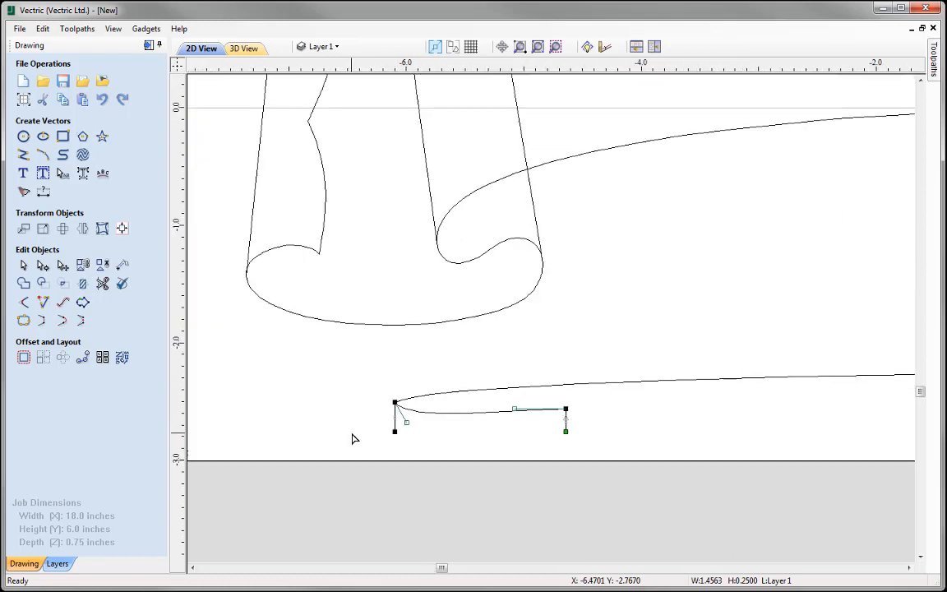
scroll(354, 438, "up", 1)
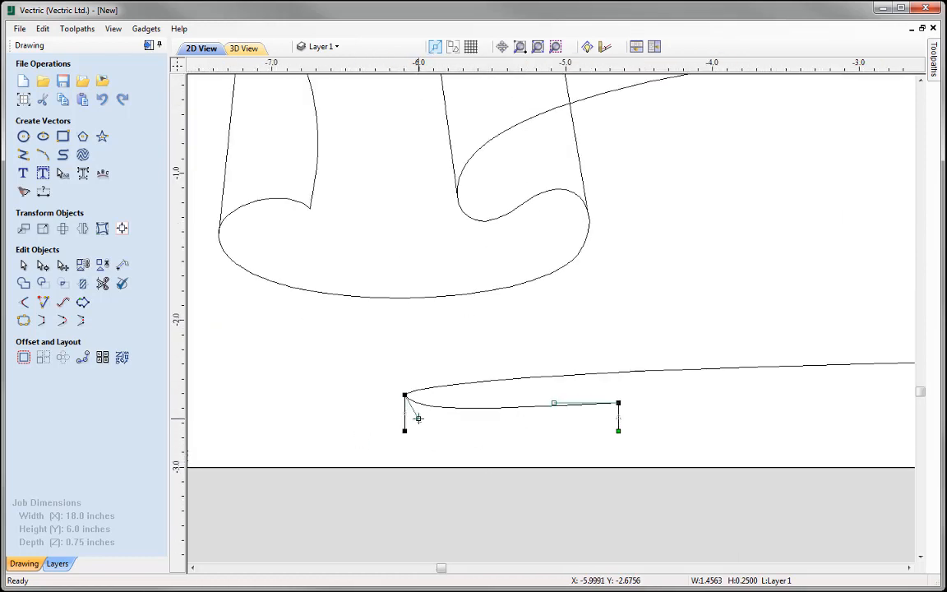
left_click_drag(418, 419, 429, 429)
left_click_drag(553, 402, 586, 373)
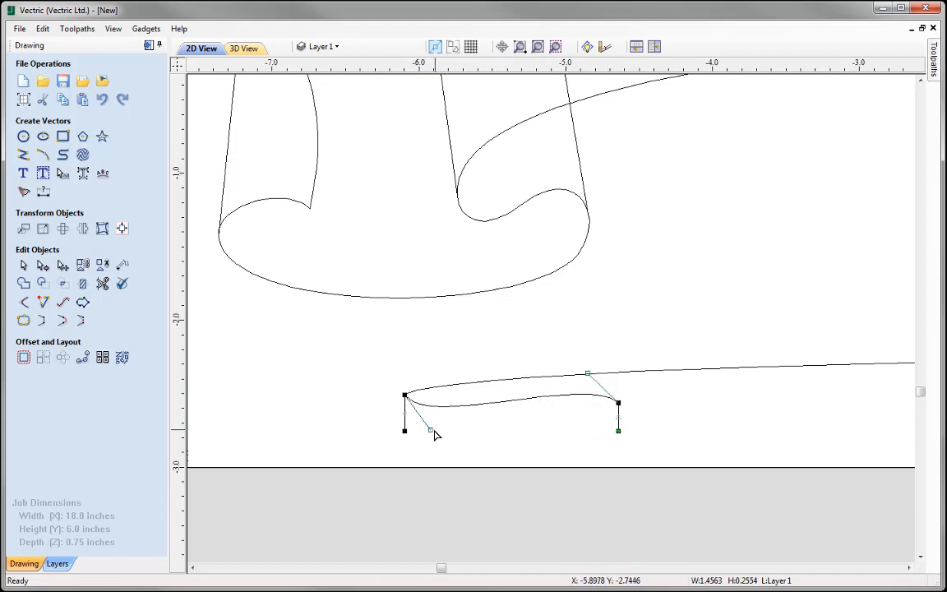
left_click_drag(431, 429, 442, 434)
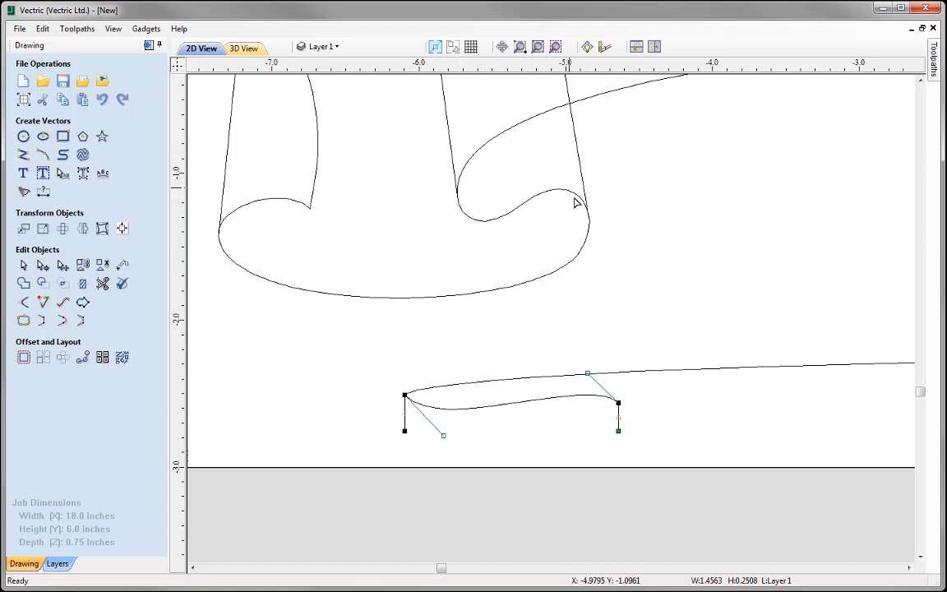
- Finish node editing and make a stretched copy of the S-curve profile, about 2.7 inches wide, extending left from the shared right edge
scroll(476, 351, "down", 3)
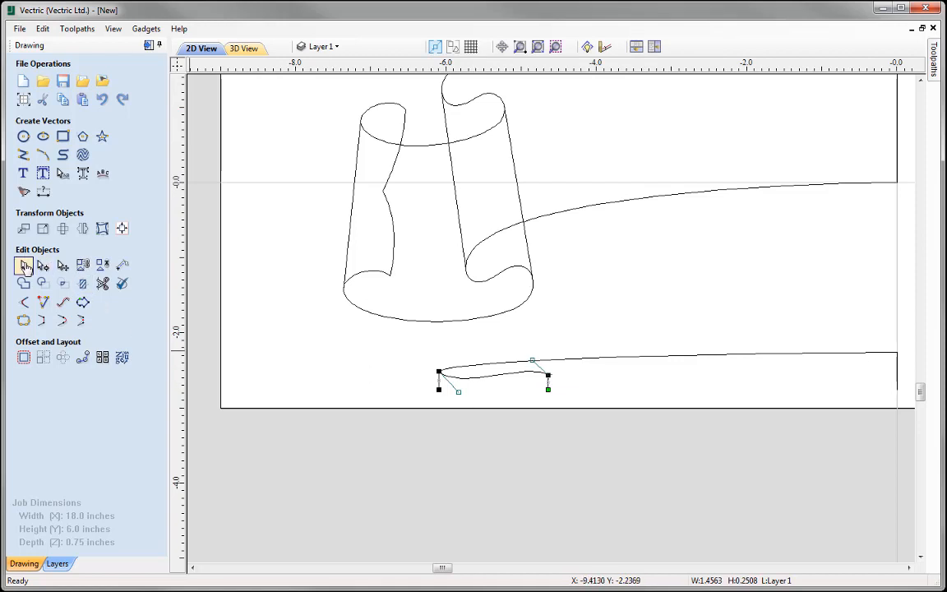
left_click(25, 267)
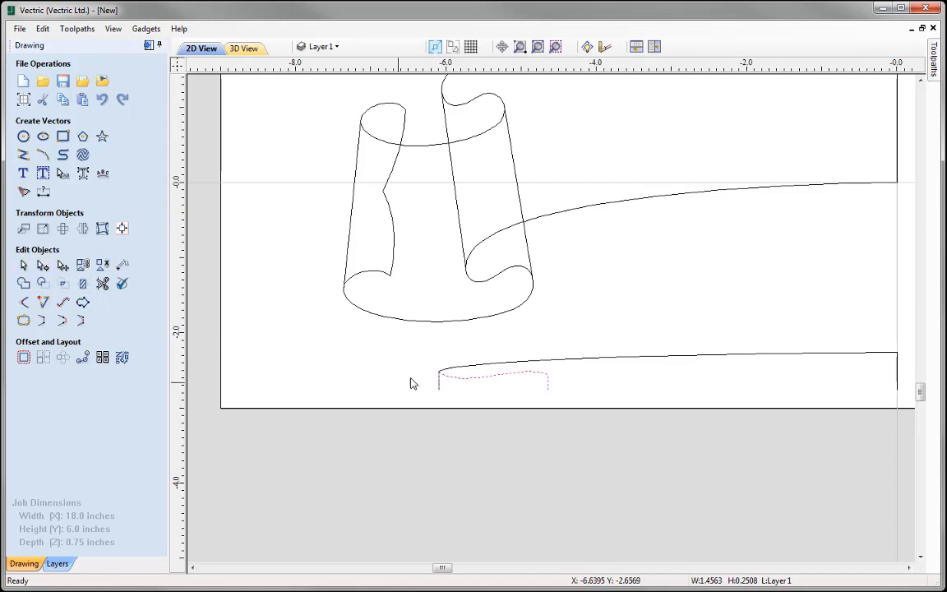
left_click(487, 381)
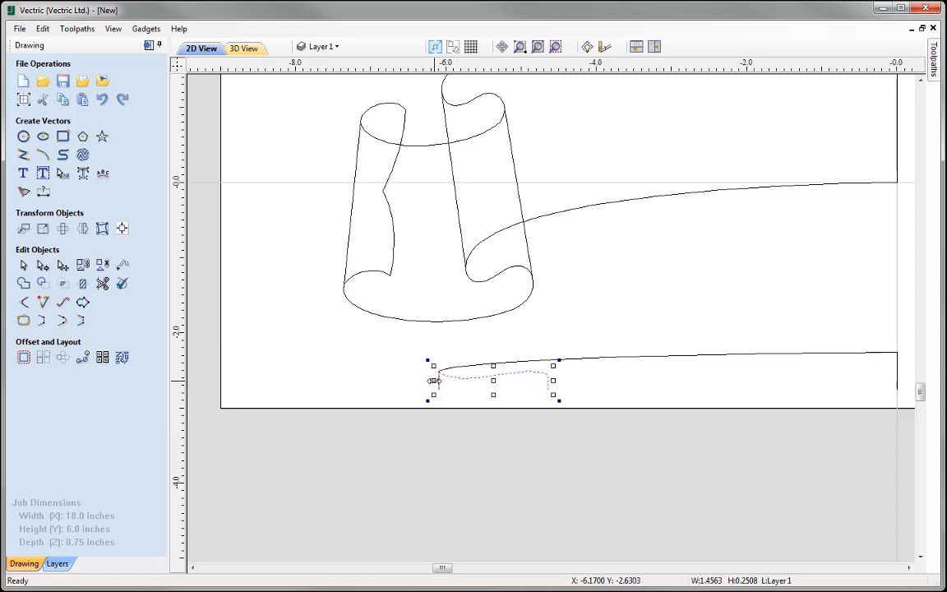
left_click_drag(434, 381, 343, 382)
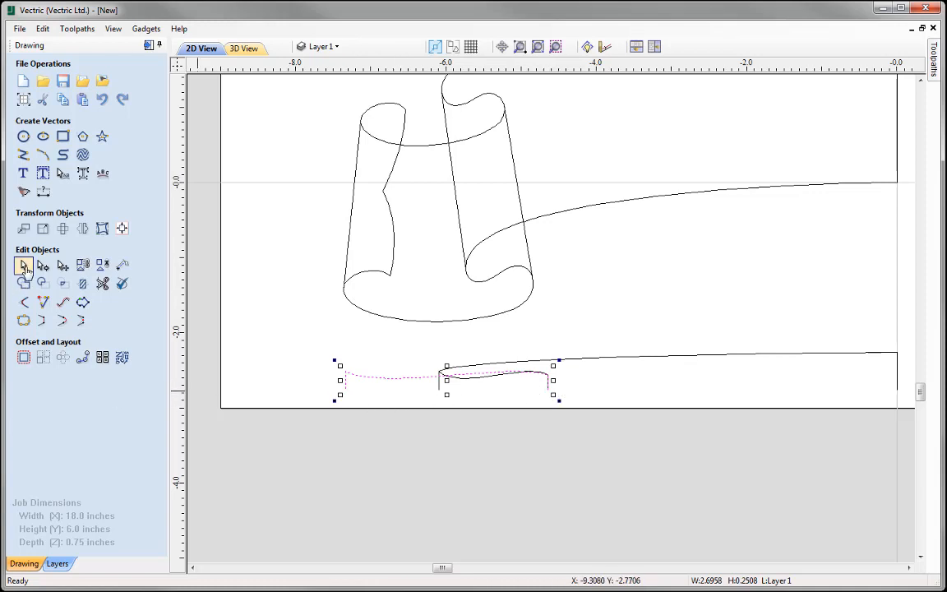
- Reshape the wide copy's Bezier into a shallow downward bowl by placing both control handles below and close to their end nodes
left_click(43, 264)
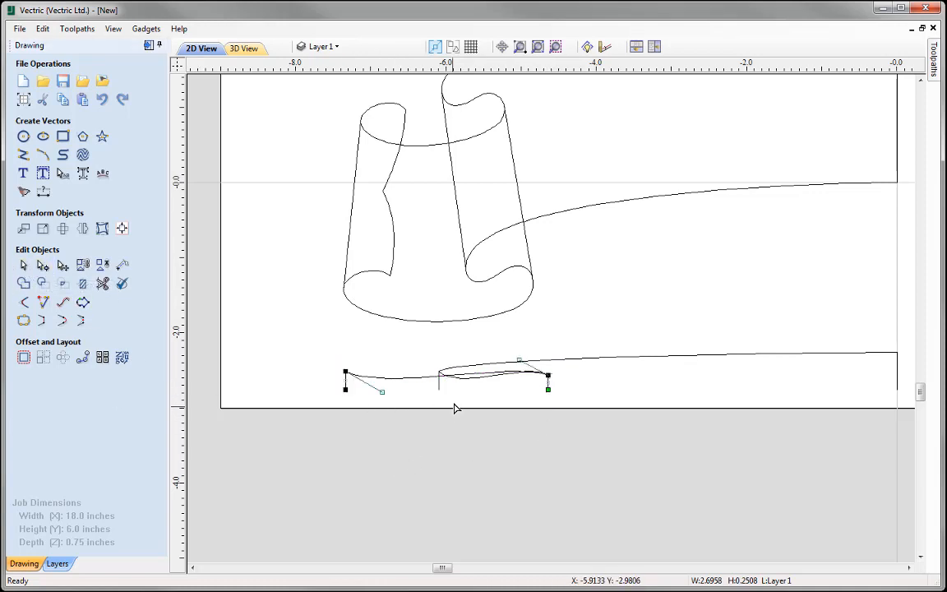
scroll(411, 371, "up", 2)
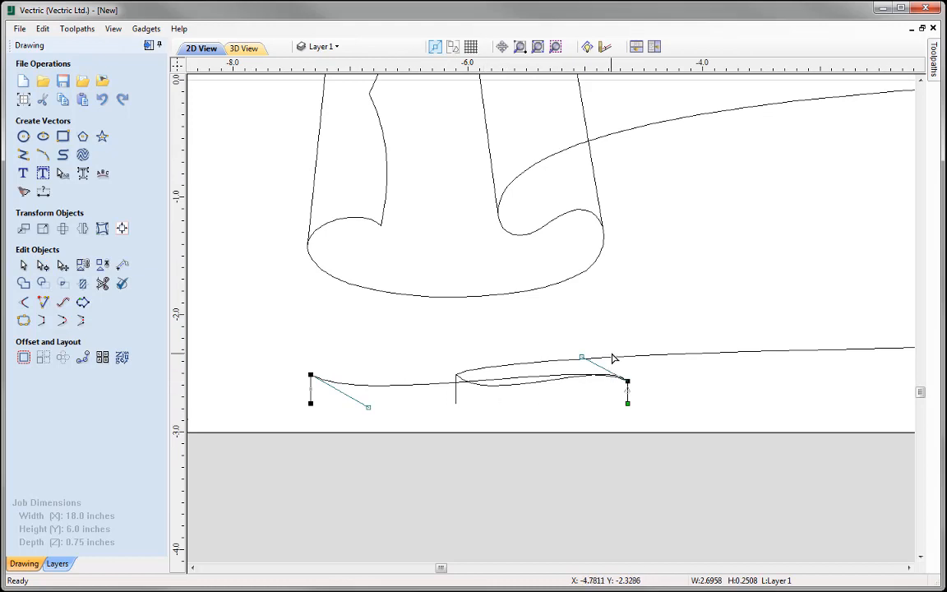
left_click_drag(582, 357, 623, 382)
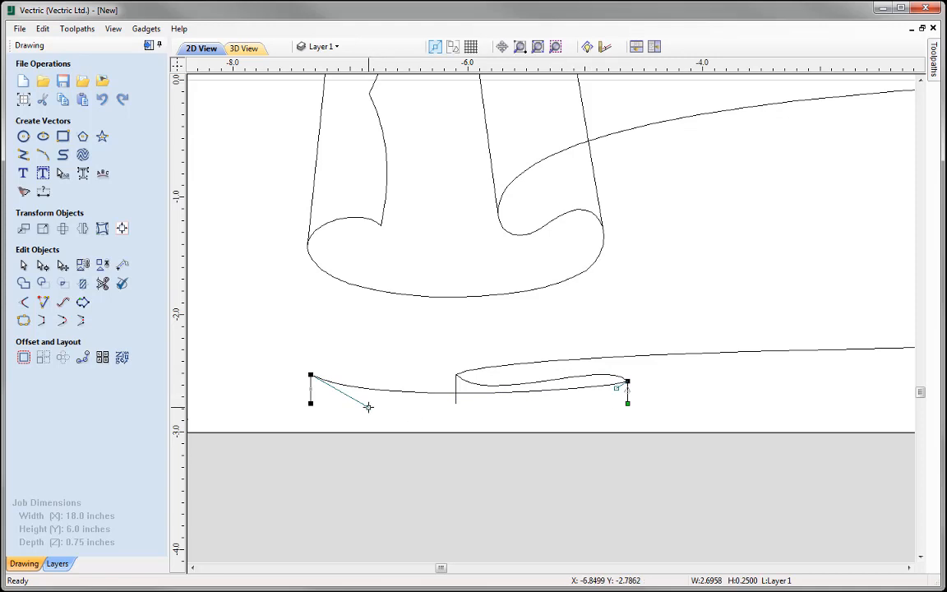
left_click_drag(365, 407, 322, 403)
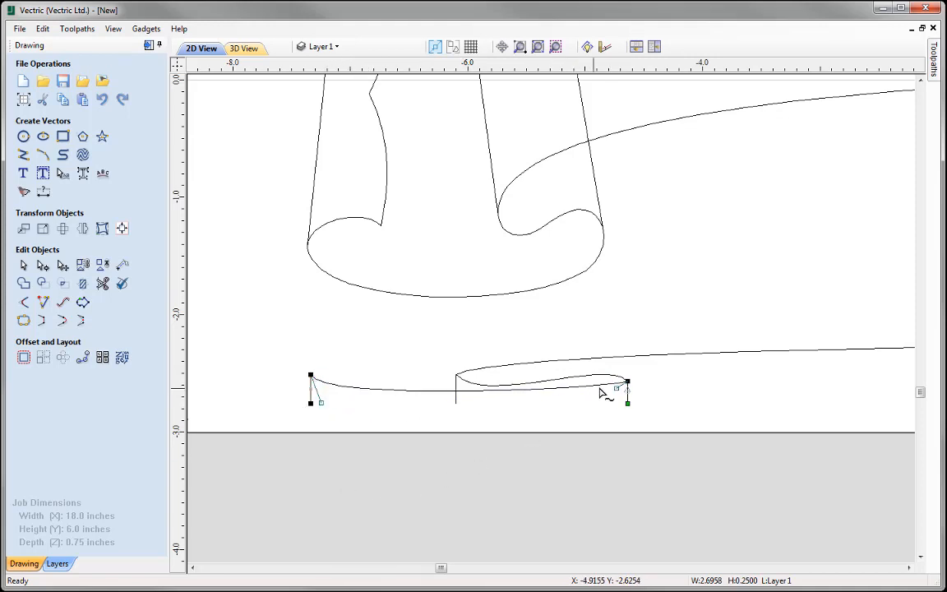
left_click_drag(623, 384, 615, 400)
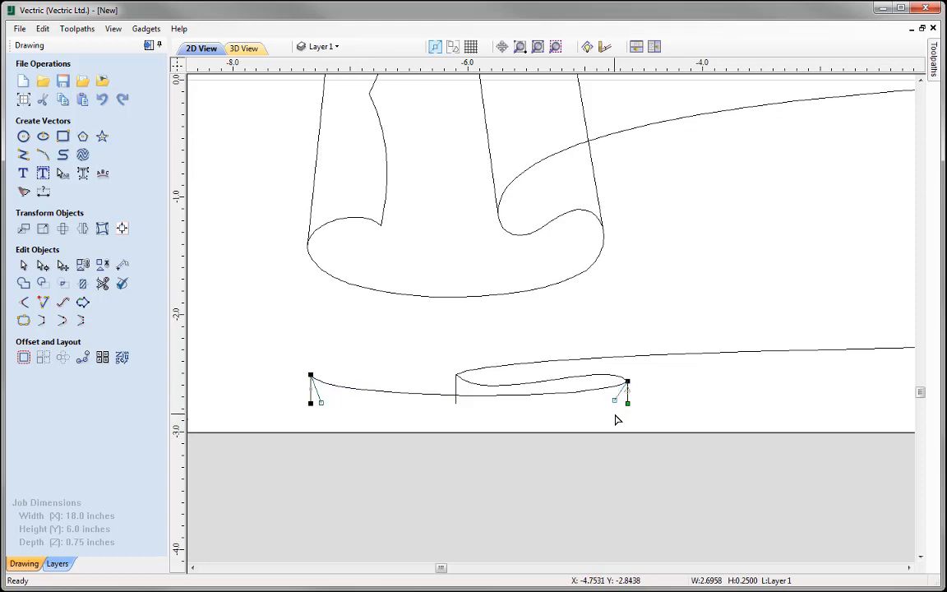
scroll(619, 399, "up", 3)
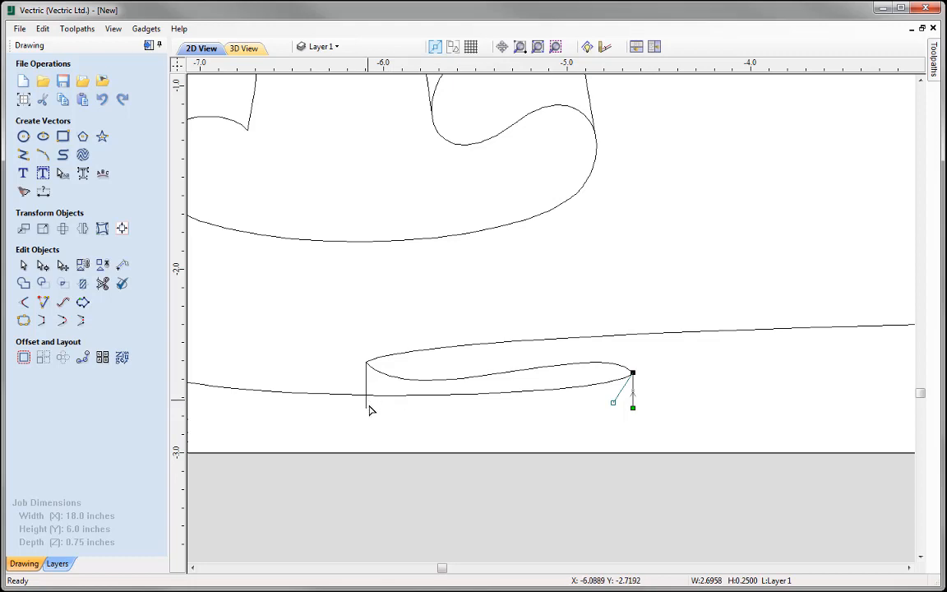
- Finish node editing and make a narrowed copy of the wide bowl-shaped profile, about 0.82 inch wide, sharing its left edge
scroll(638, 379, "down", 2)
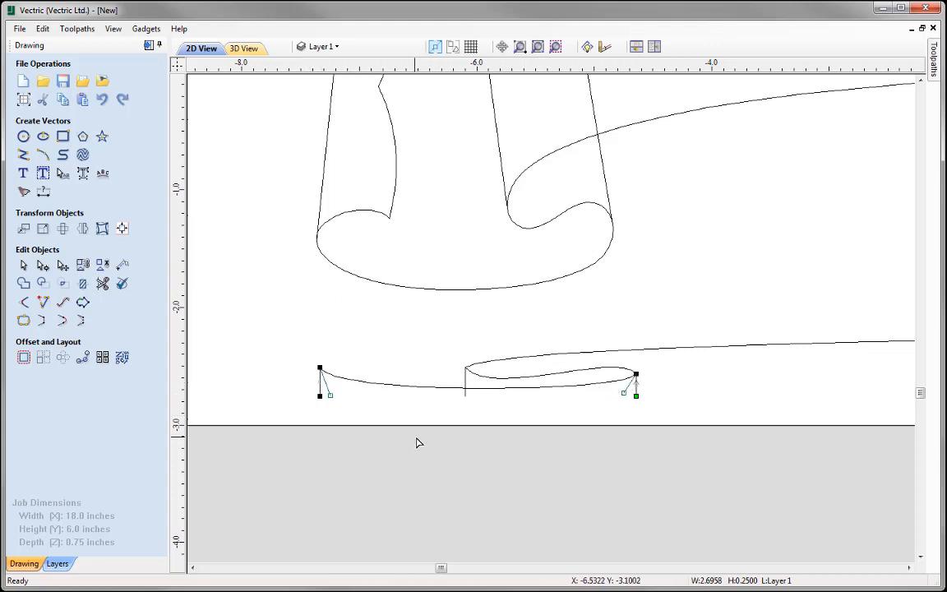
left_click(23, 264)
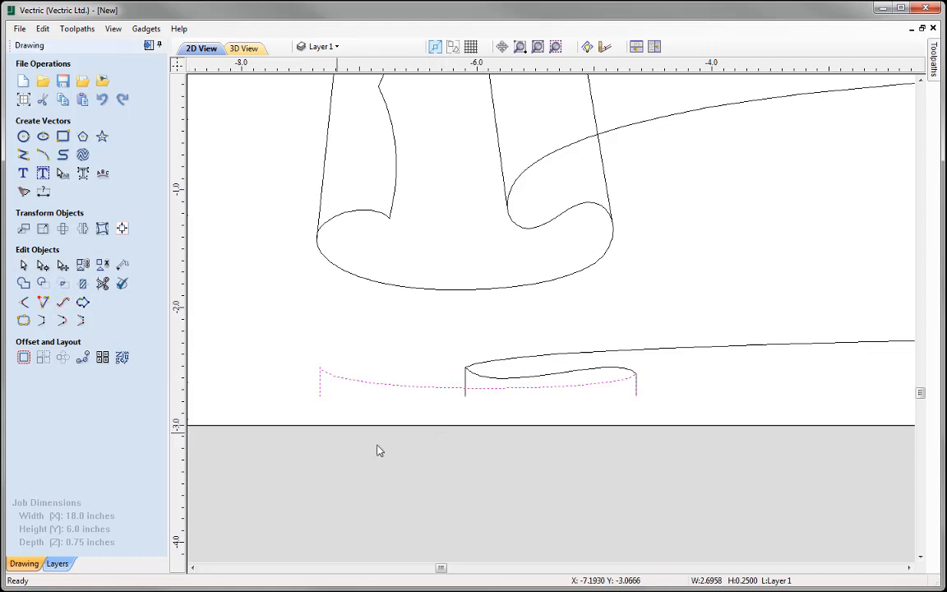
left_click(440, 392)
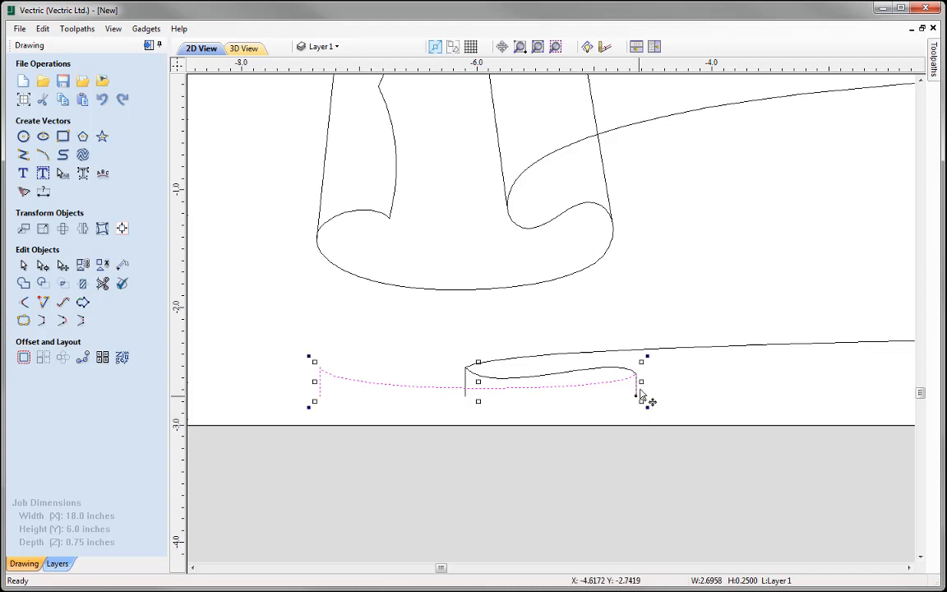
left_click_drag(644, 382, 416, 382)
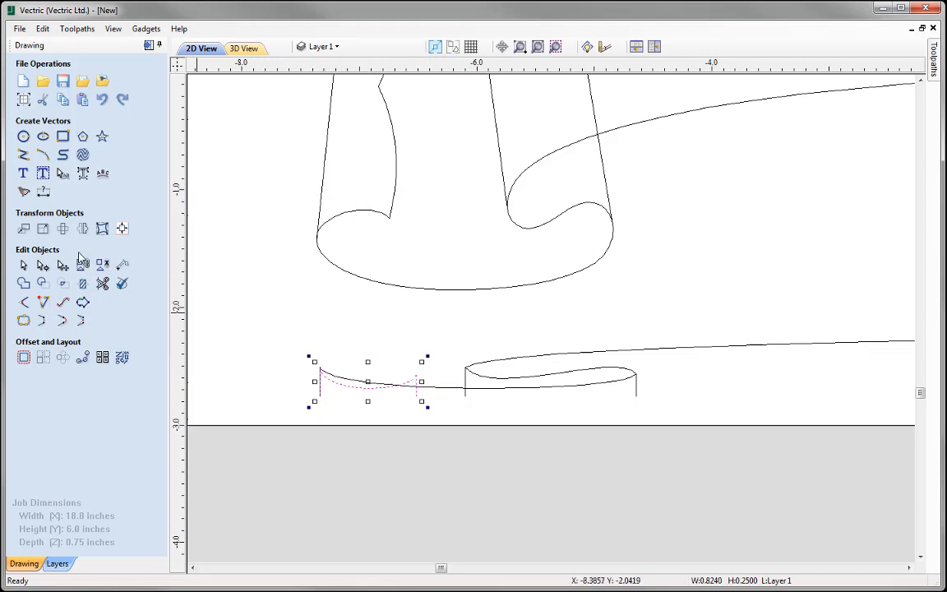
- Reshape the short copy's Bezier into an upward arch by placing both control handles above and slightly inside their end nodes
left_click(44, 265)
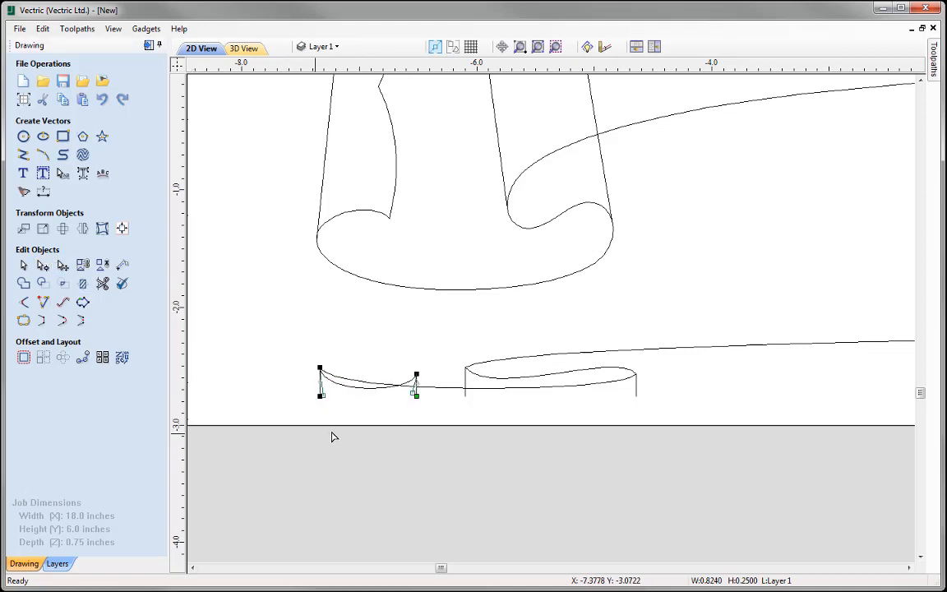
left_click_drag(322, 395, 329, 349)
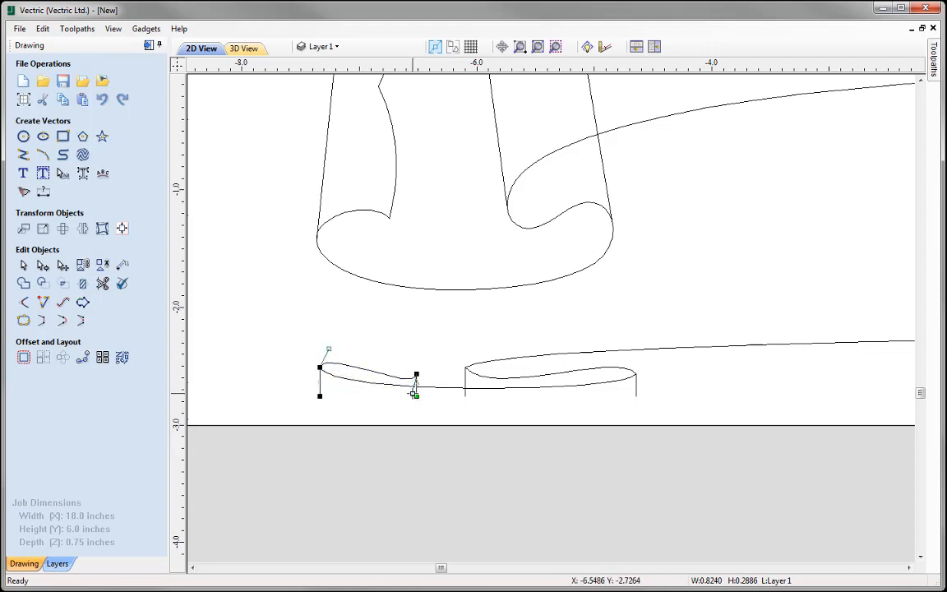
left_click_drag(413, 394, 400, 354)
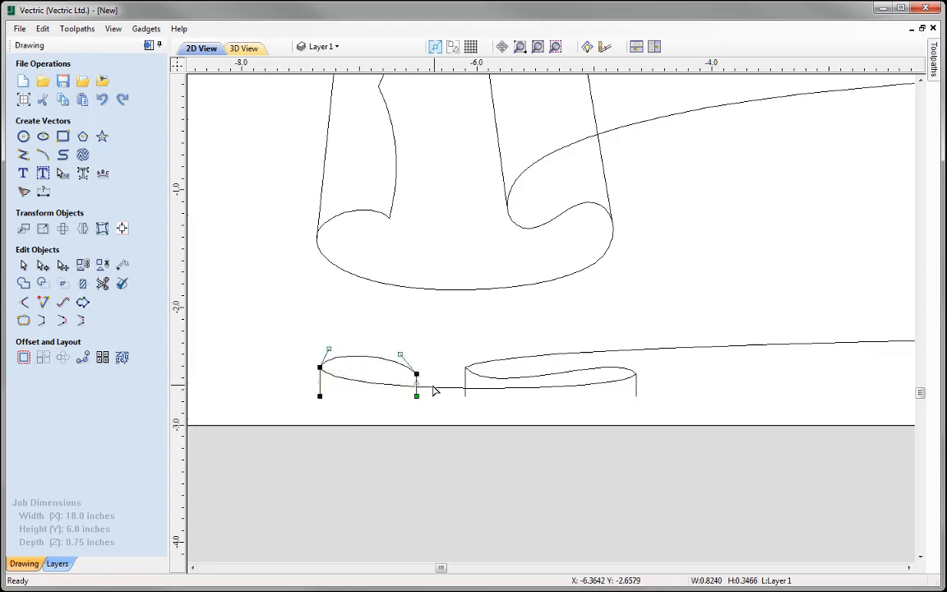
- Lower the arch's right node slightly, adjust both control handles for a fuller curve, and finish node editing with nothing selected
key("Down")
key("Down")
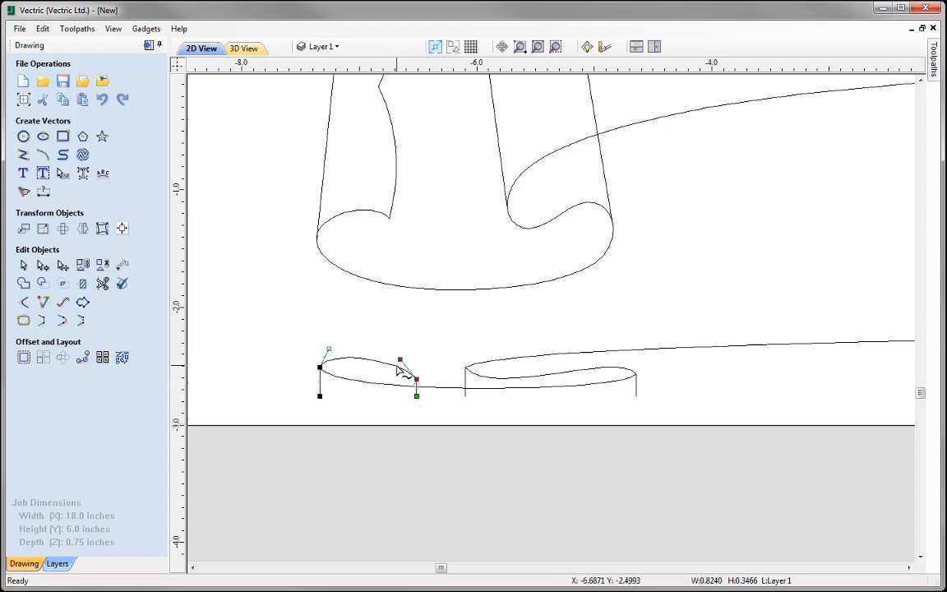
left_click_drag(399, 360, 400, 353)
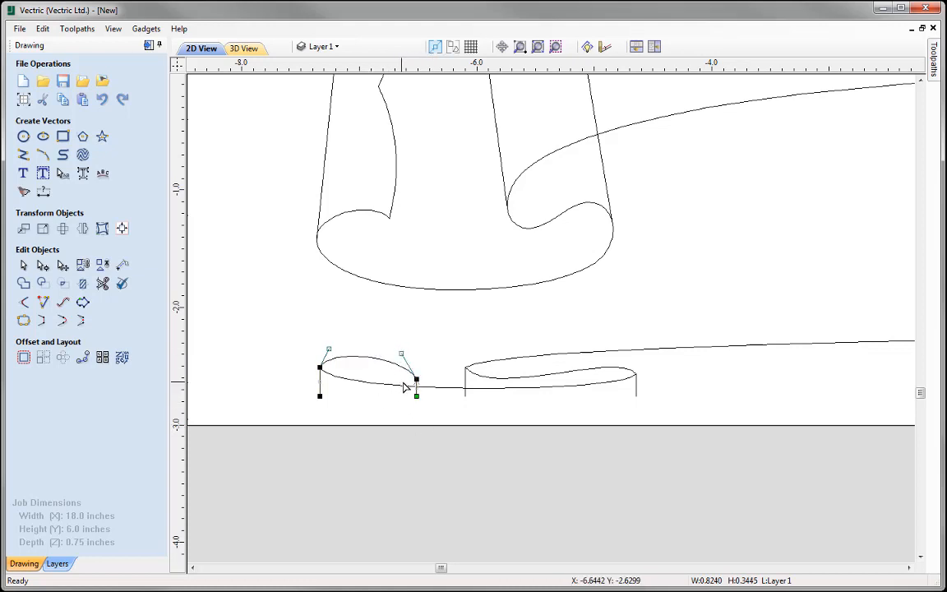
left_click_drag(329, 348, 322, 349)
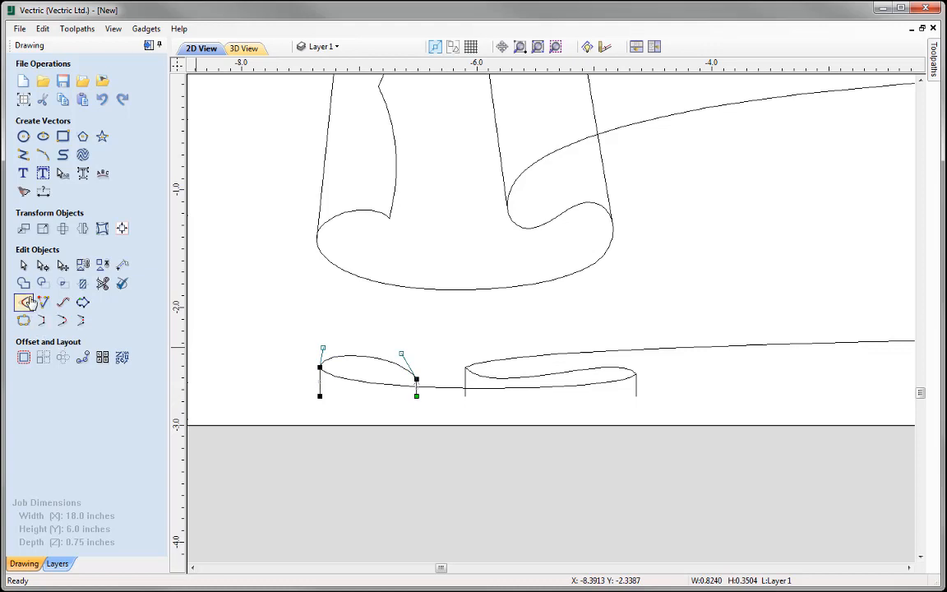
left_click(23, 266)
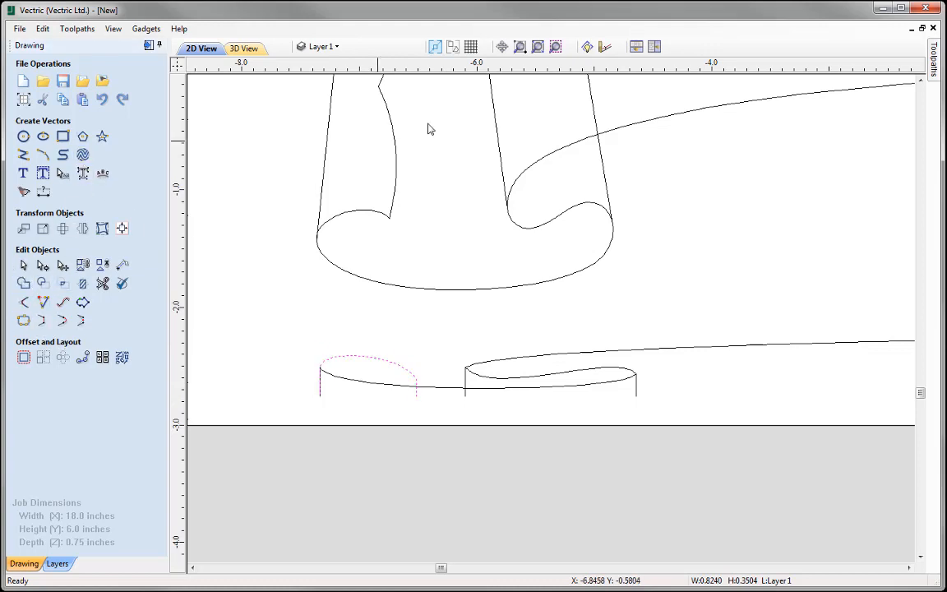
left_click(519, 46)
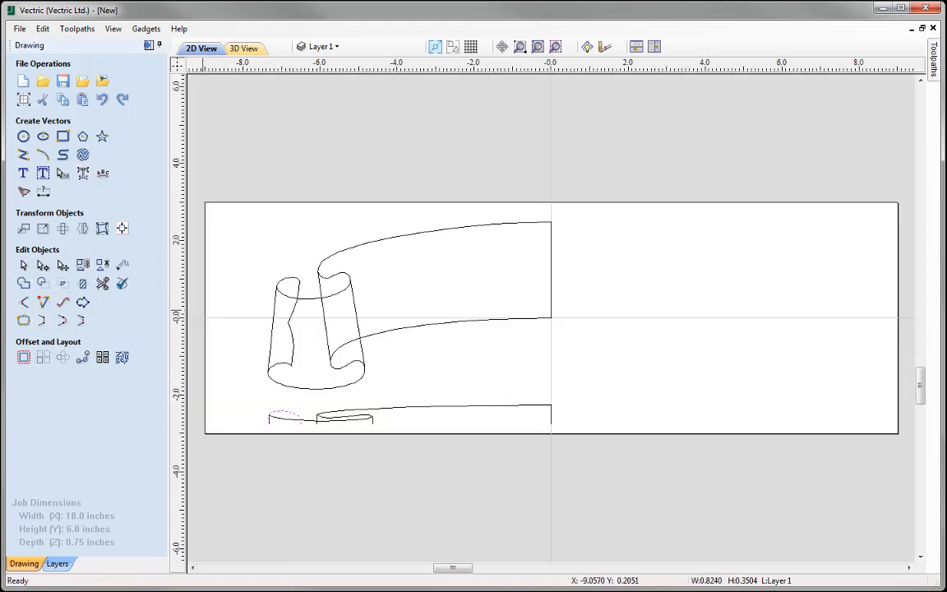
left_click(239, 404)
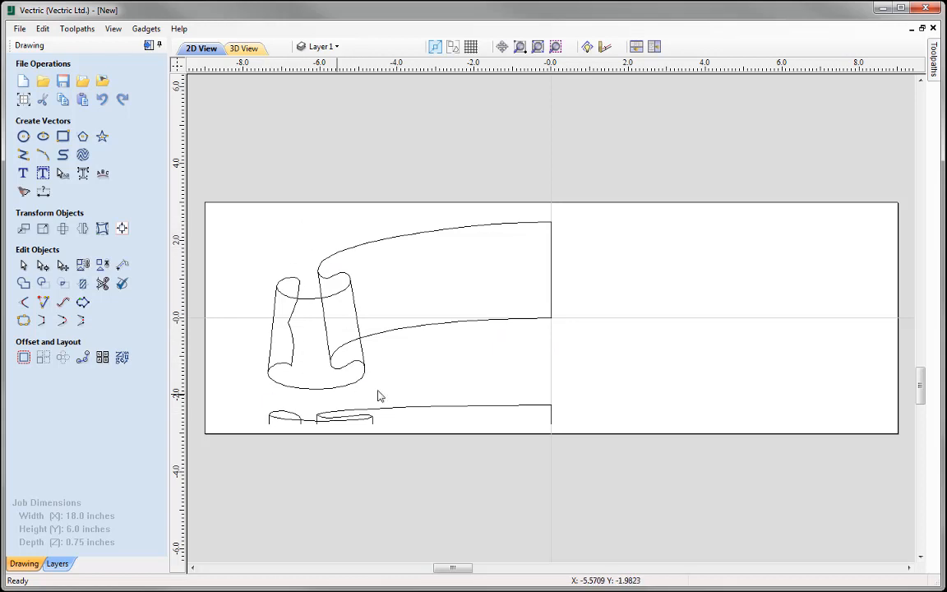
- Draw a near-vertical line about 4.7 inches tall from X 0.01, Y -2 to above the ribbon's top corner, just outside the centre edge
left_click(23, 155)
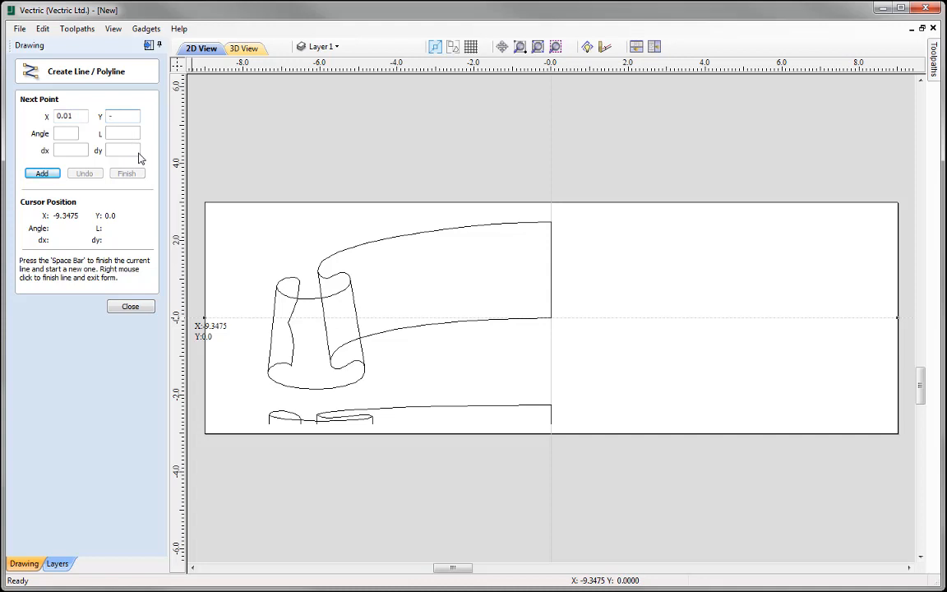
left_click(42, 174)
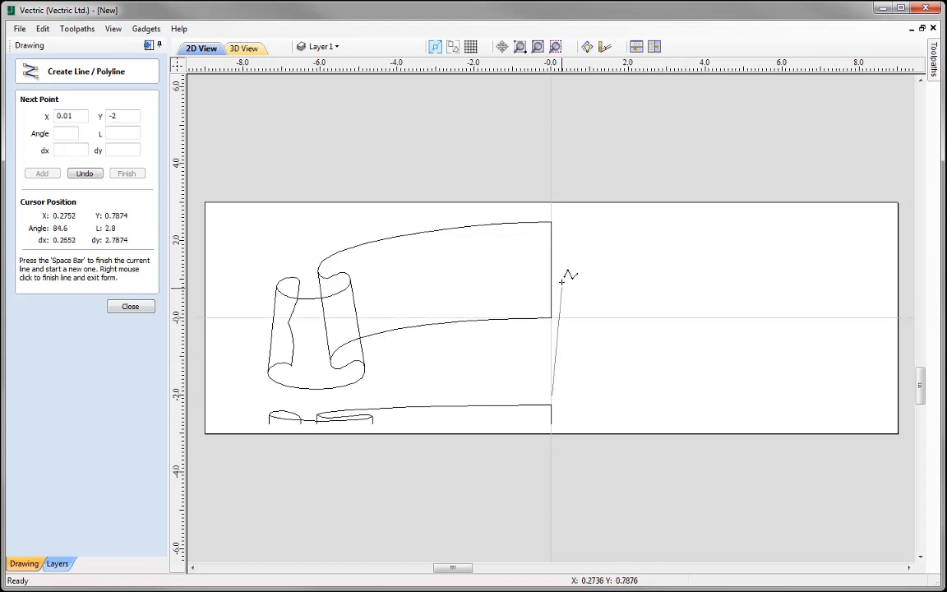
left_click(553, 215)
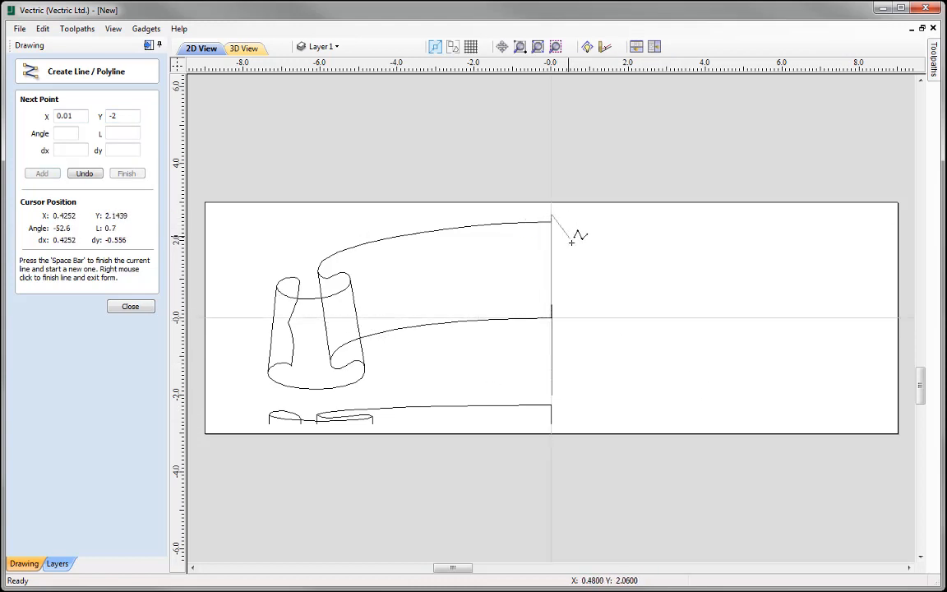
right_click(587, 286)
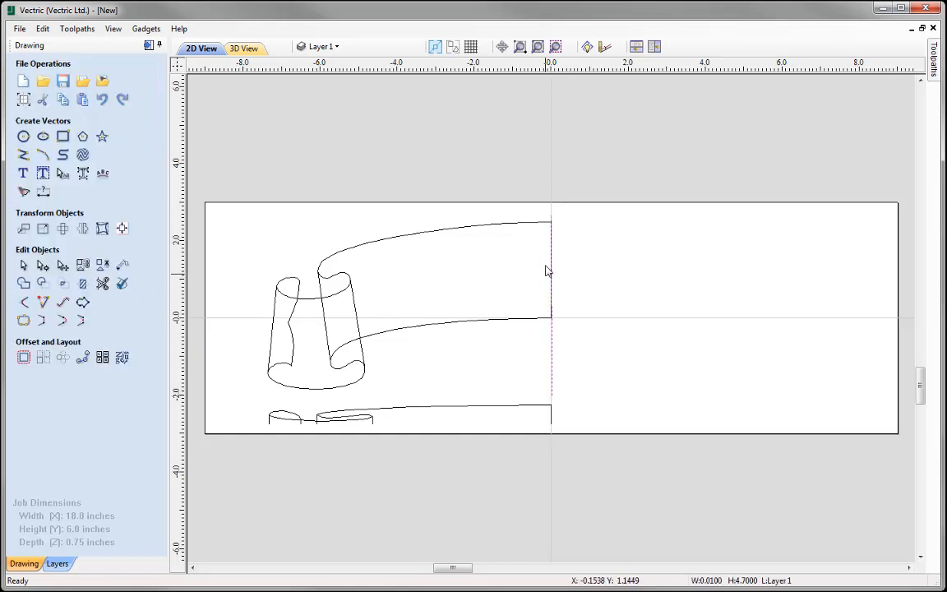
scroll(550, 231, "up", 5)
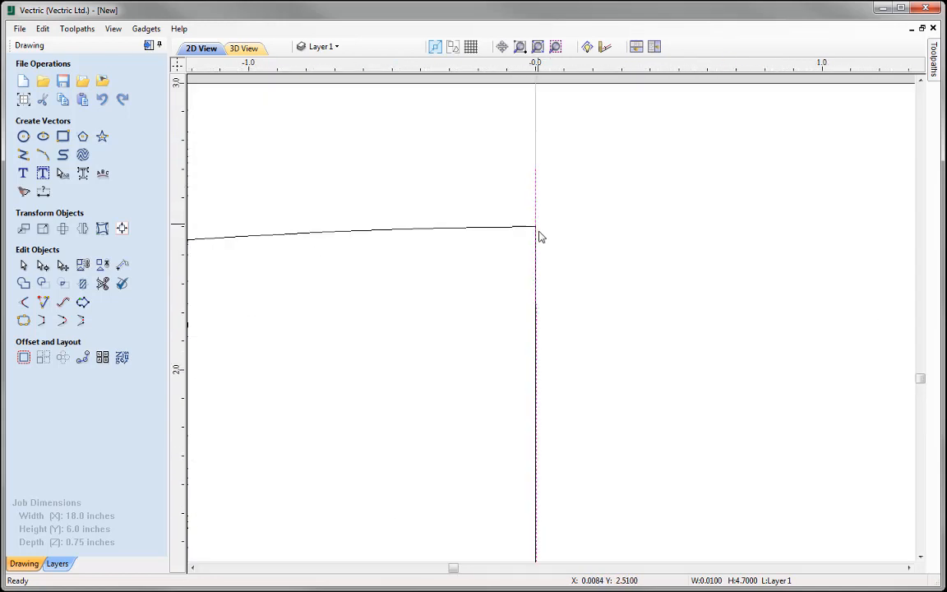
scroll(543, 237, "up", 10)
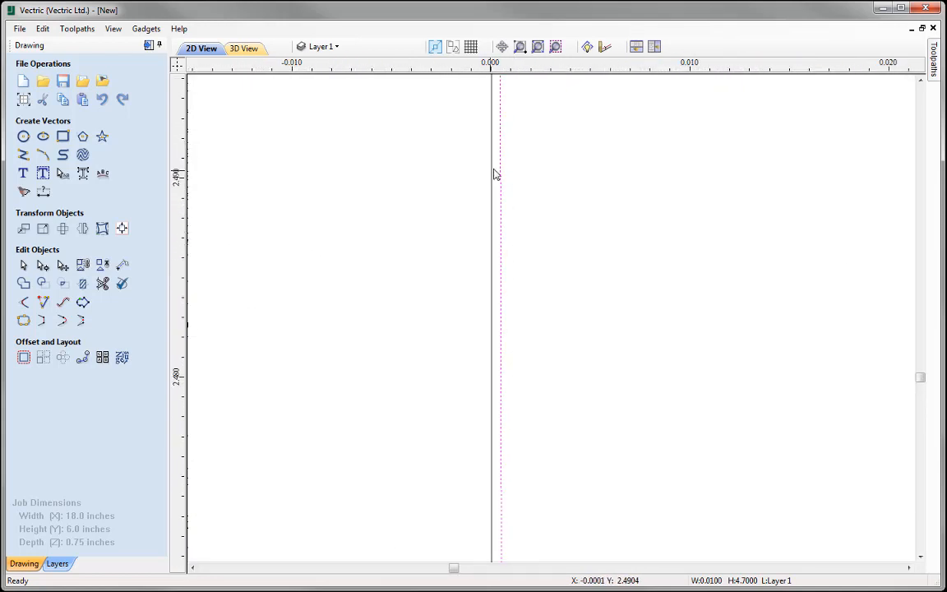
left_click(537, 47)
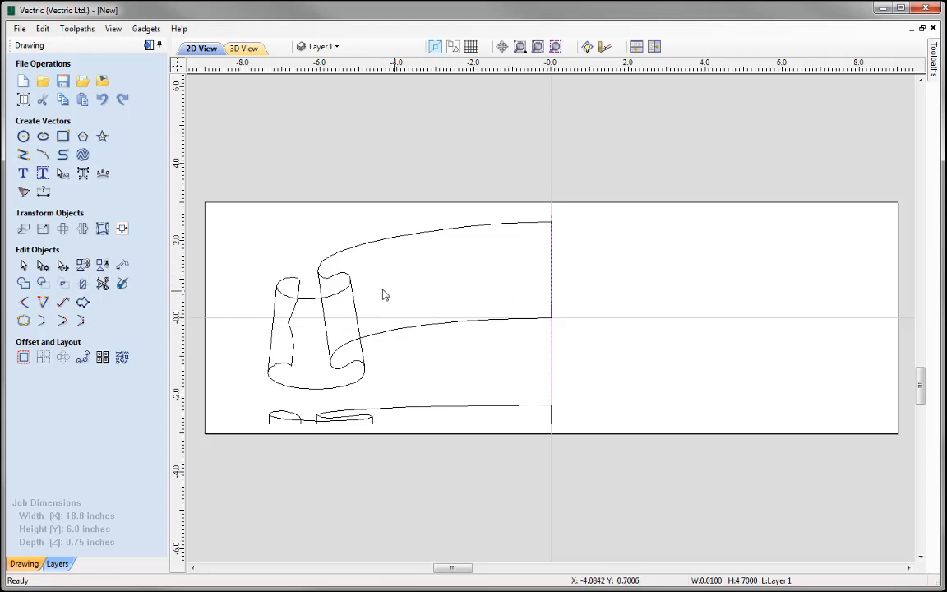
- Draw a slanted line about 4.3 inches tall just outside the middle fold's left edge, extending beyond both ends of that edge
left_click(24, 155)
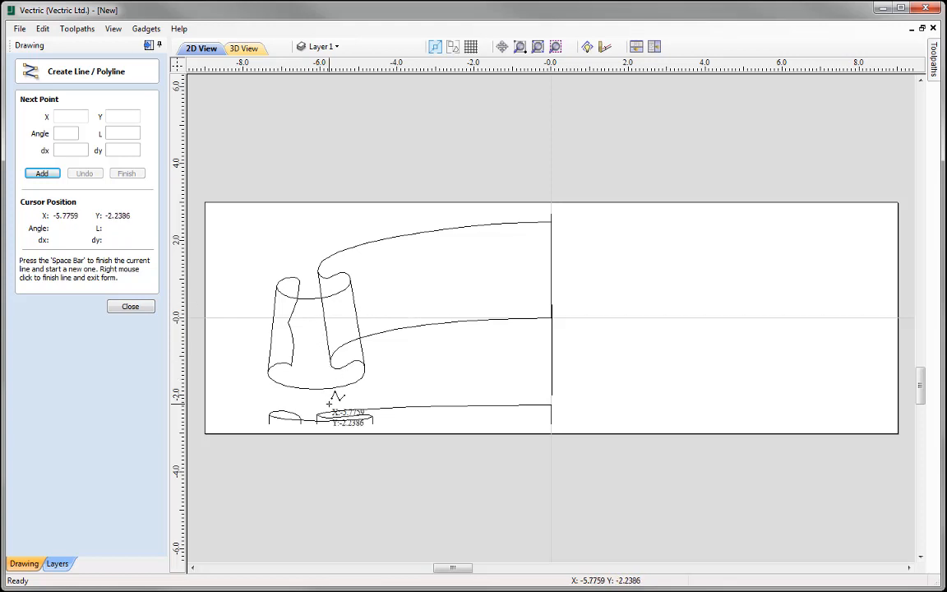
scroll(307, 286, "up", 4)
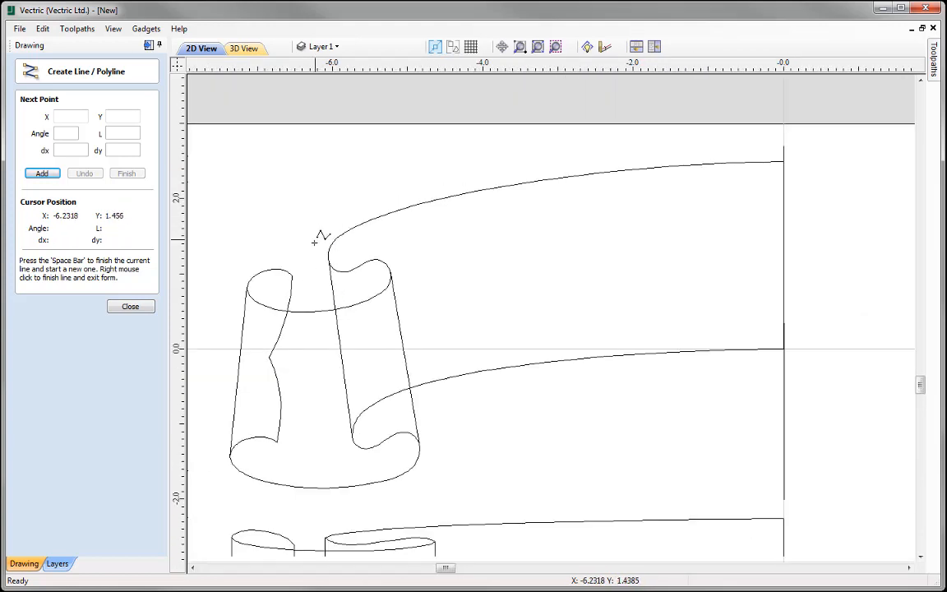
left_click(316, 182)
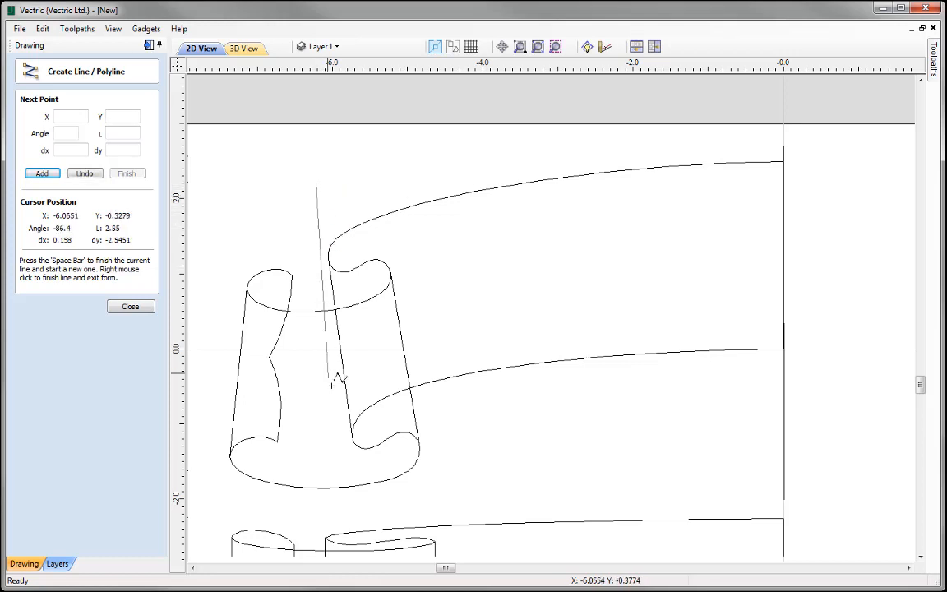
left_click(359, 502)
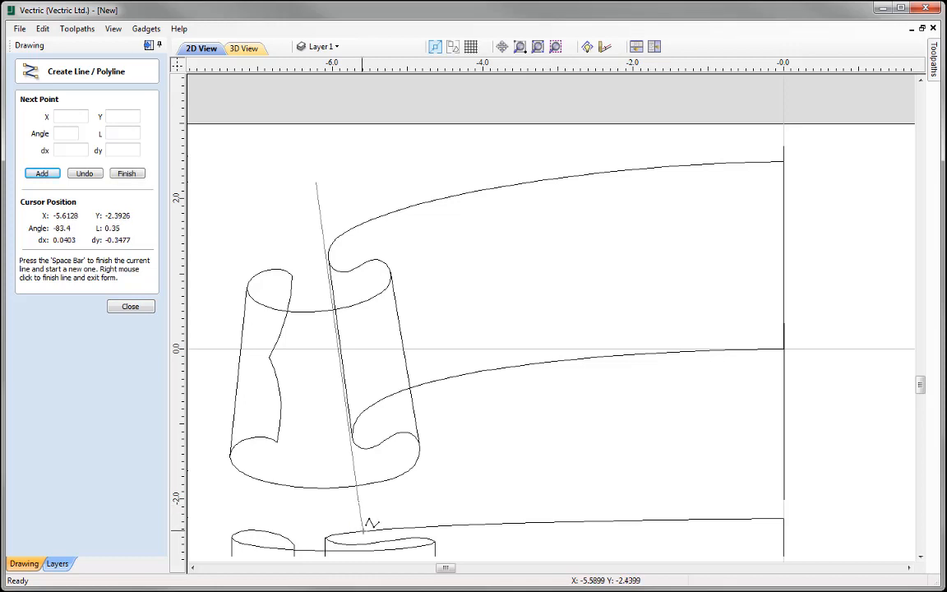
key("space")
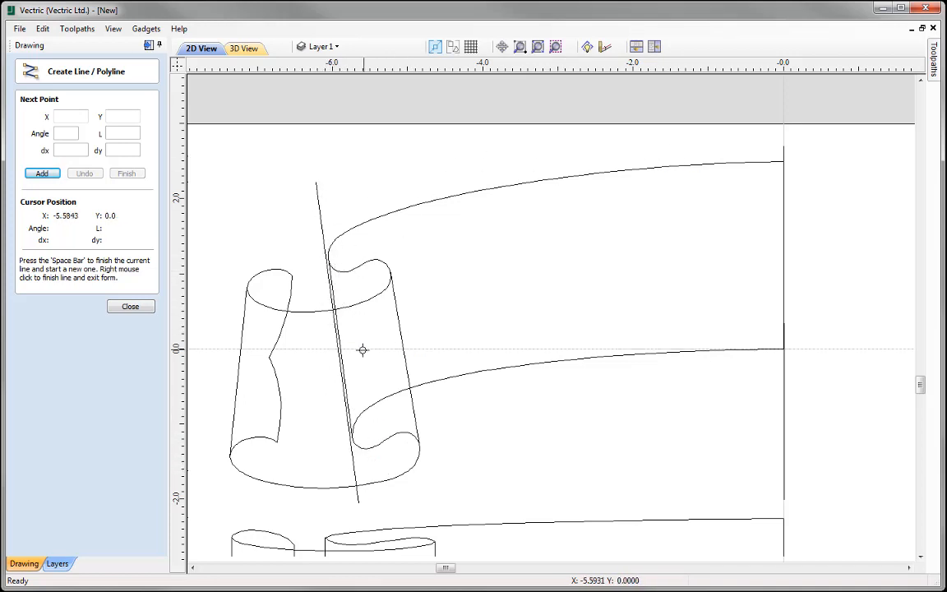
- Draw a second slanted line about 4 inches tall along the fold's right edge, overshooting both of its ends, and exit line drawing
left_click(375, 189)
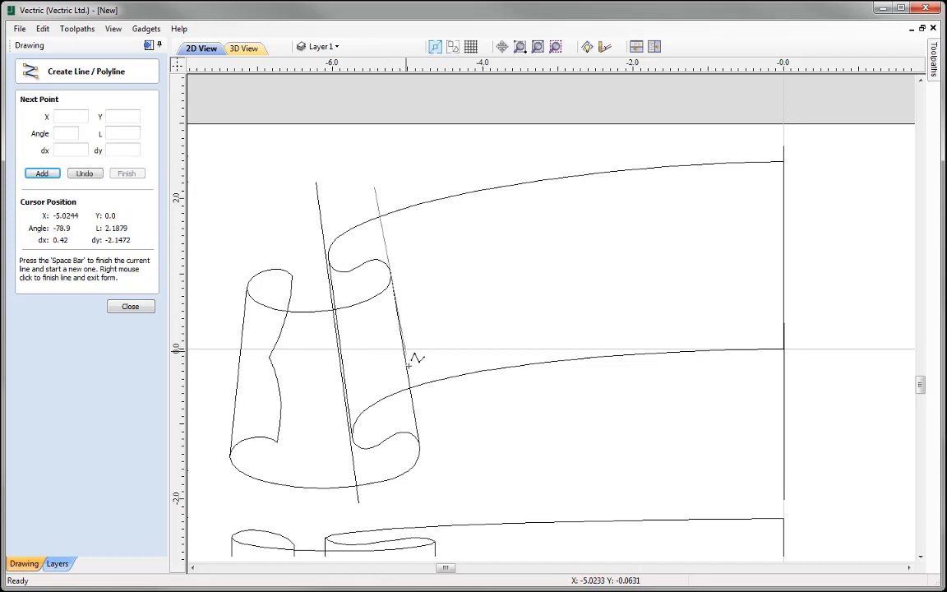
left_click(429, 491)
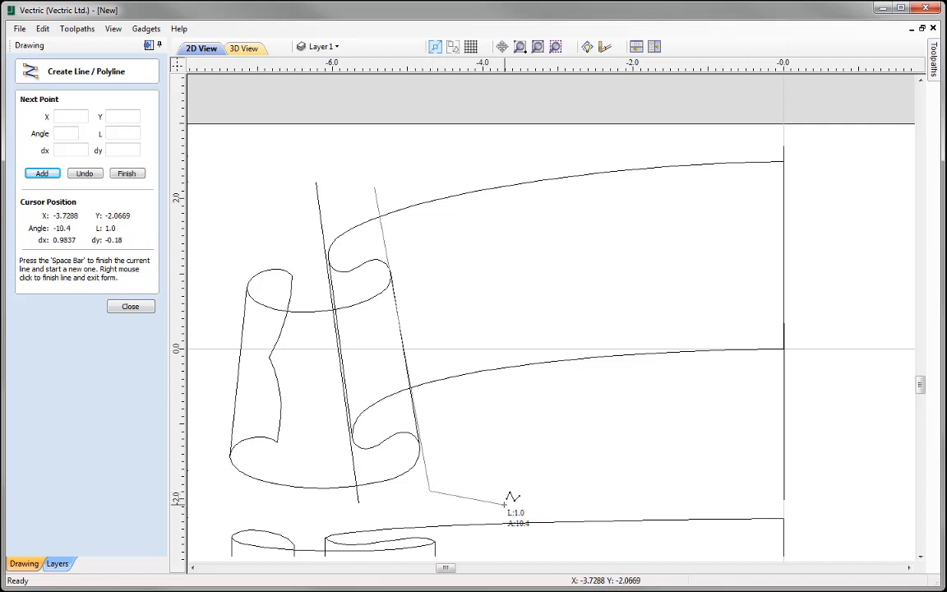
right_click(382, 328)
- Nudge the top node of the guide line along the middle fold's right edge slightly right, just clear of the edge
scroll(336, 354, "up", 3)
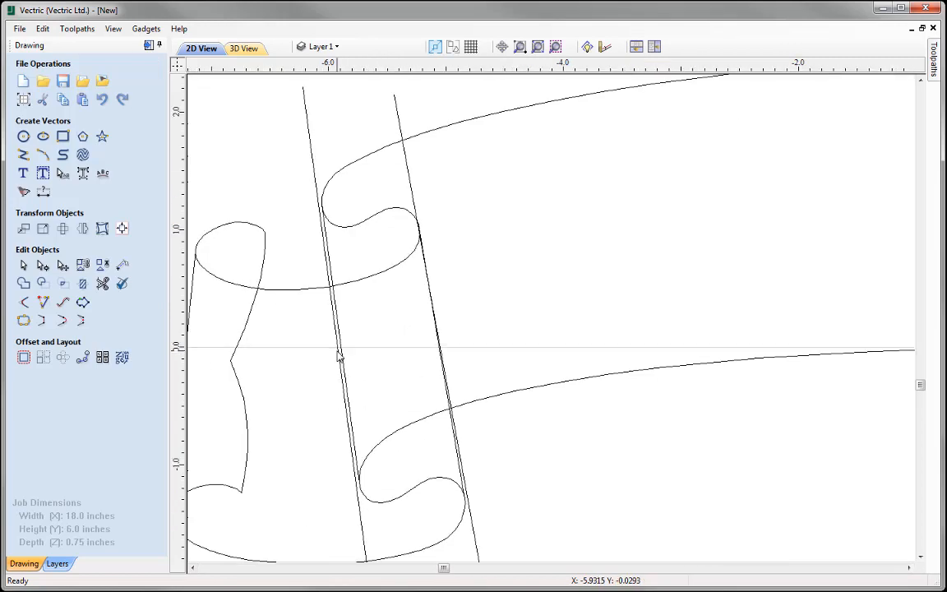
left_click(340, 351)
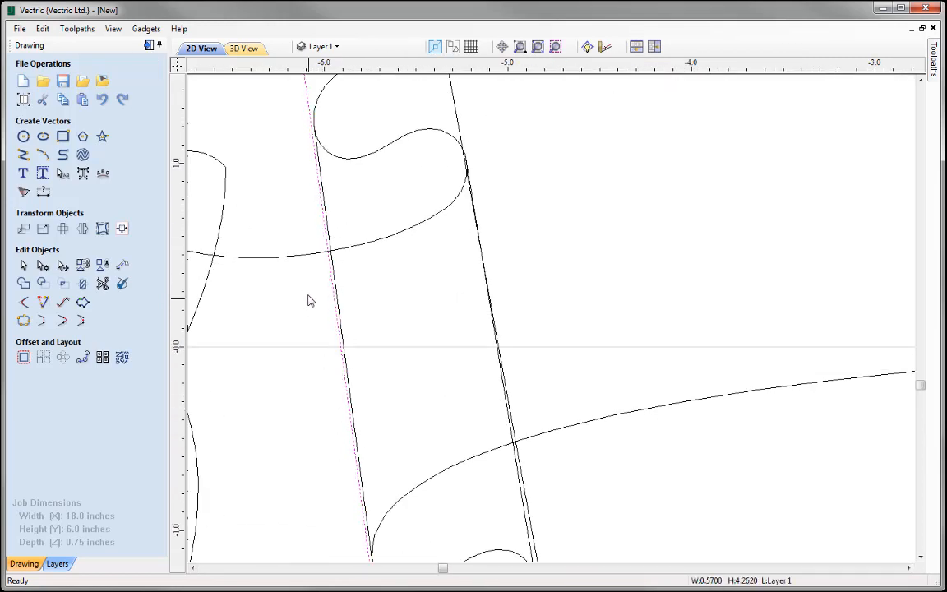
scroll(308, 298, "down", 2)
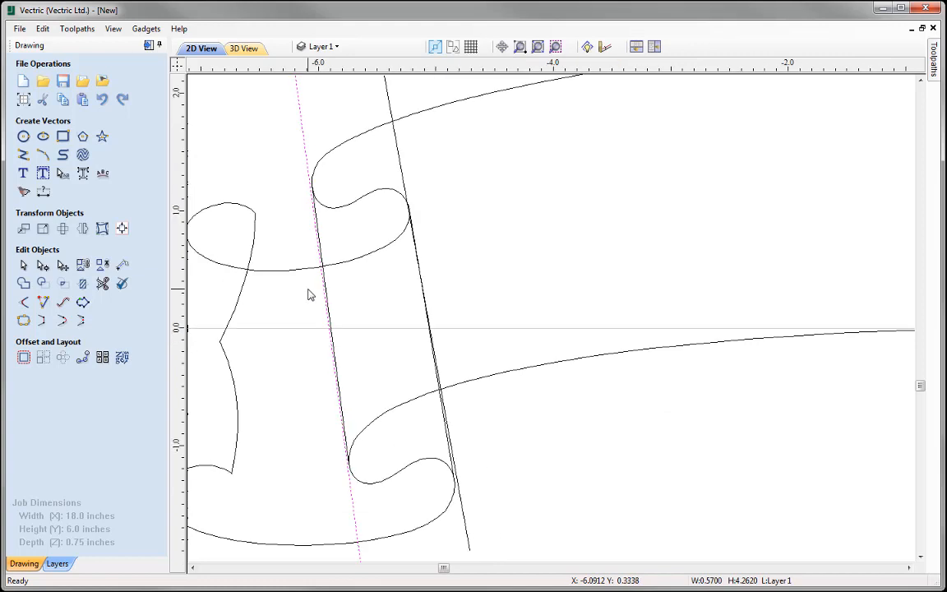
left_click(403, 186)
scroll(403, 180, "down", 2)
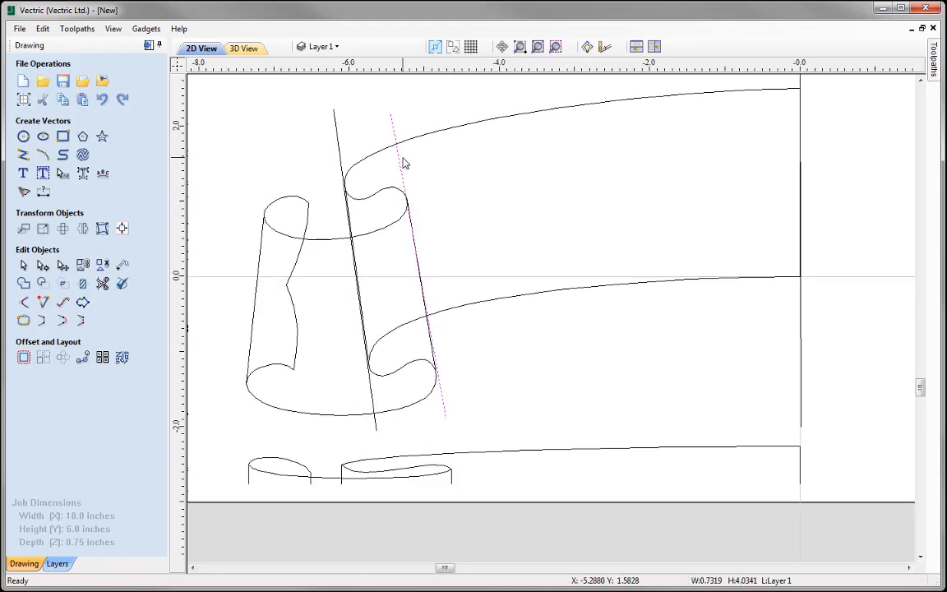
key("n")
scroll(393, 116, "up", 4)
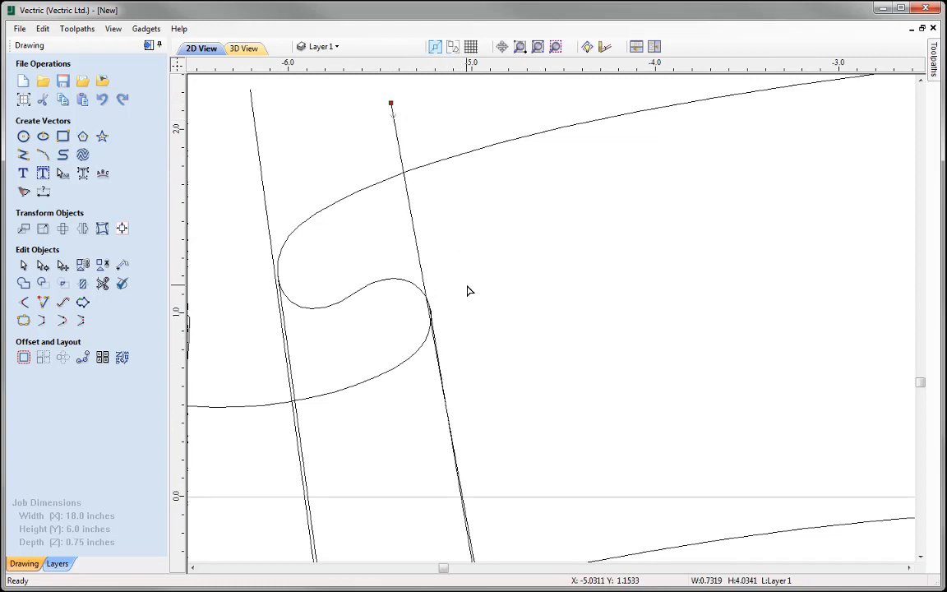
key("Right")
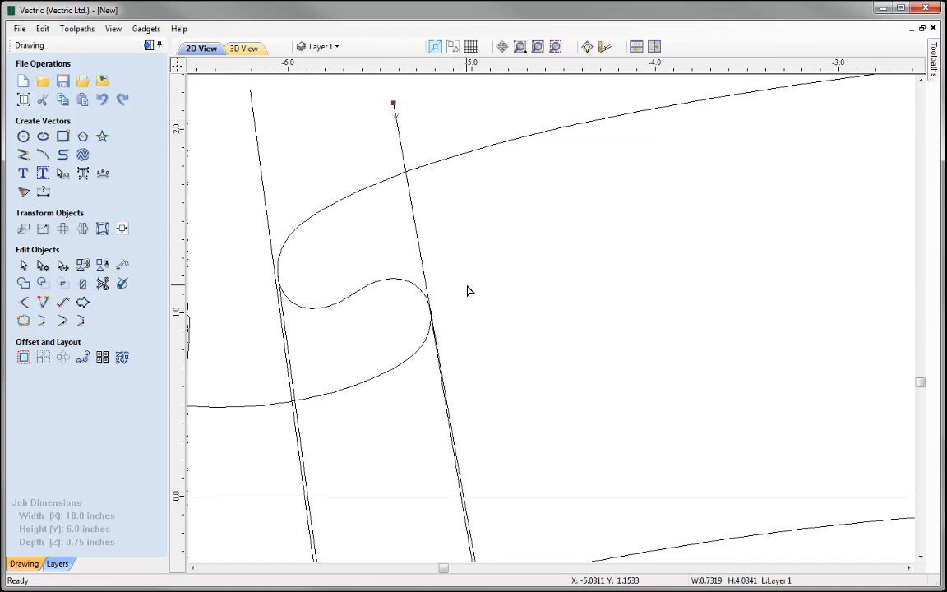
key("Right")
- Nudge the bottom node of the same guide line slightly left, closer to the fold's right edge
scroll(383, 233, "down", 2)
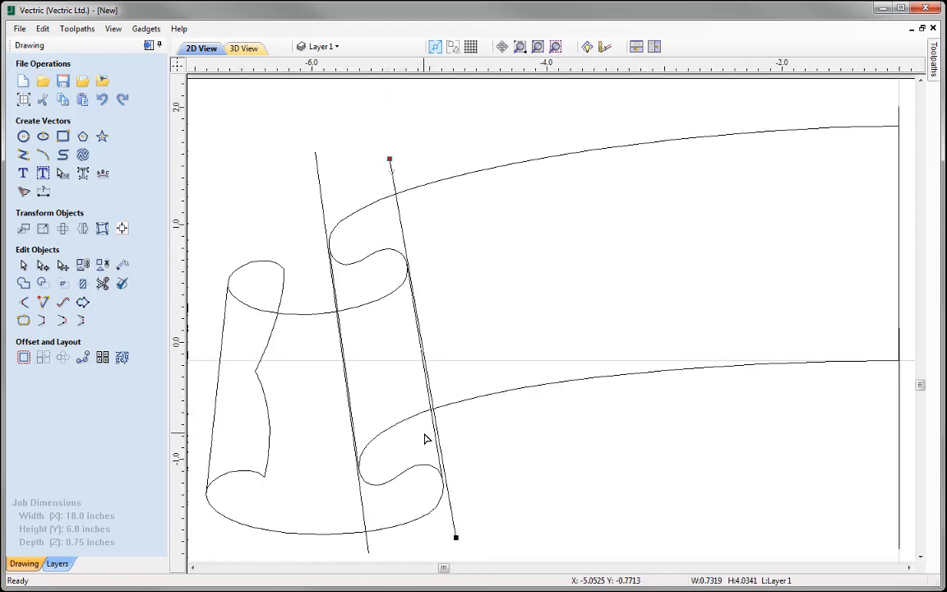
scroll(437, 481, "up", 2)
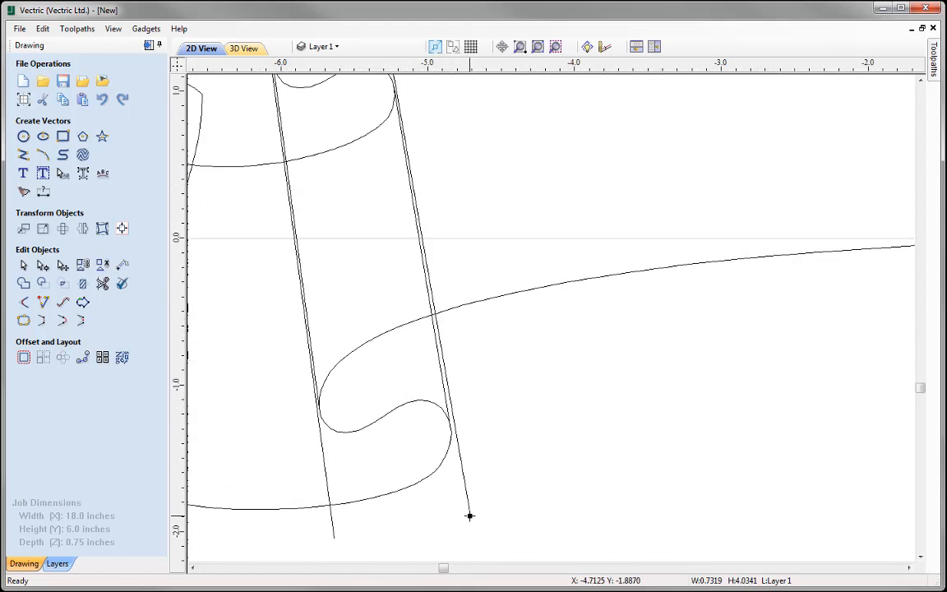
key("Left")
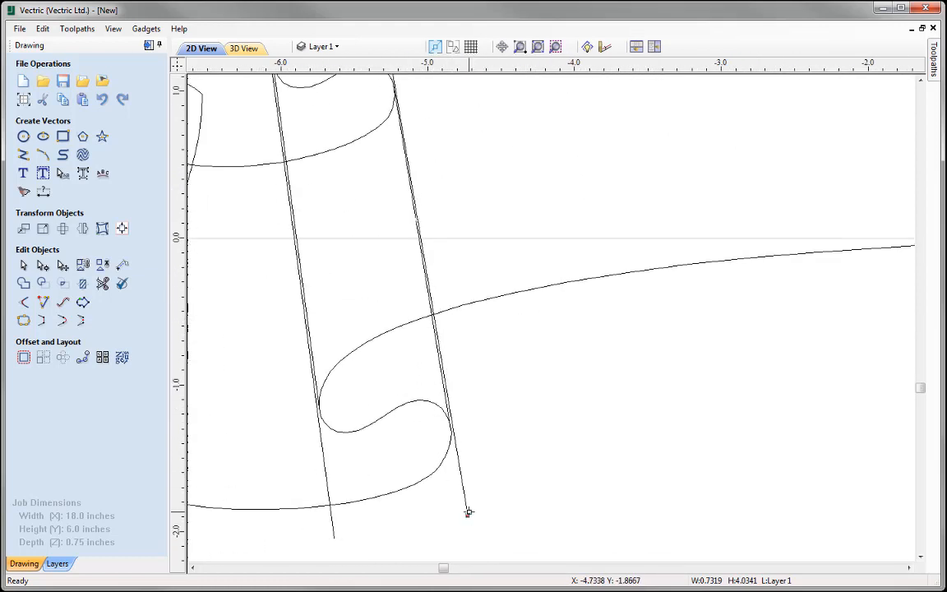
scroll(488, 493, "down", 3)
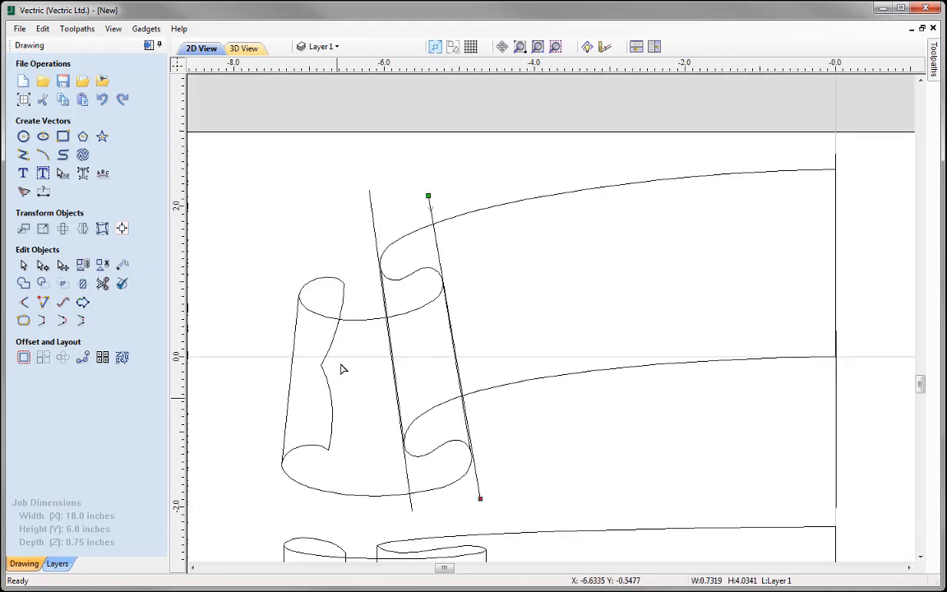
- Draw a slanted line about 3.9 inches tall just outside the ribbon tail's left edge, overshooting both of its ends
left_click(23, 154)
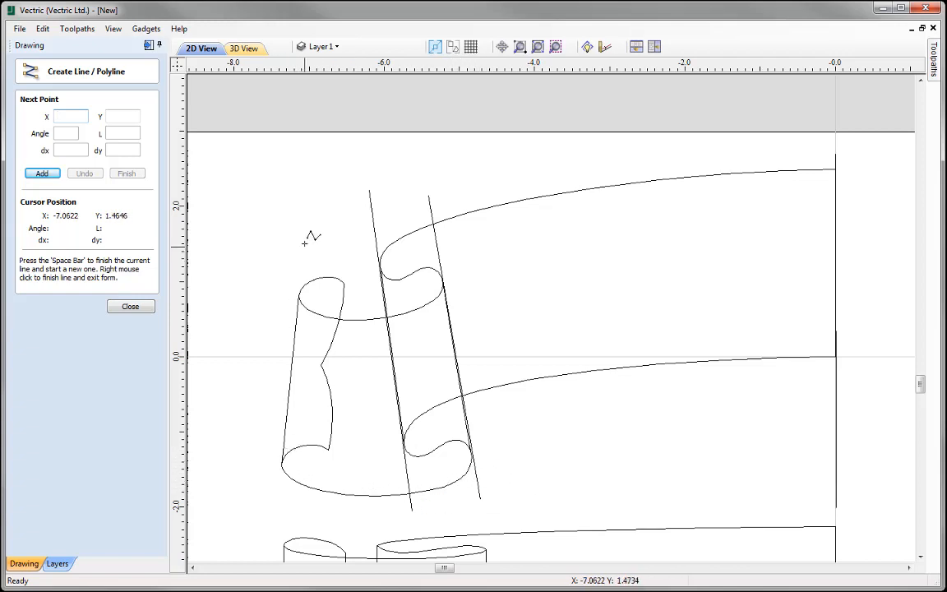
left_click(304, 217)
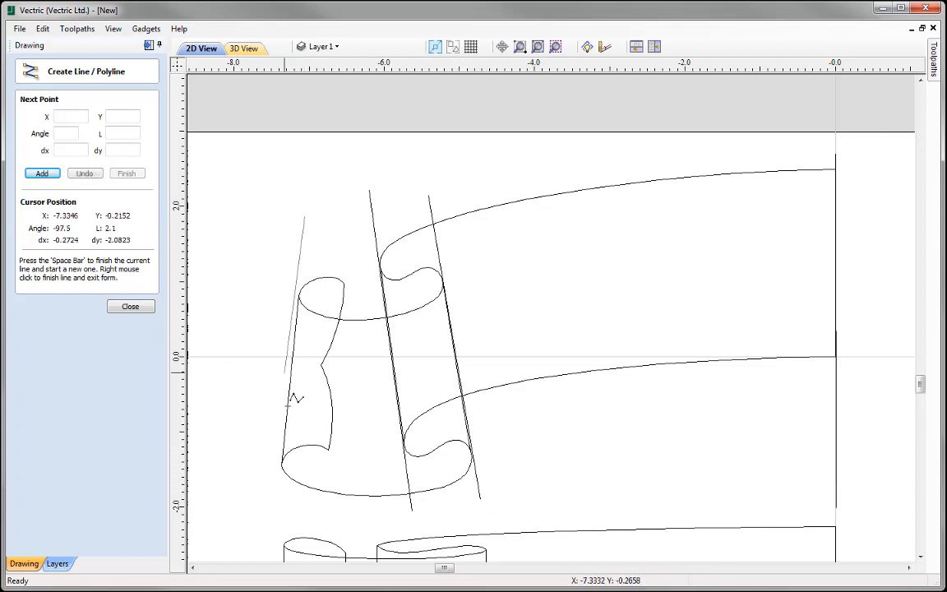
left_click(276, 507)
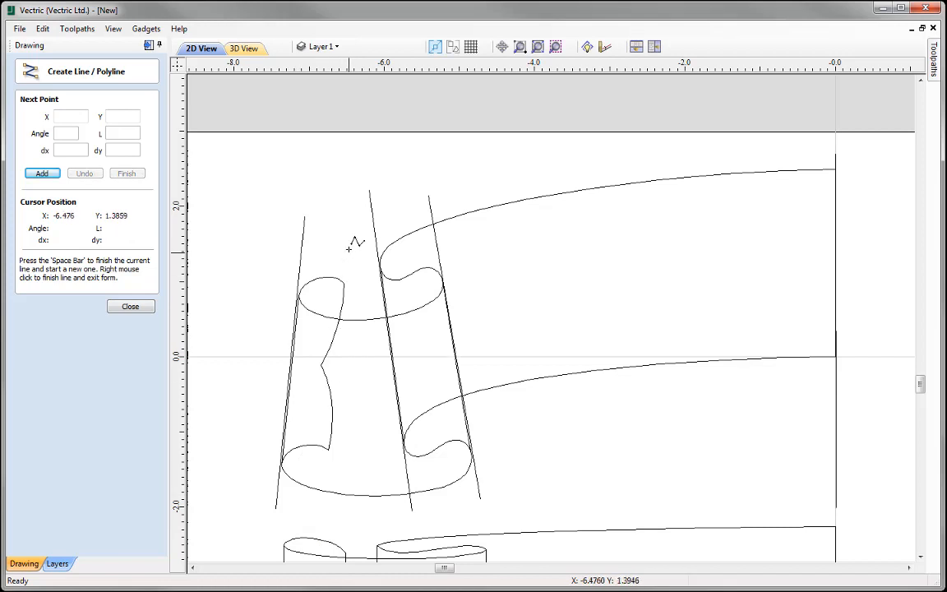
- Draw a slanted line about 3.5 inches tall just outside the tail's notched right edge, overshooting both ends, and exit line drawing
left_click(349, 225)
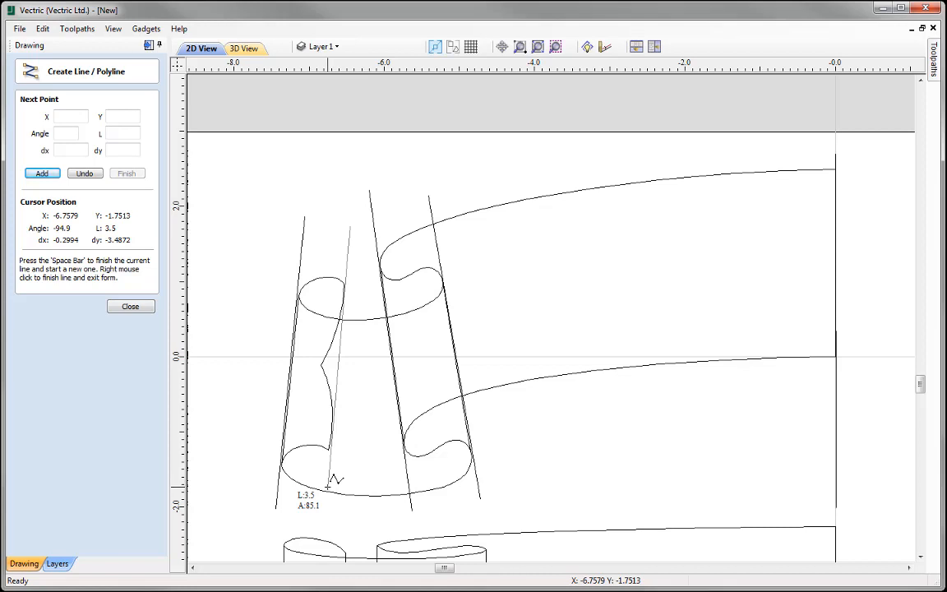
left_click(328, 488)
right_click(348, 482)
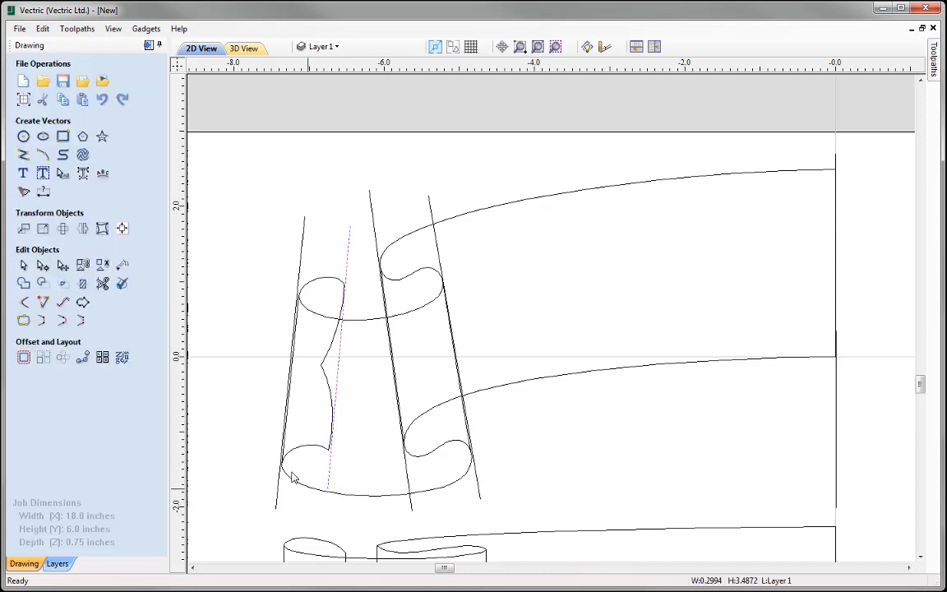
- Examine the two guide lines beside the ribbon tail for clearance from its left and notched right edges
scroll(265, 485, "up", 3)
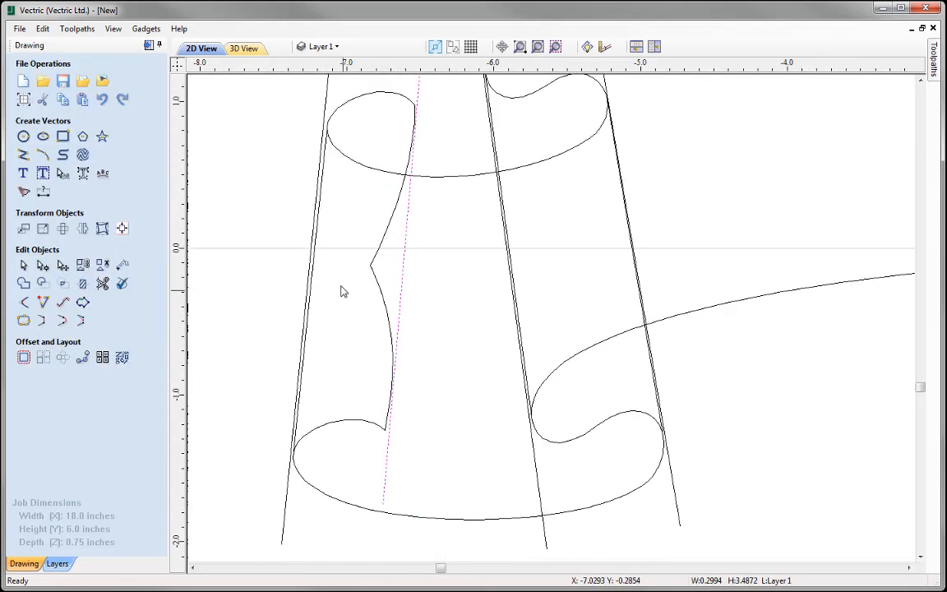
scroll(306, 363, "up", 3)
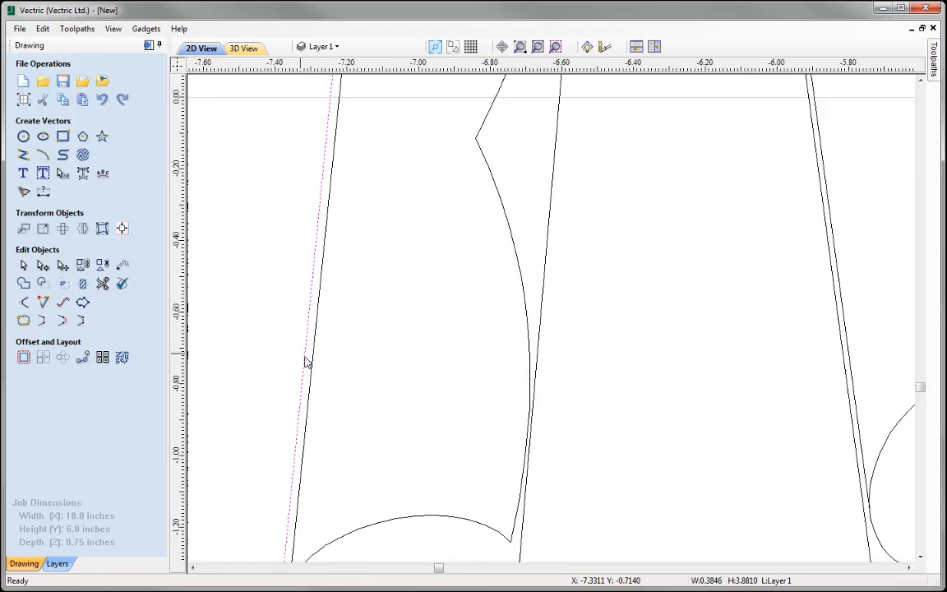
scroll(281, 359, "down", 3)
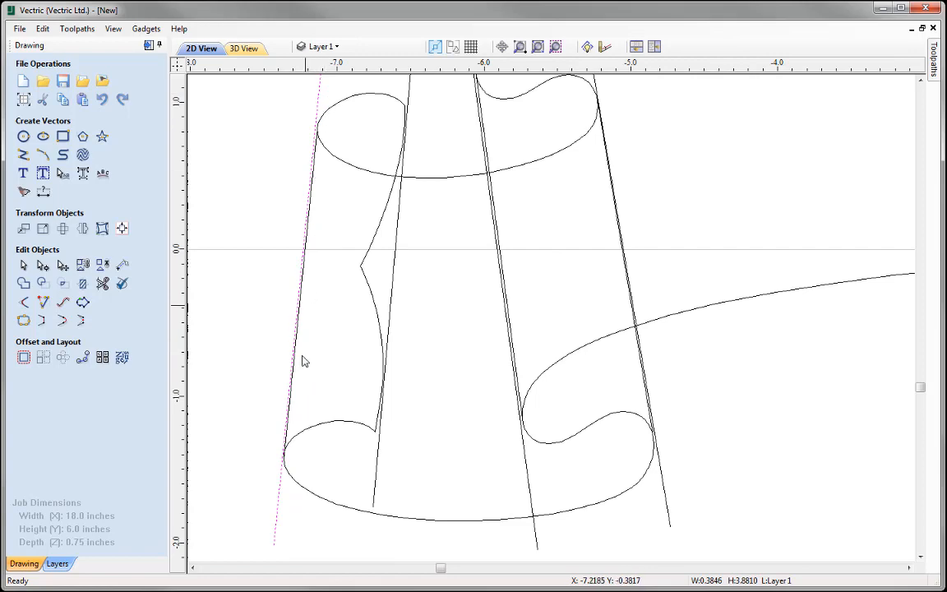
scroll(293, 309, "down", 2)
scroll(293, 309, "down", 1)
left_click(363, 176)
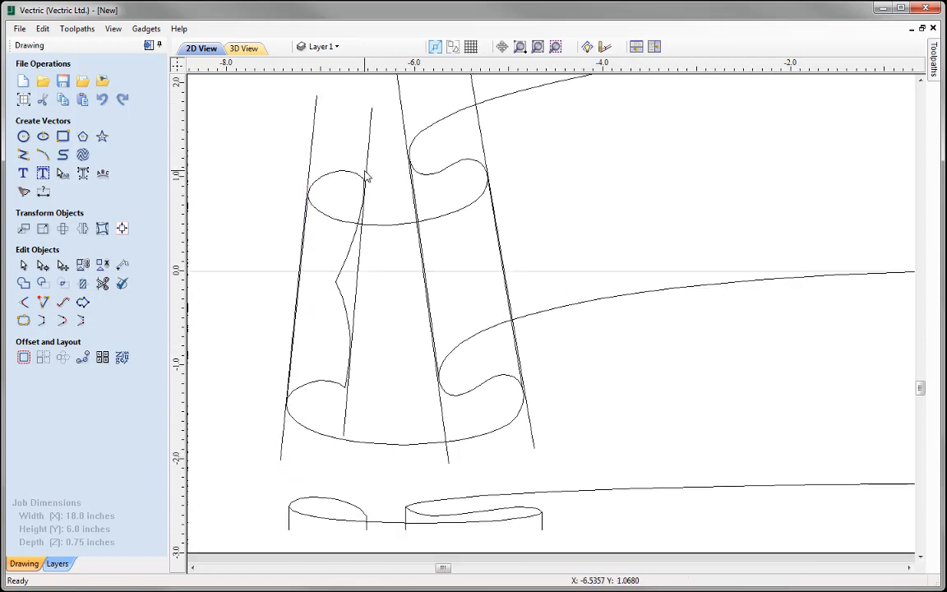
scroll(351, 201, "up", 3)
scroll(393, 167, "up", 2)
scroll(397, 186, "down", 2)
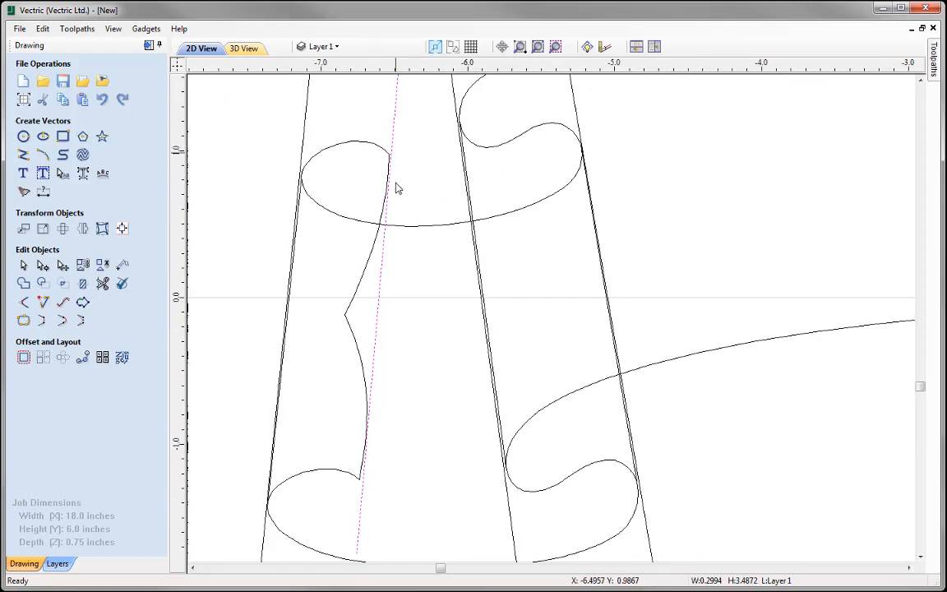
scroll(364, 473, "up", 1)
scroll(363, 333, "up", 2)
scroll(364, 349, "down", 3)
scroll(361, 332, "down", 2)
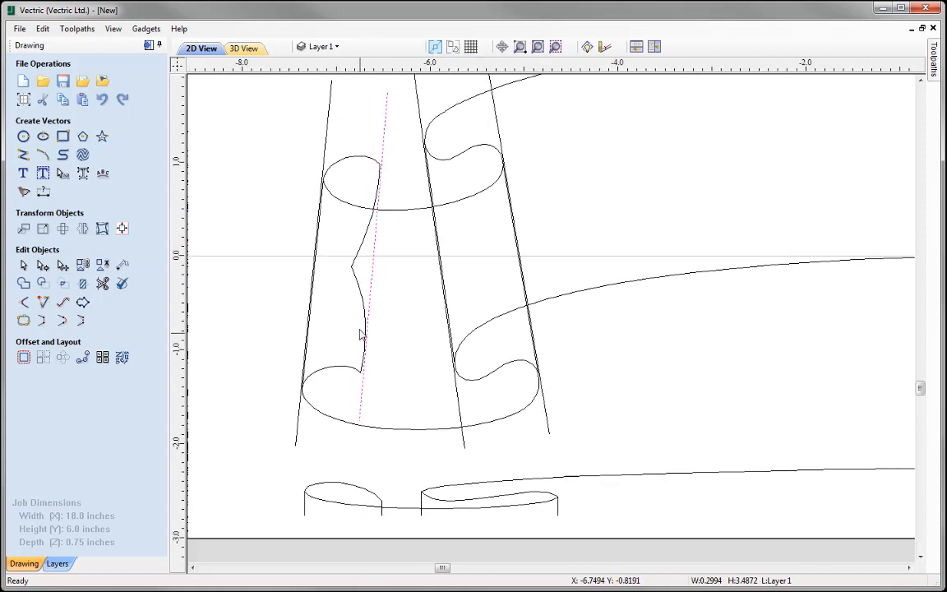
- Save the drawing as a VCarve file named Banners_and_Ribbons_Vector_Drawing in the Banners_and_Ribbons_FILES folder
left_click(538, 47)
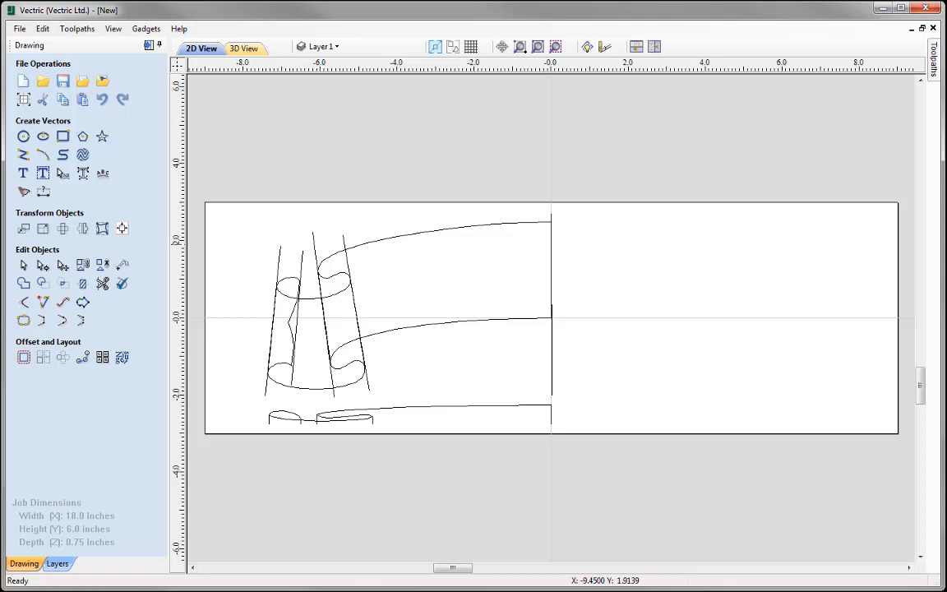
left_click(20, 30)
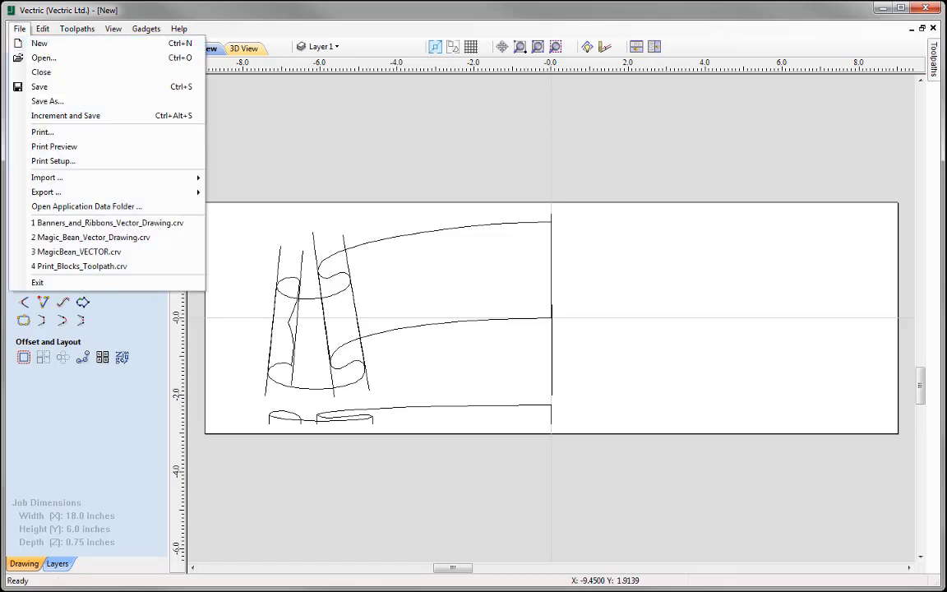
left_click(47, 100)
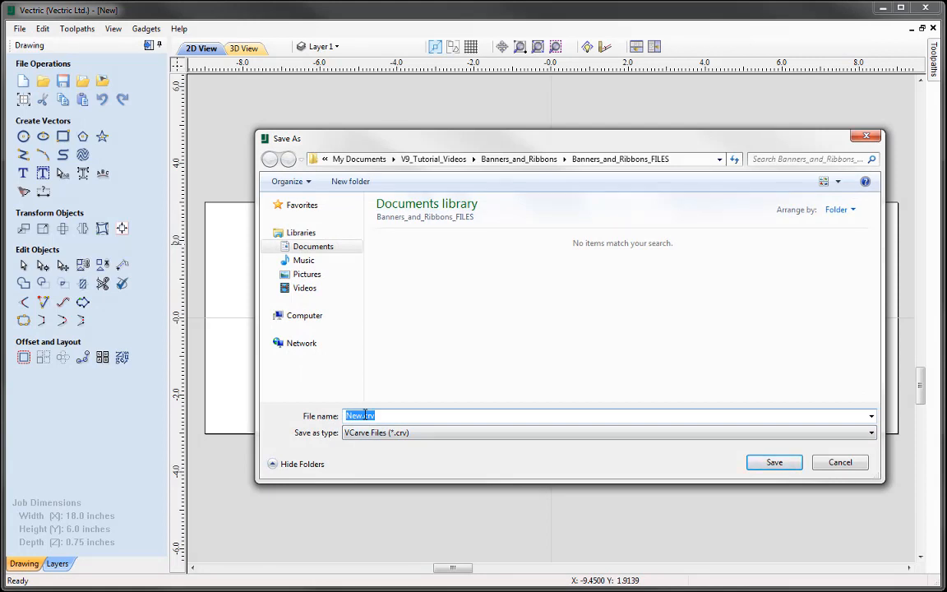
type("Ba")
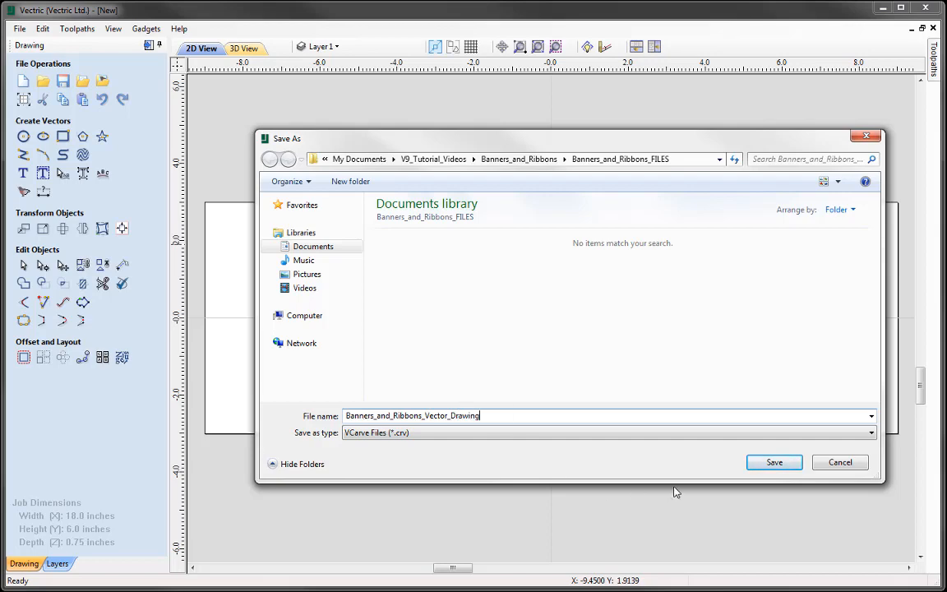
left_click(774, 463)
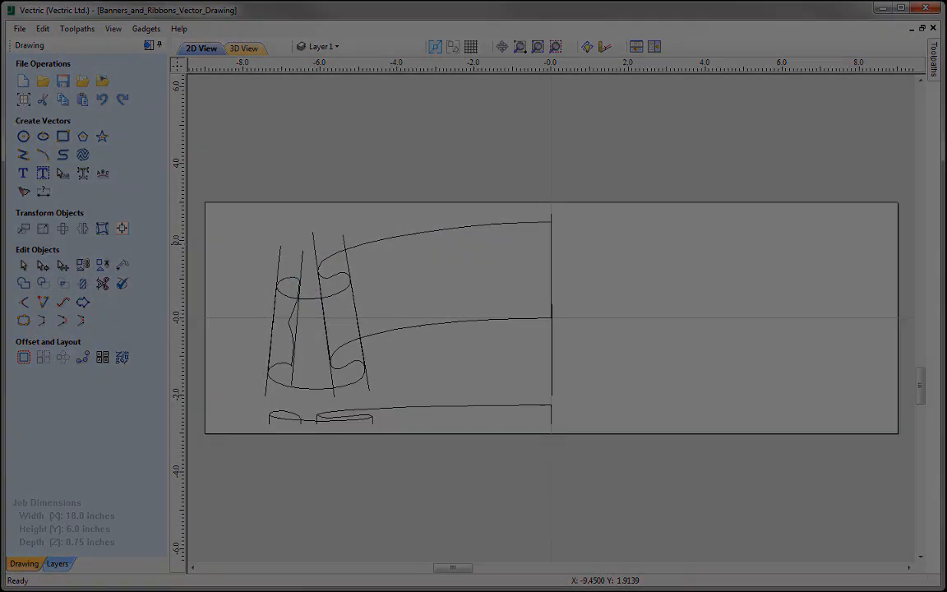